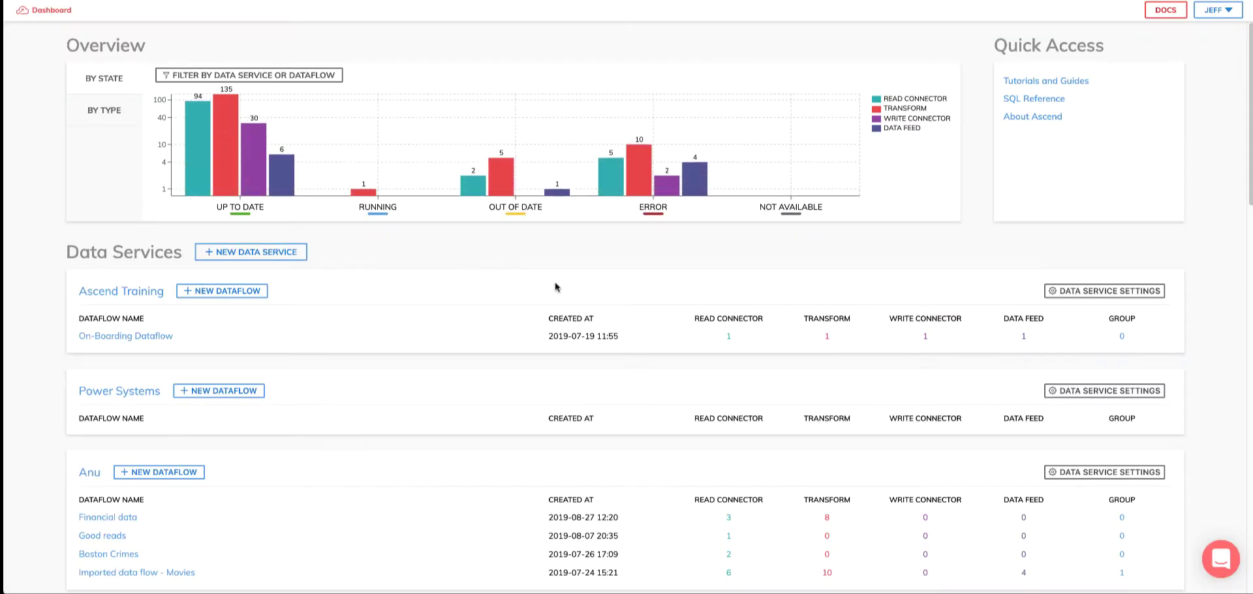
Regroup the overview chart by component type, then switch it back to grouping by state
scroll(555, 287, "down", 3)
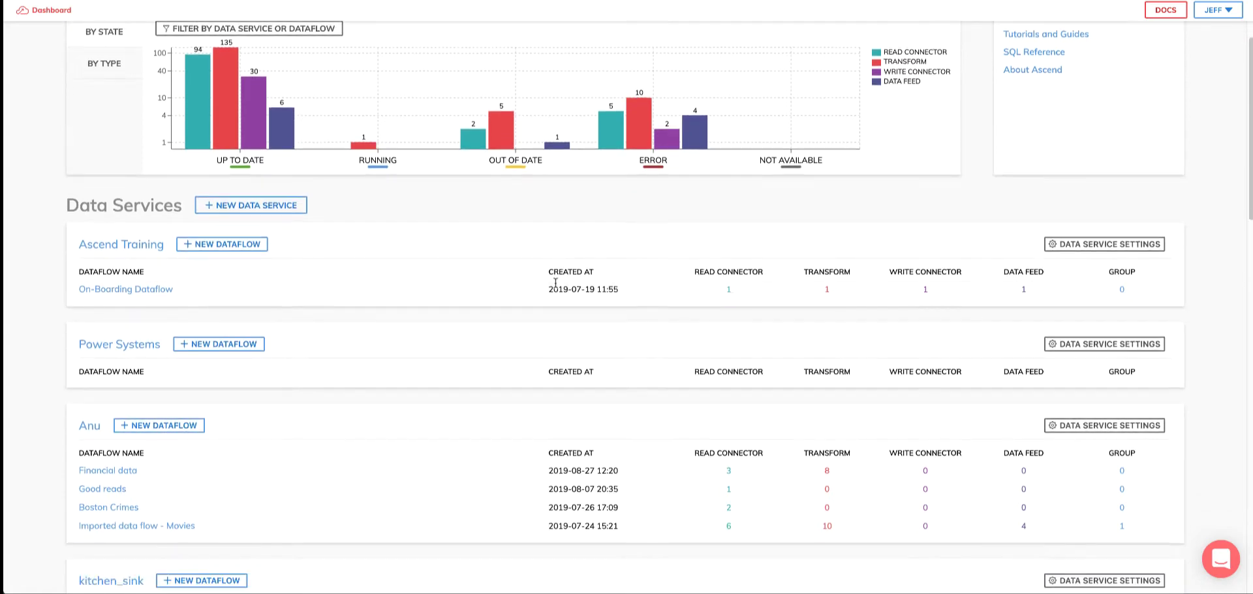
scroll(555, 288, "down", 6)
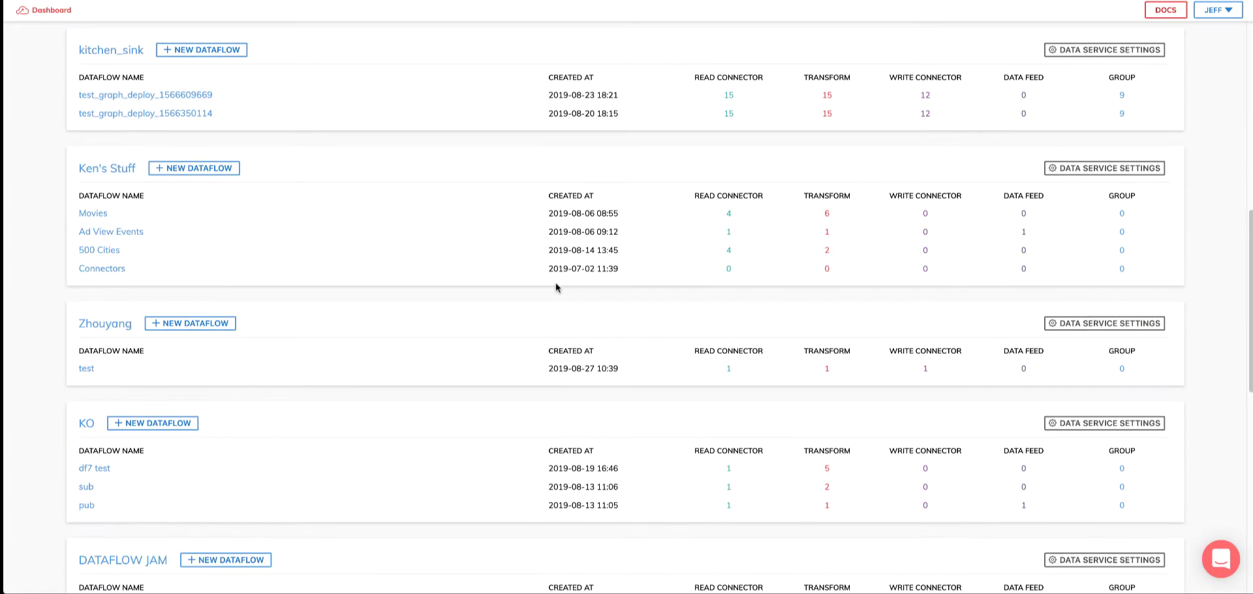
scroll(557, 287, "up", 6)
scroll(555, 287, "up", 3)
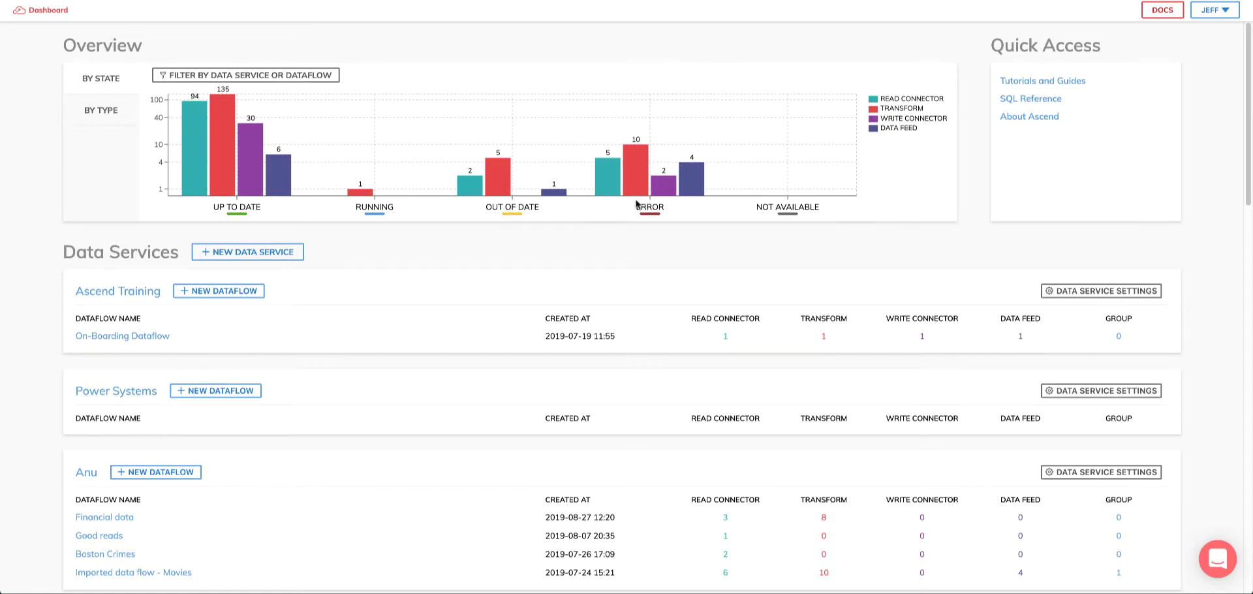
left_click(105, 112)
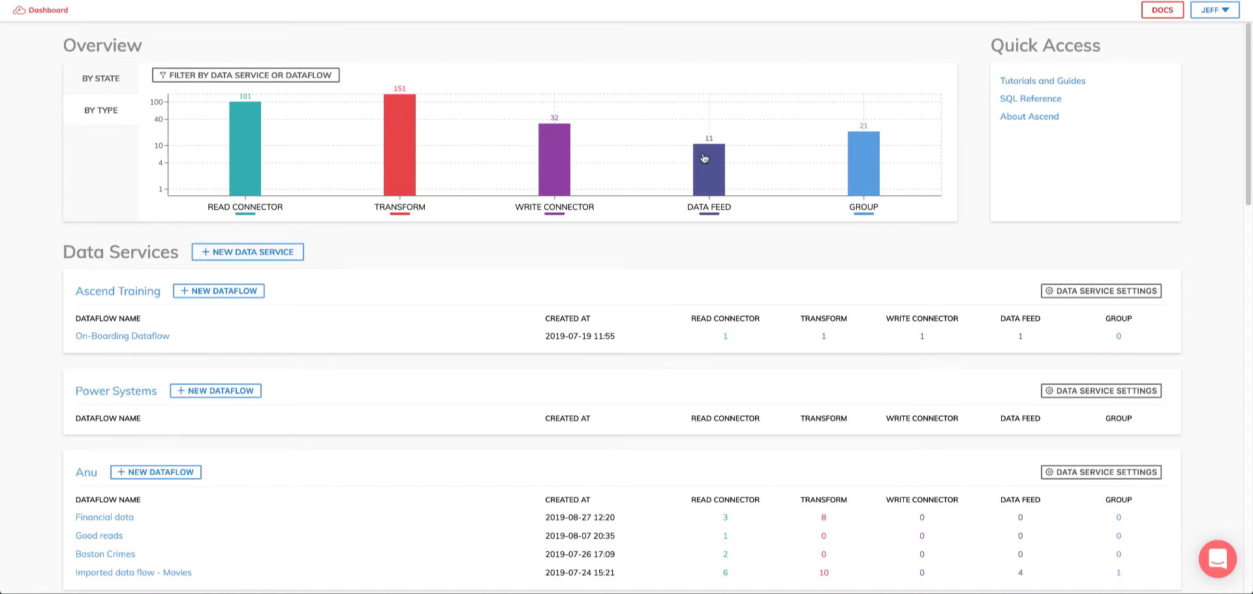
left_click(100, 79)
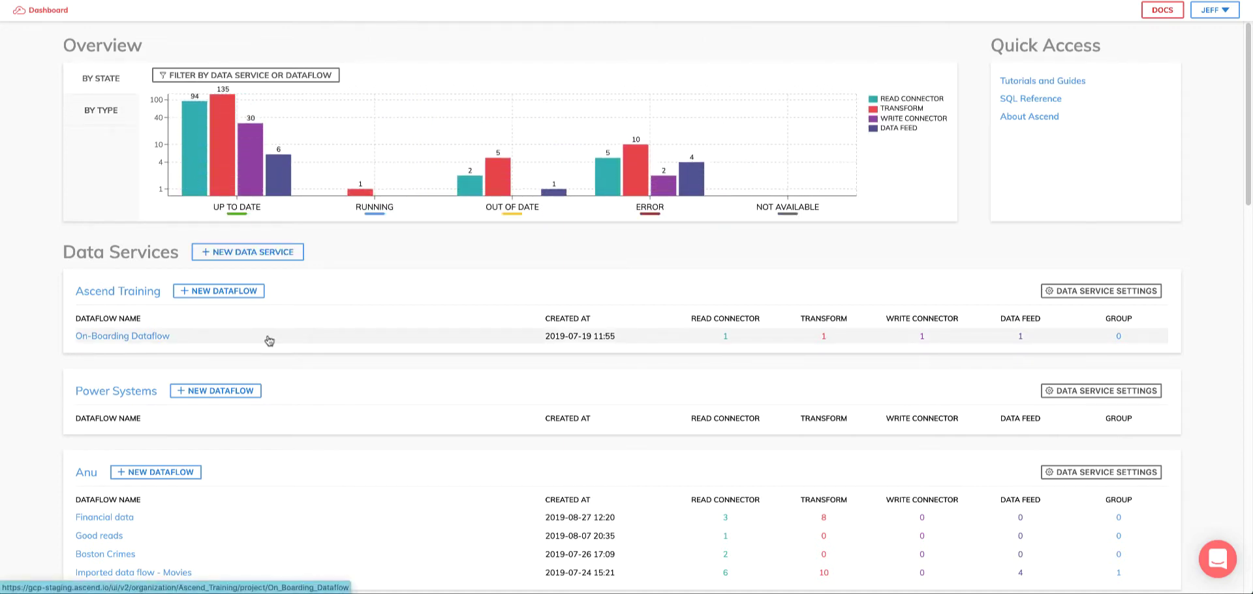
Start a new Power Systems dataflow named 'My Dataflow'
scroll(182, 362, "down", 1)
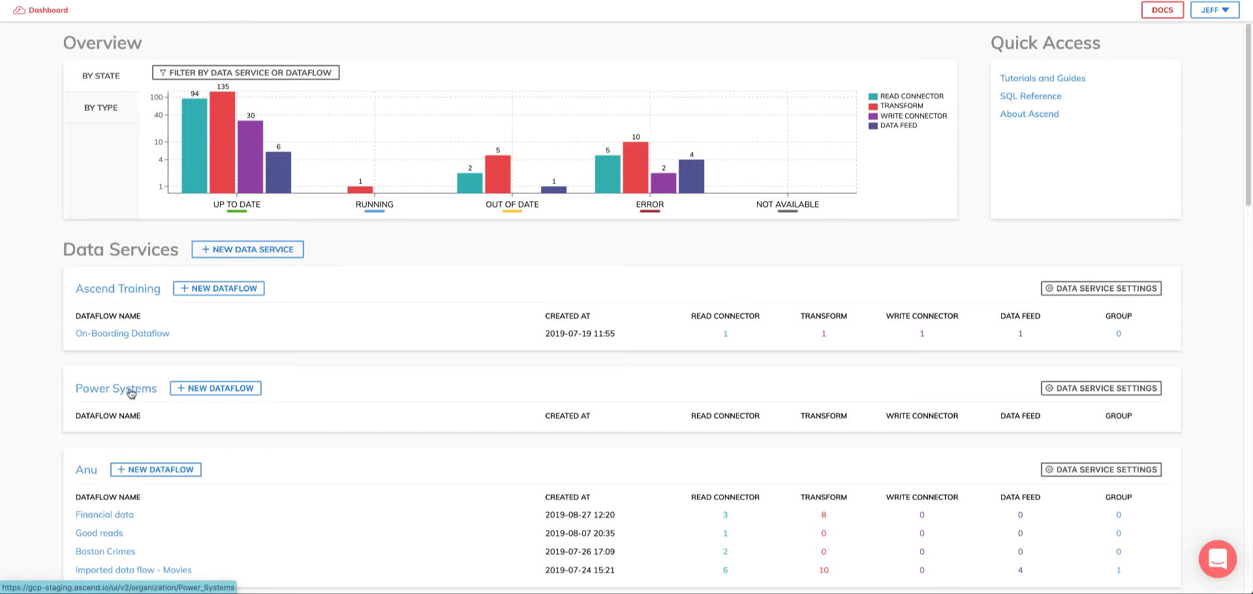
left_click(220, 389)
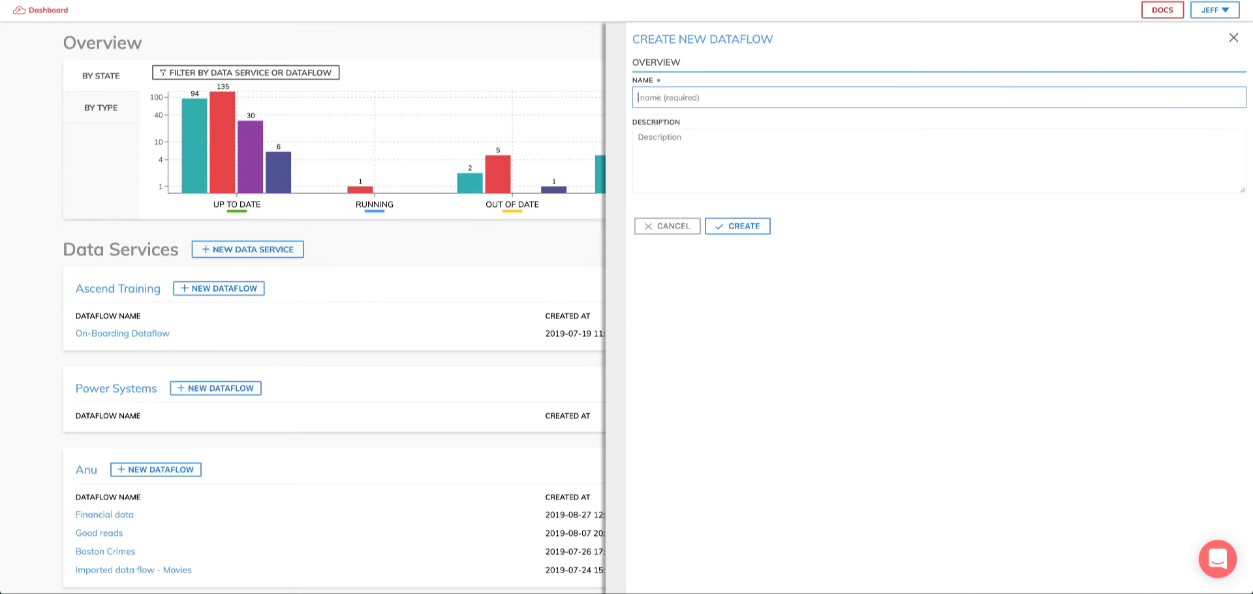
type("My Dataflow")
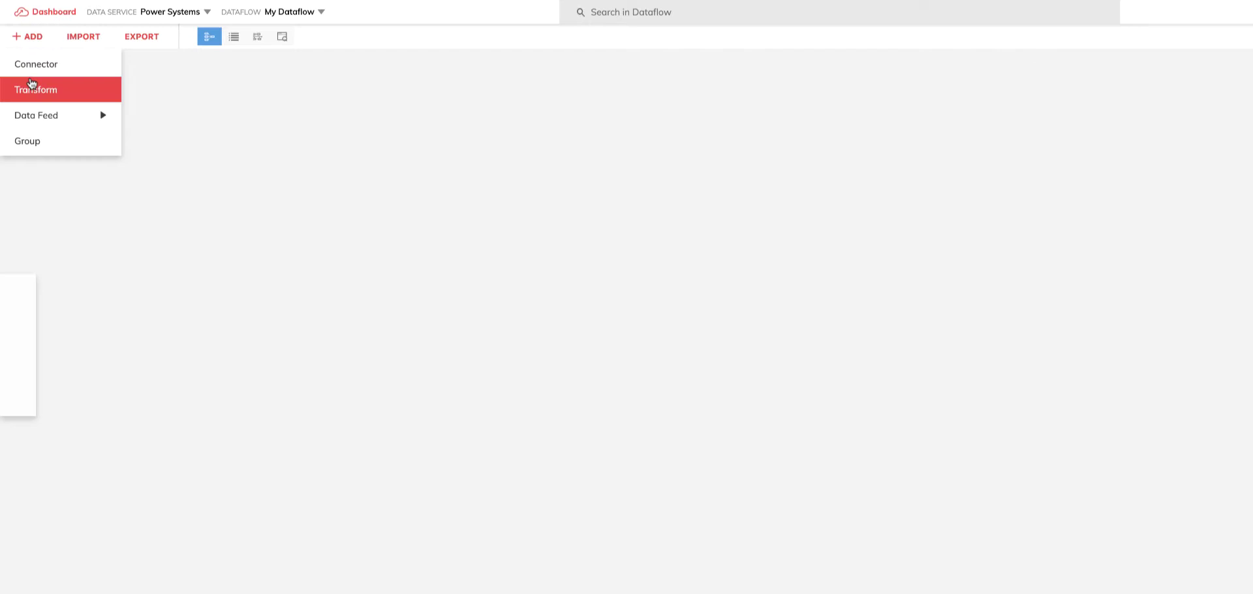
mouse_move(34, 114)
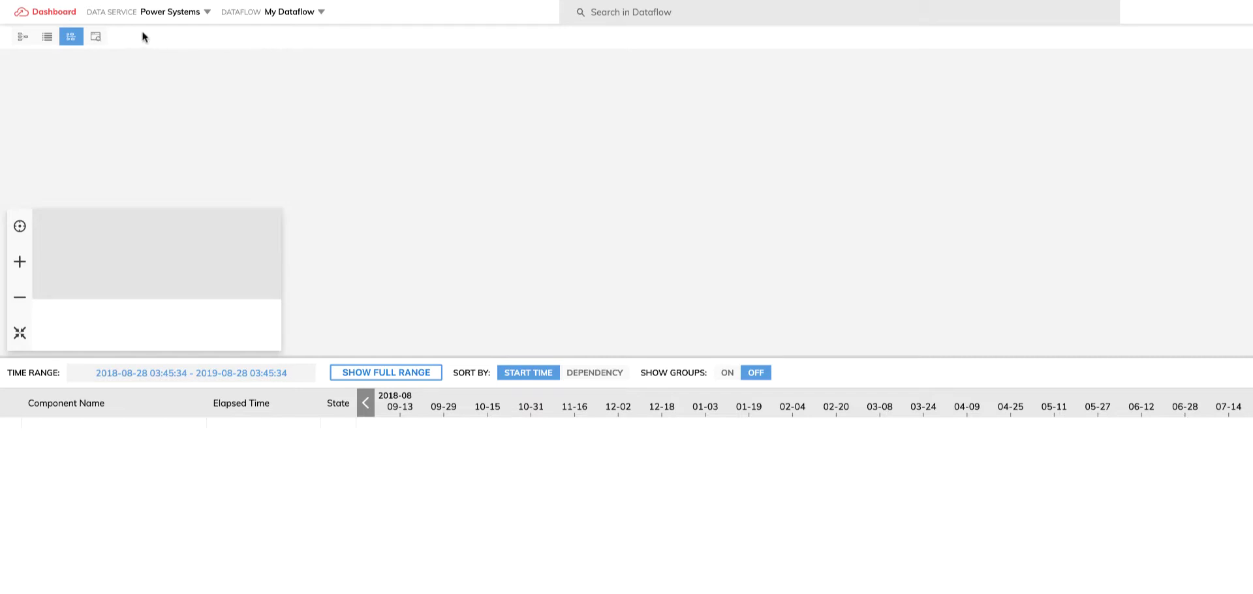
left_click(96, 38)
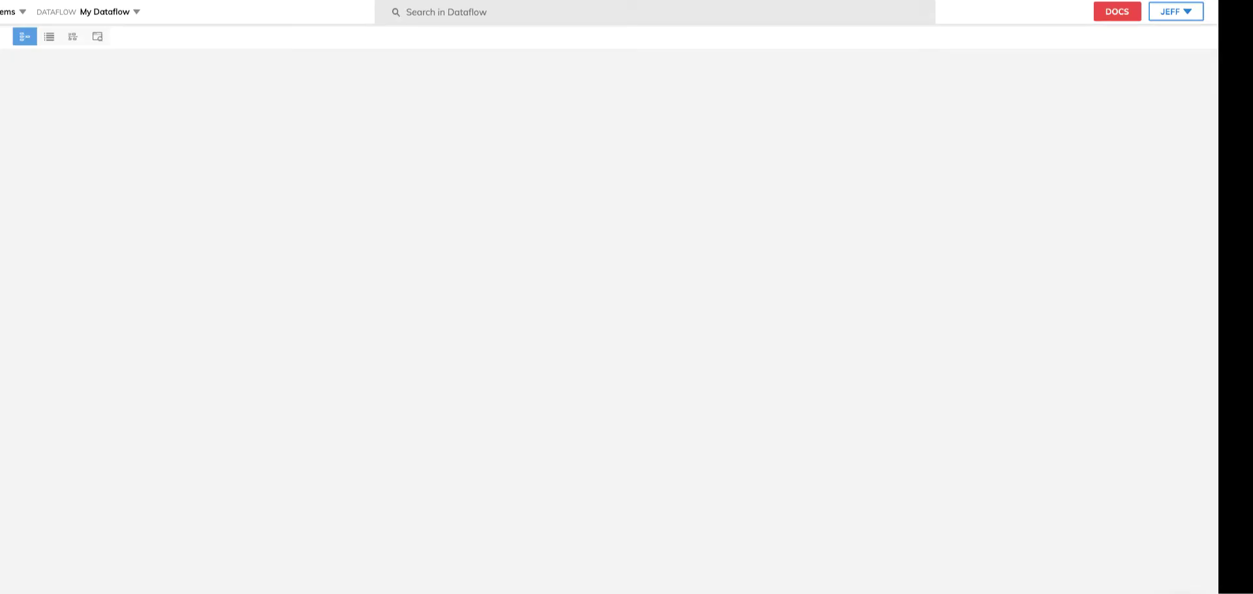
left_click(1174, 17)
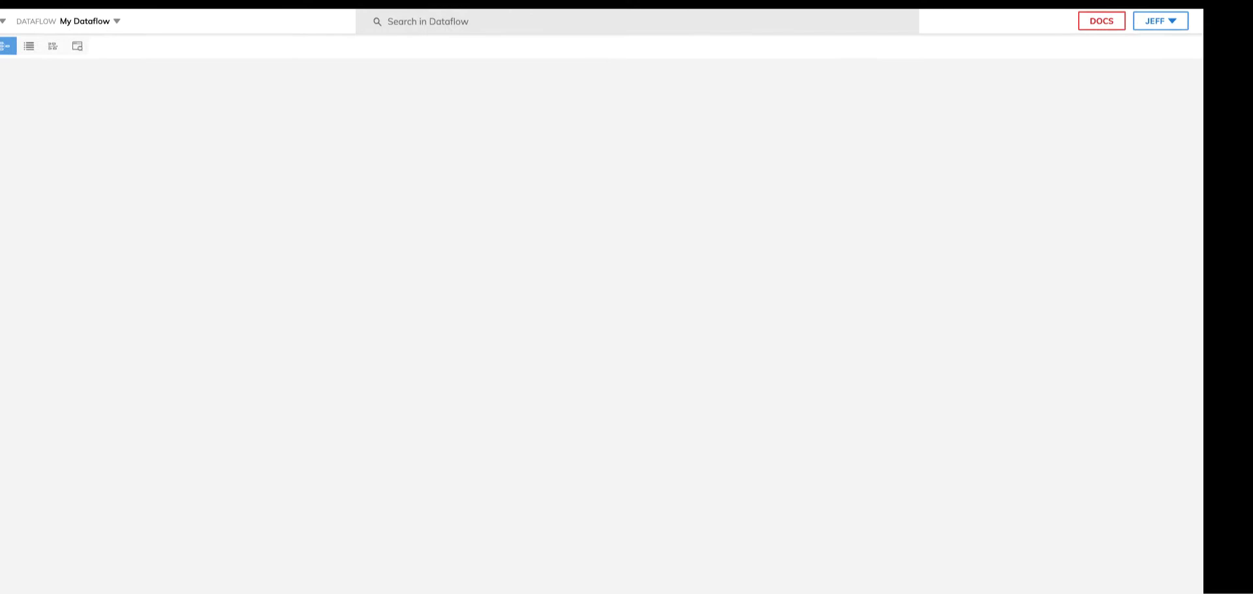
Add a connector from the catalogue, choosing Amazon S3 READ
left_click(62, 37)
left_click(69, 63)
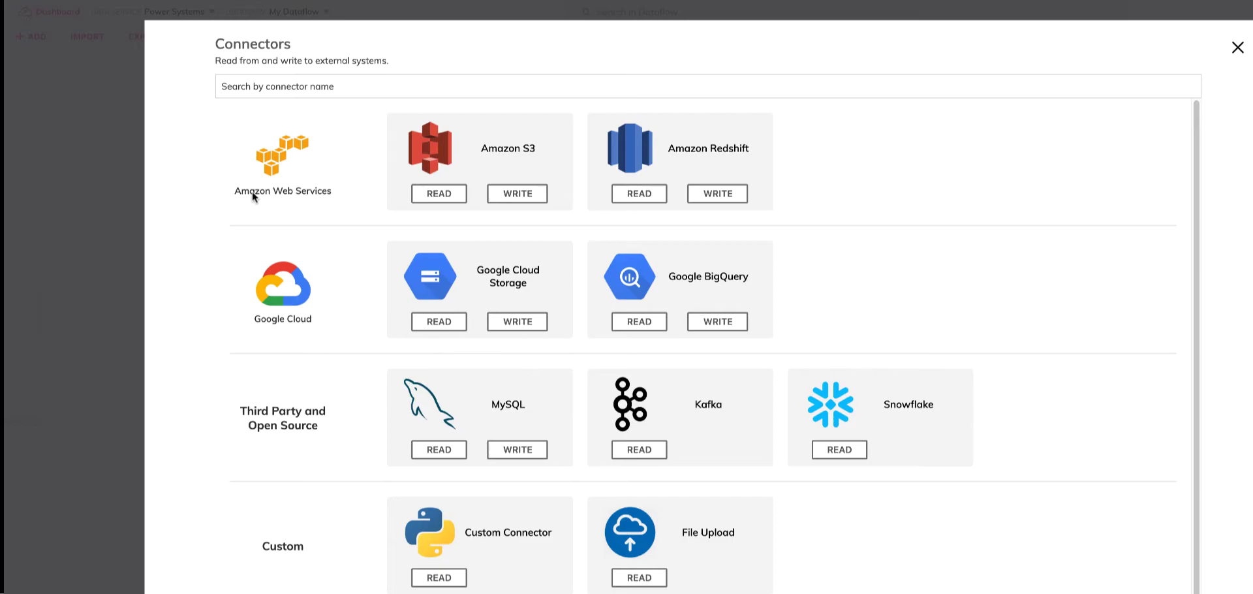
left_click(432, 194)
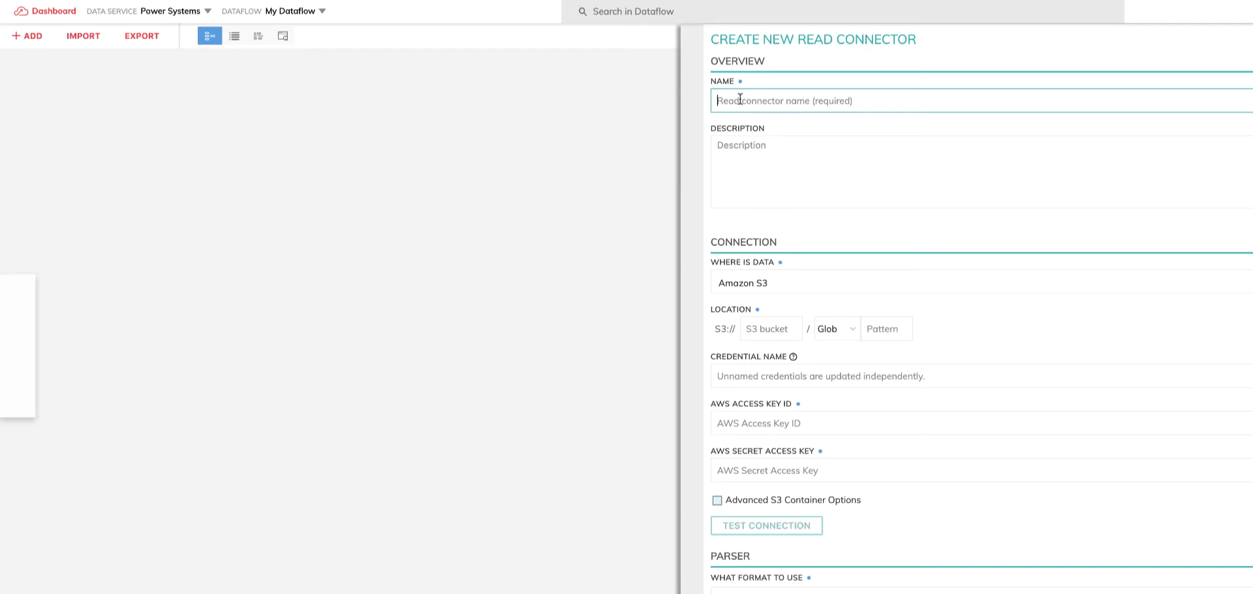
Name the connector 'Power Data' with bucket ascend-io-sample-data-read and glob df2-iot/power/power*
type("Power Data")
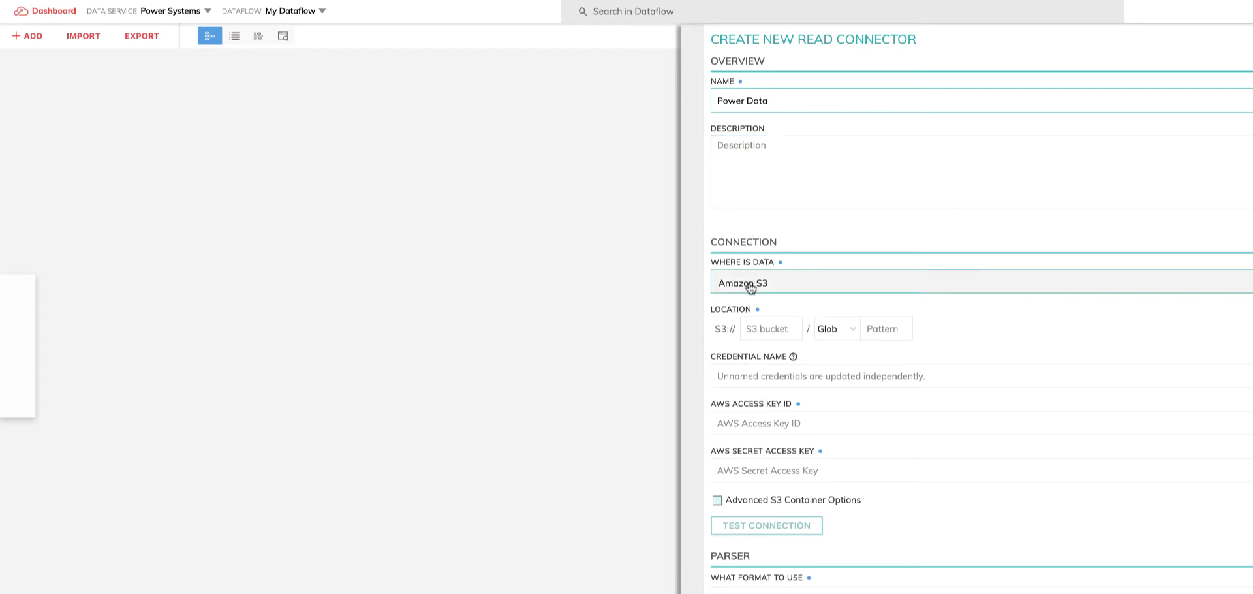
left_click(776, 327)
type("ascend-io-sample-data-read")
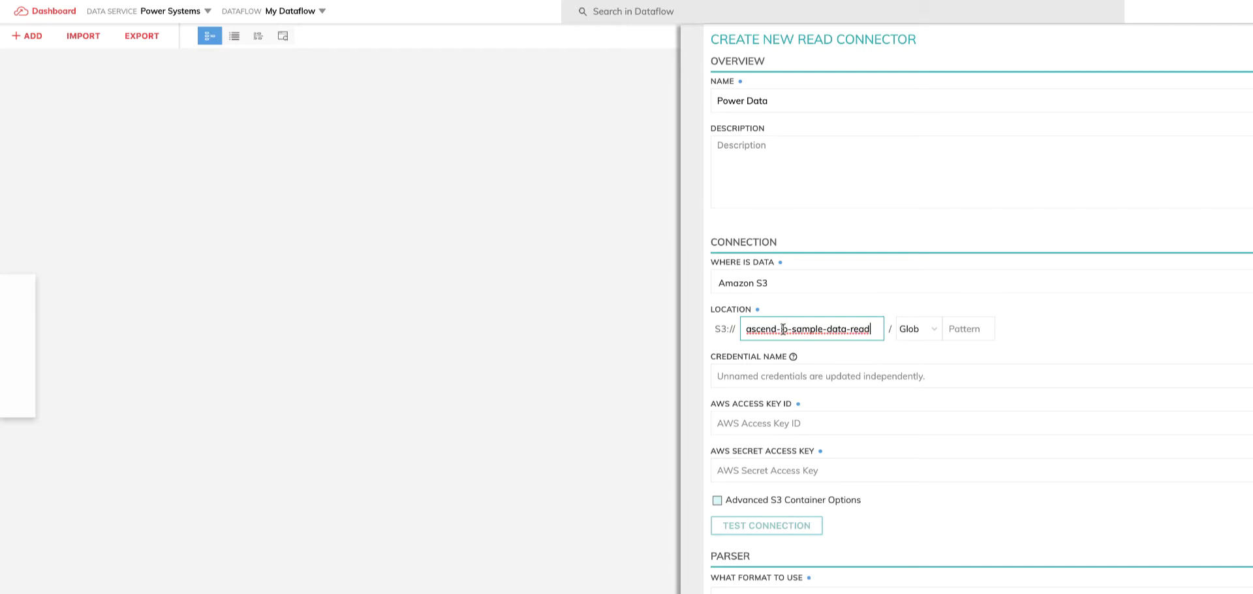
left_click(937, 334)
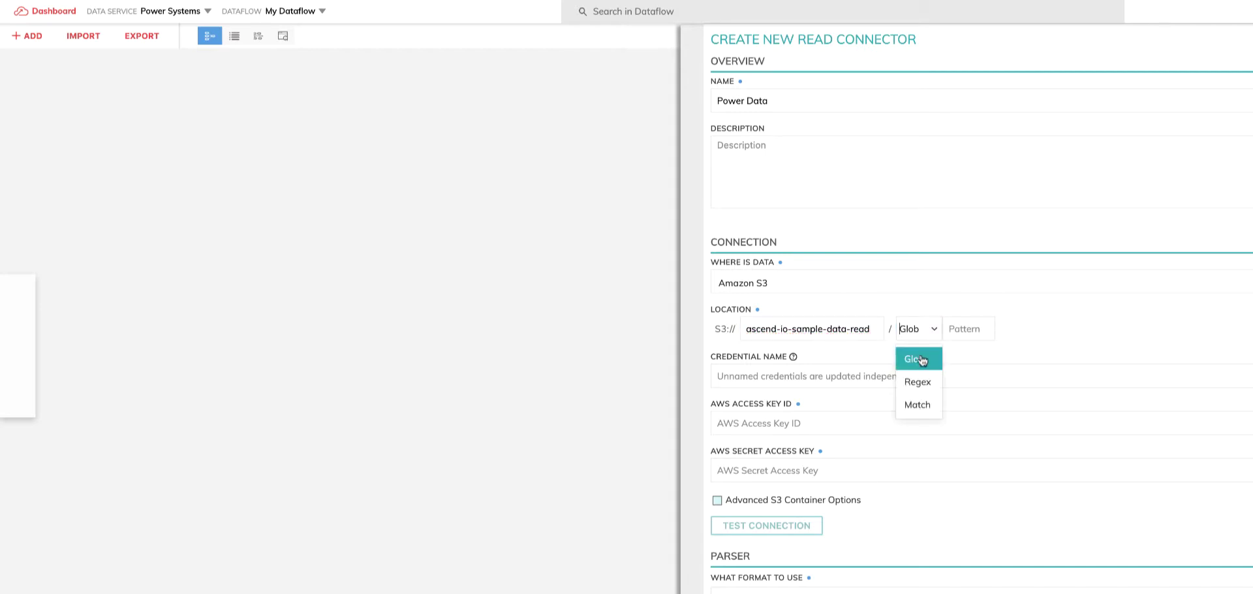
left_click(921, 359)
left_click(957, 331)
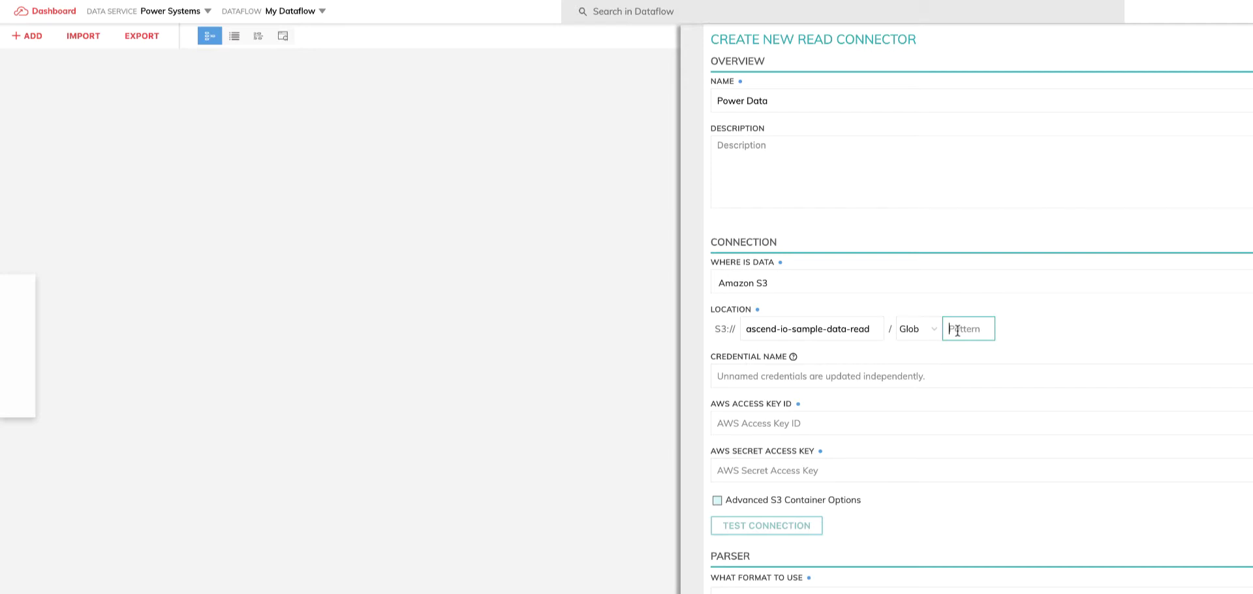
type("dt2-iot/power/power*")
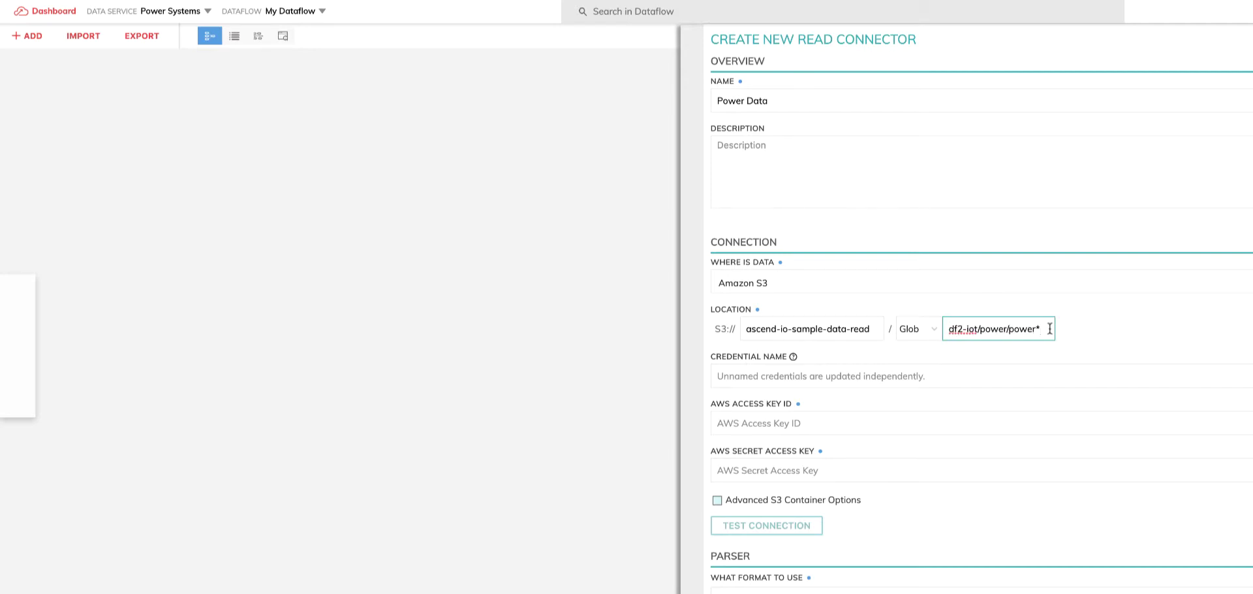
Add credentials named 'My Creds' with the AWS access and secret keys, and test the connection
left_click(915, 372)
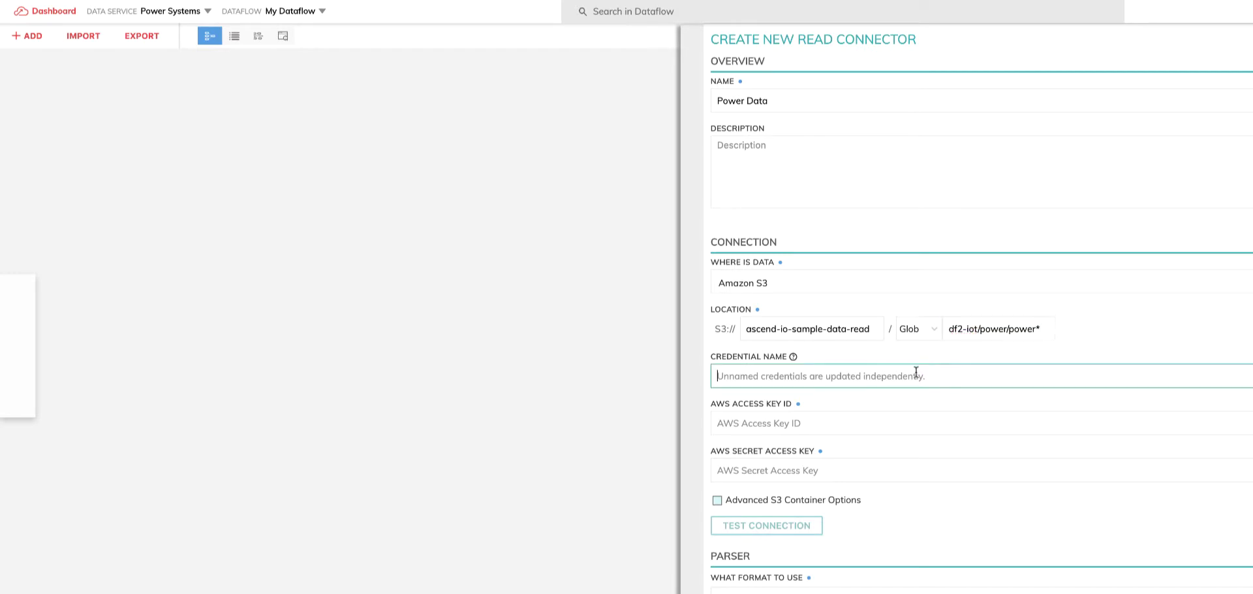
type("My Creds")
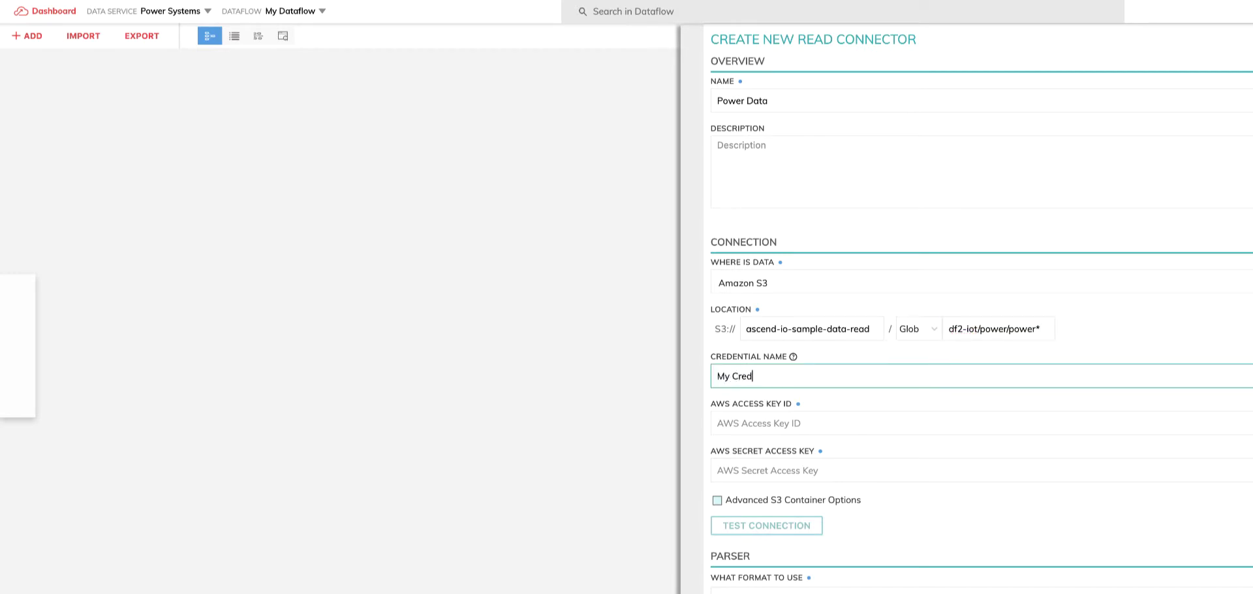
left_click(894, 415)
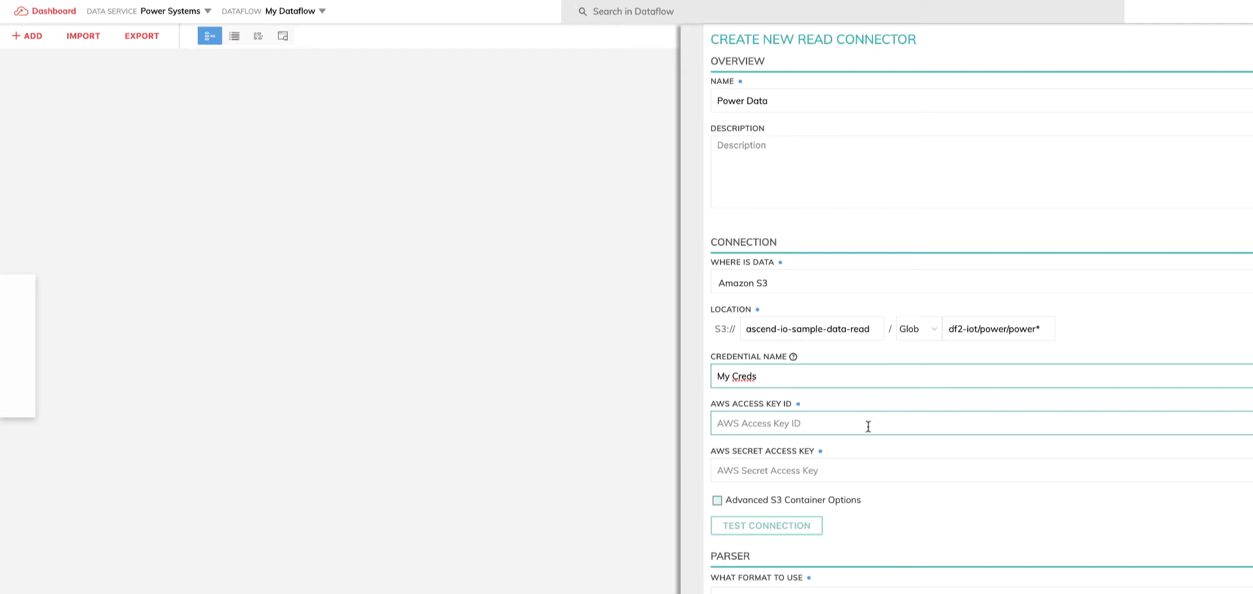
scroll(867, 425, "down", 4)
key("ctrl+v")
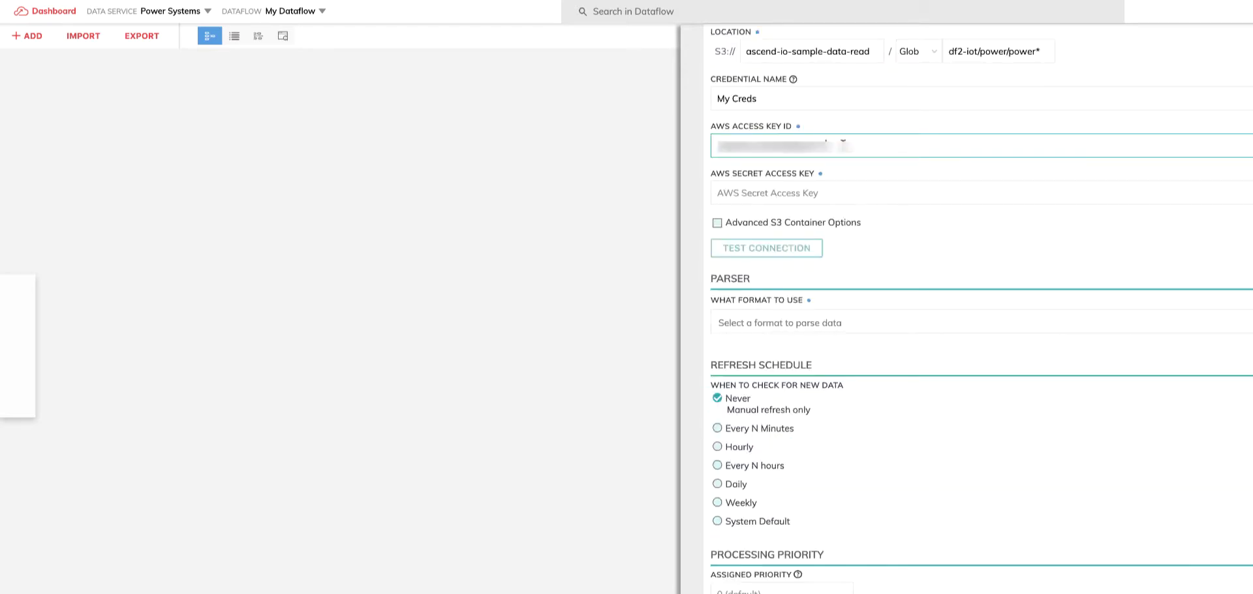
left_click(741, 194)
key("ctrl+v")
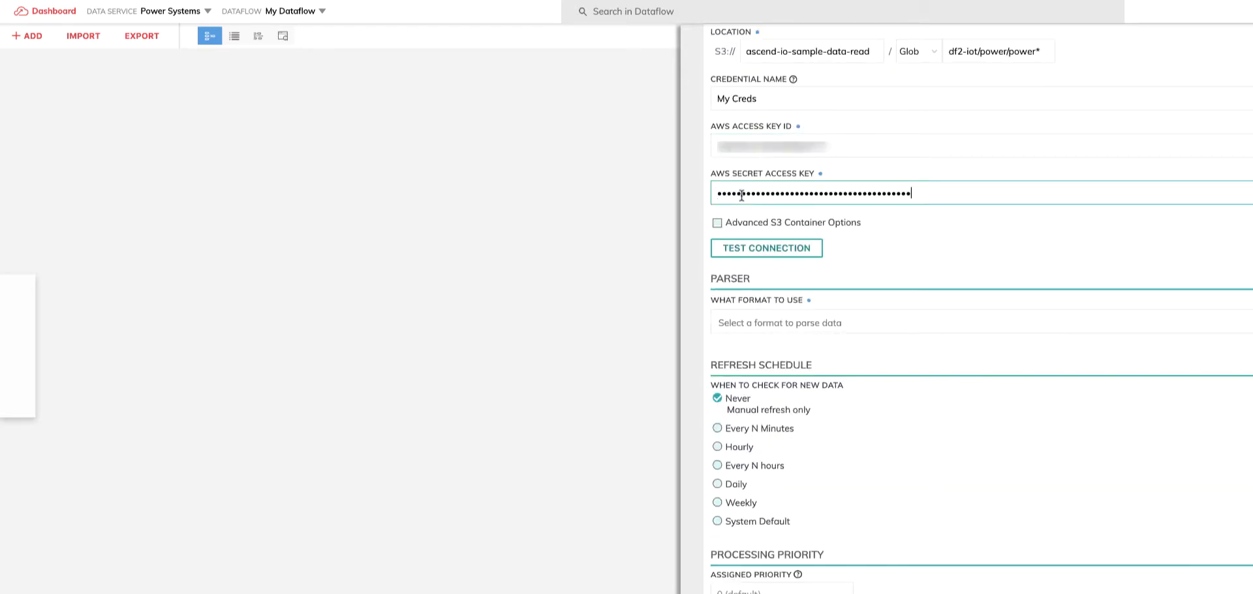
left_click(754, 249)
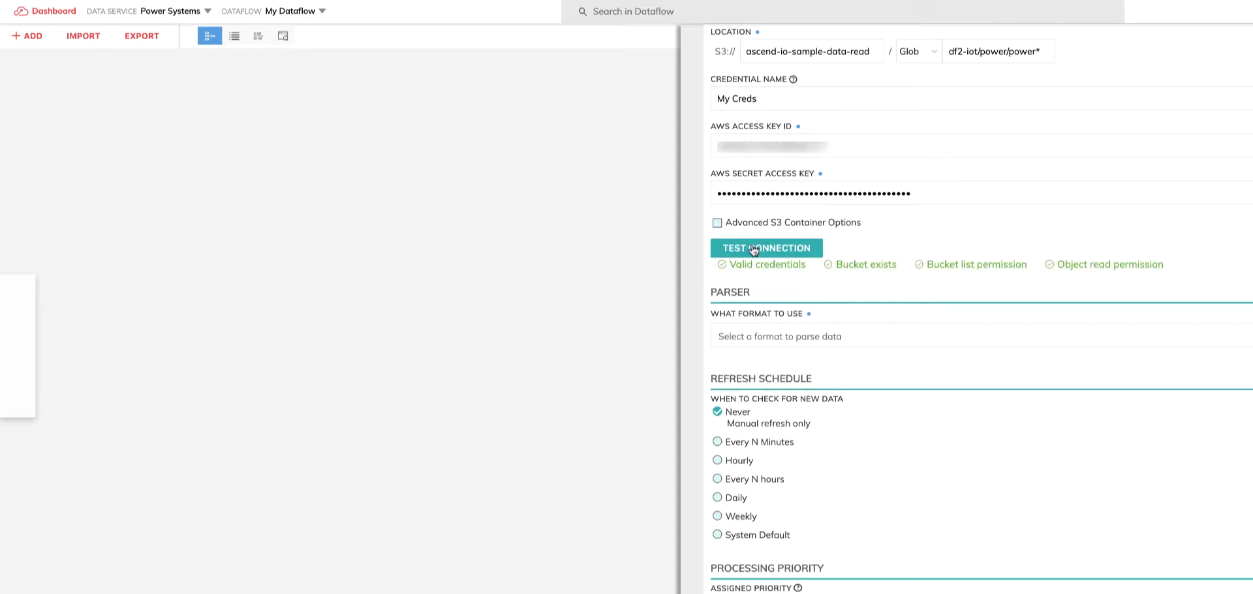
Set the format to XSV with Comma delimiter and header row, then scroll to the schema
scroll(756, 318, "down", 1)
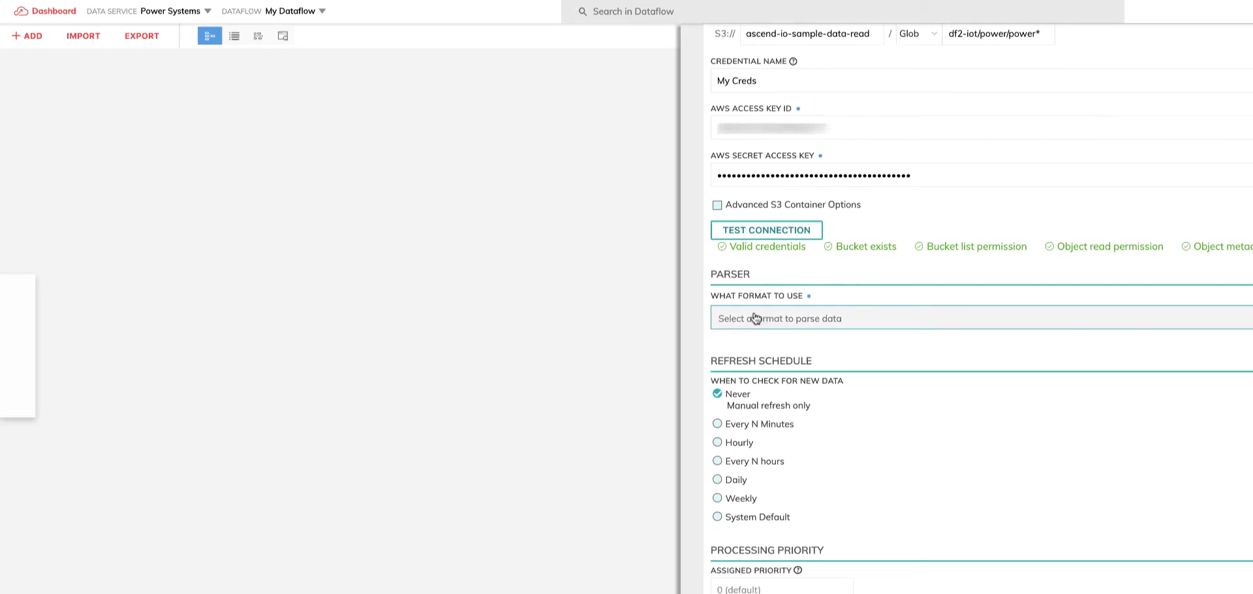
left_click(755, 319)
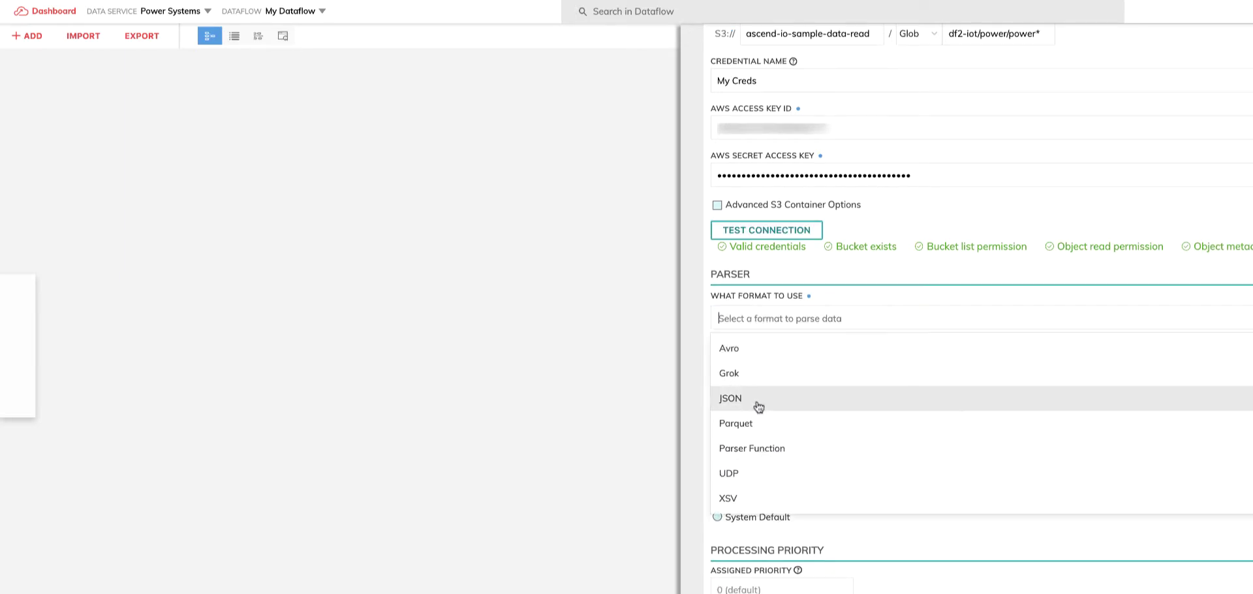
left_click(735, 499)
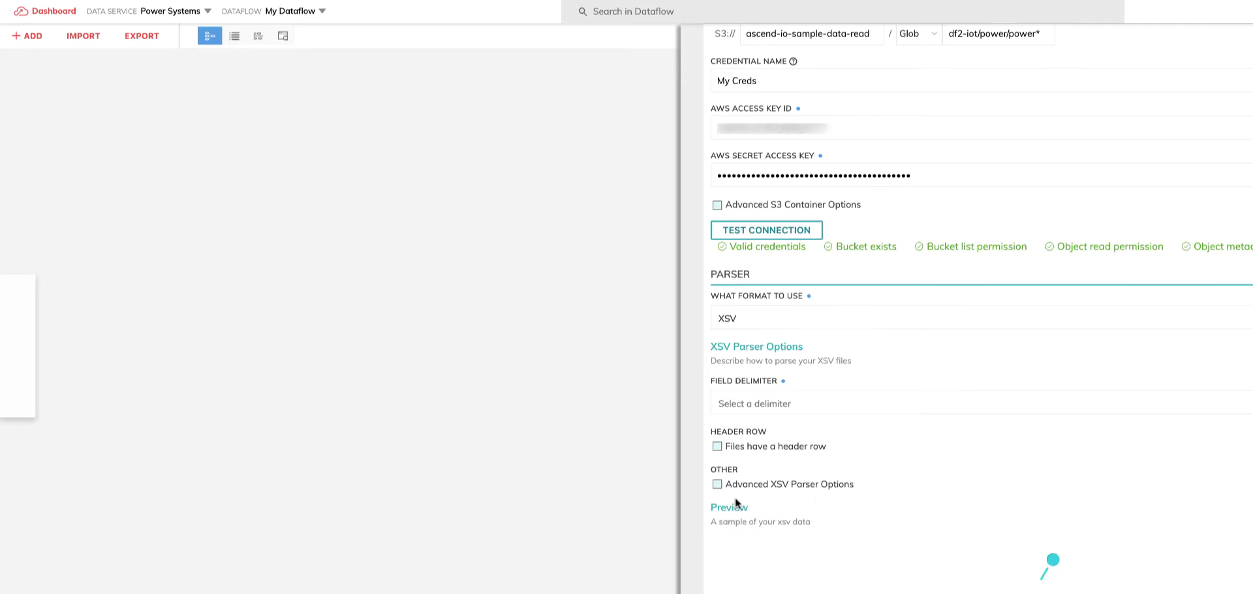
left_click(754, 411)
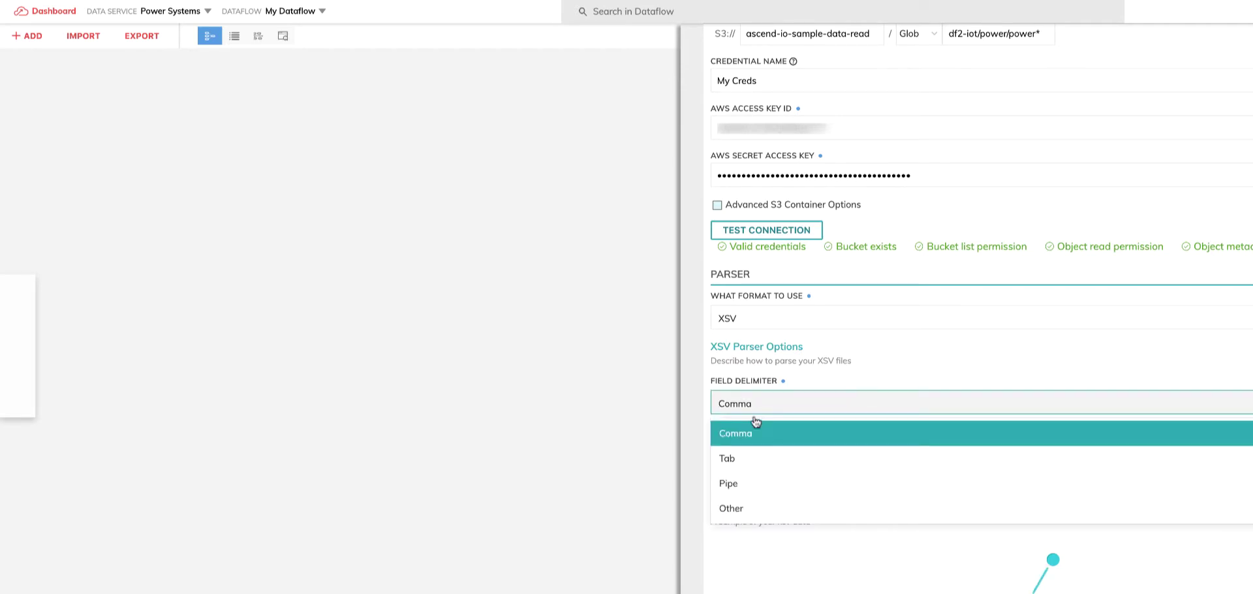
left_click(750, 434)
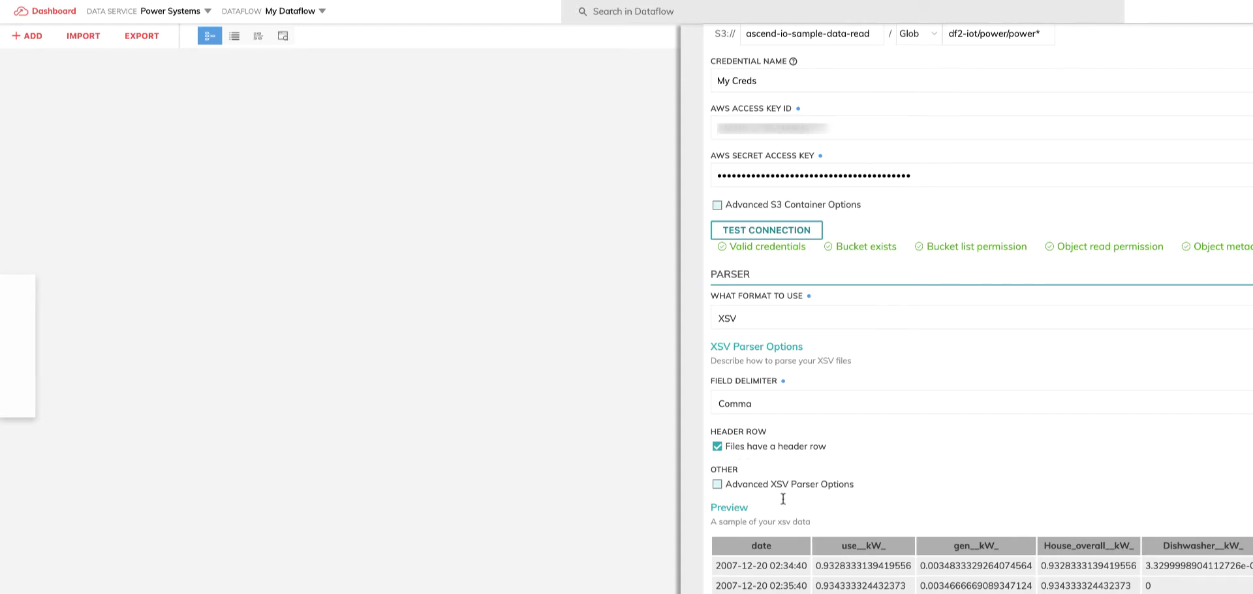
scroll(916, 552, "down", 2)
left_click_drag(905, 503, 878, 516)
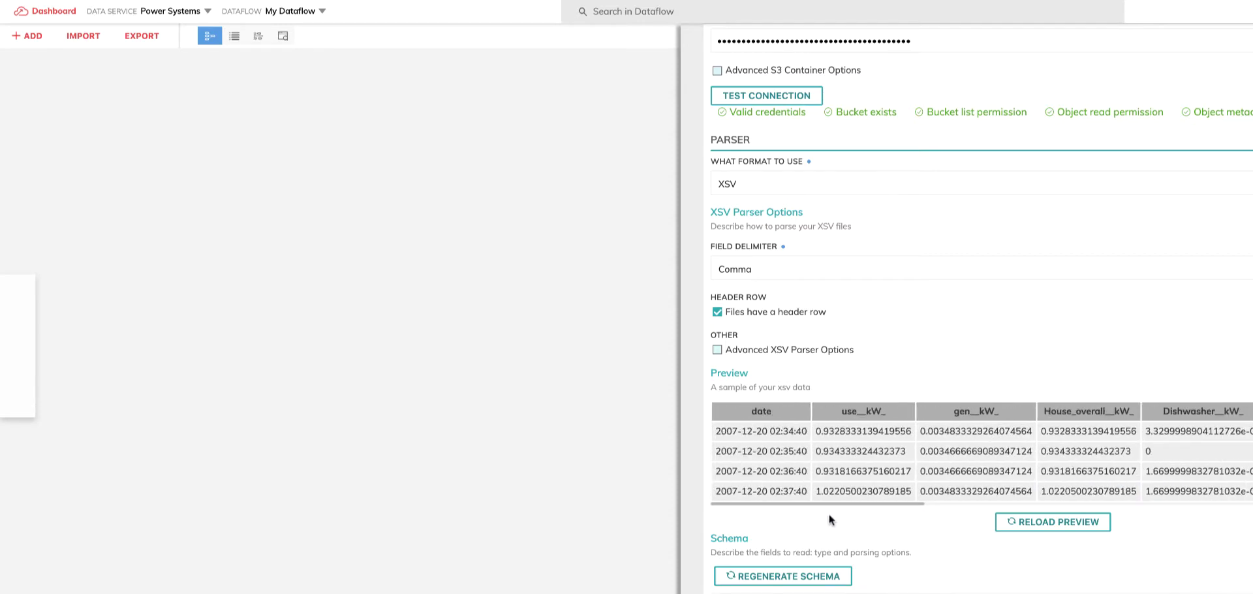
scroll(963, 539, "down", 4)
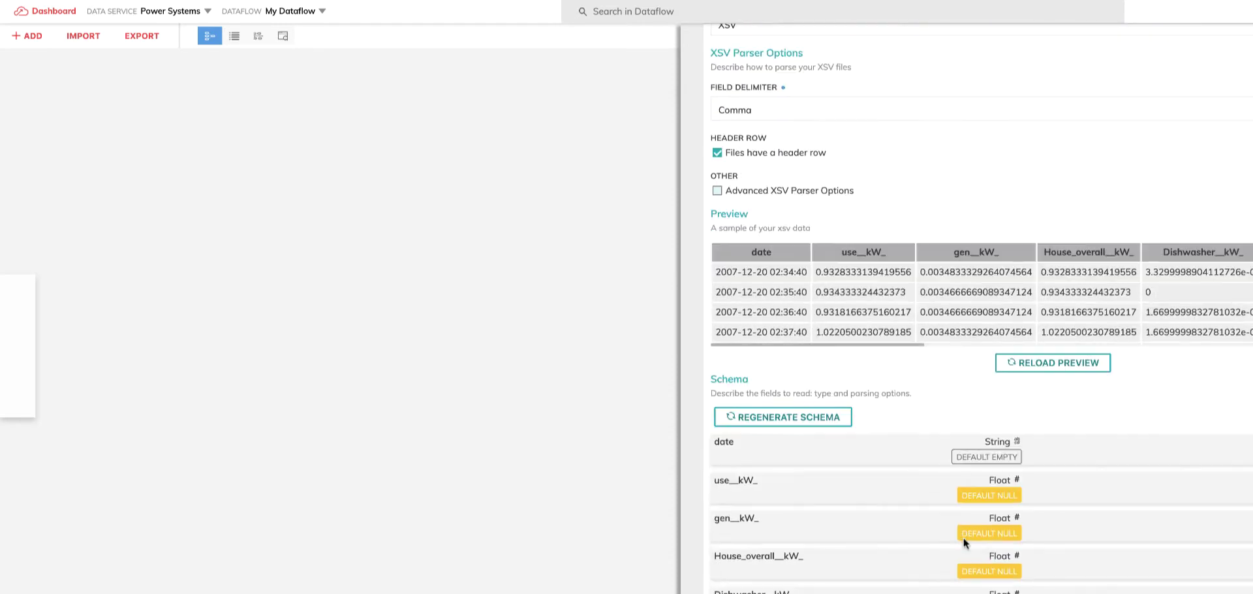
scroll(964, 539, "down", 3)
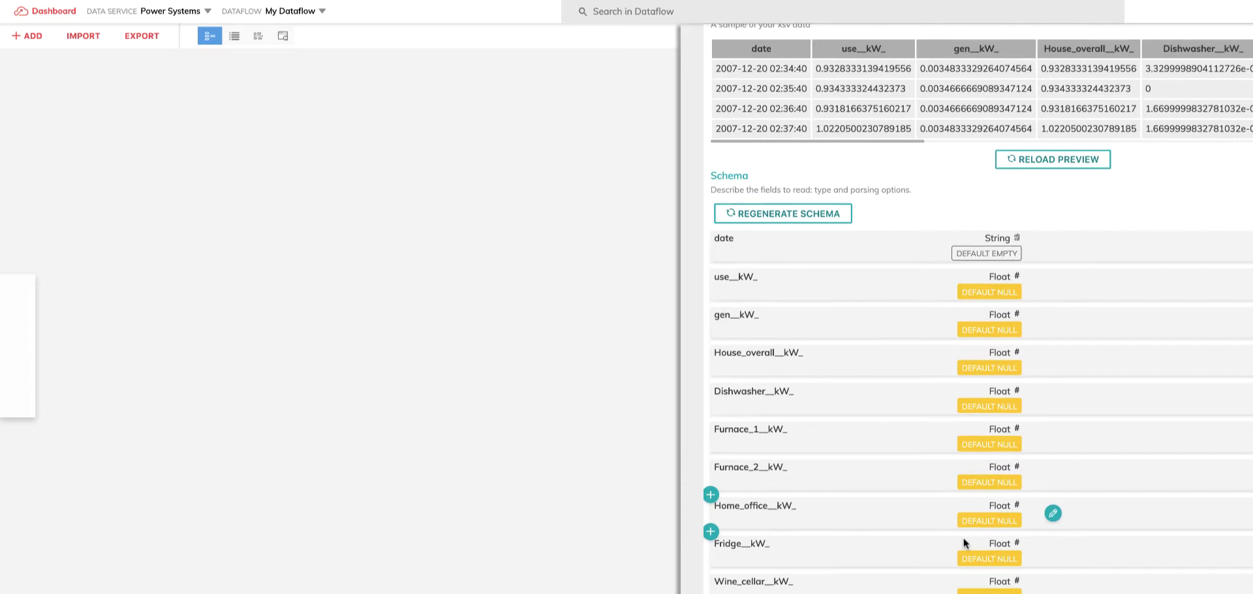
scroll(963, 539, "down", 4)
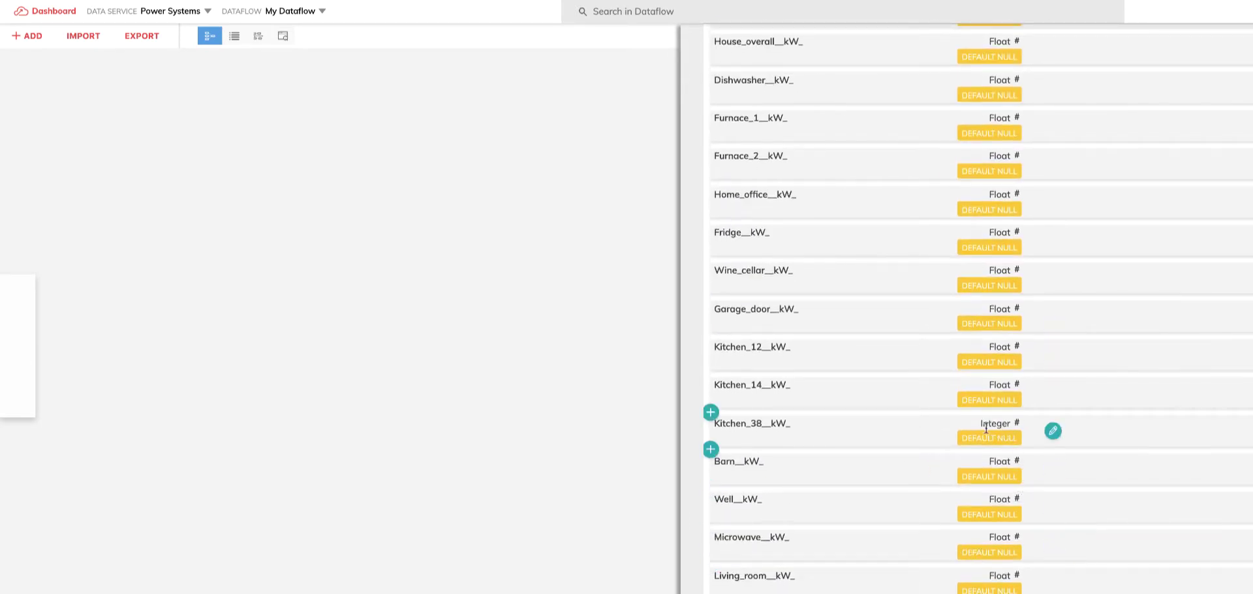
Make the Kitchen_38__kW_ schema field Float instead of Integer
left_click(1053, 431)
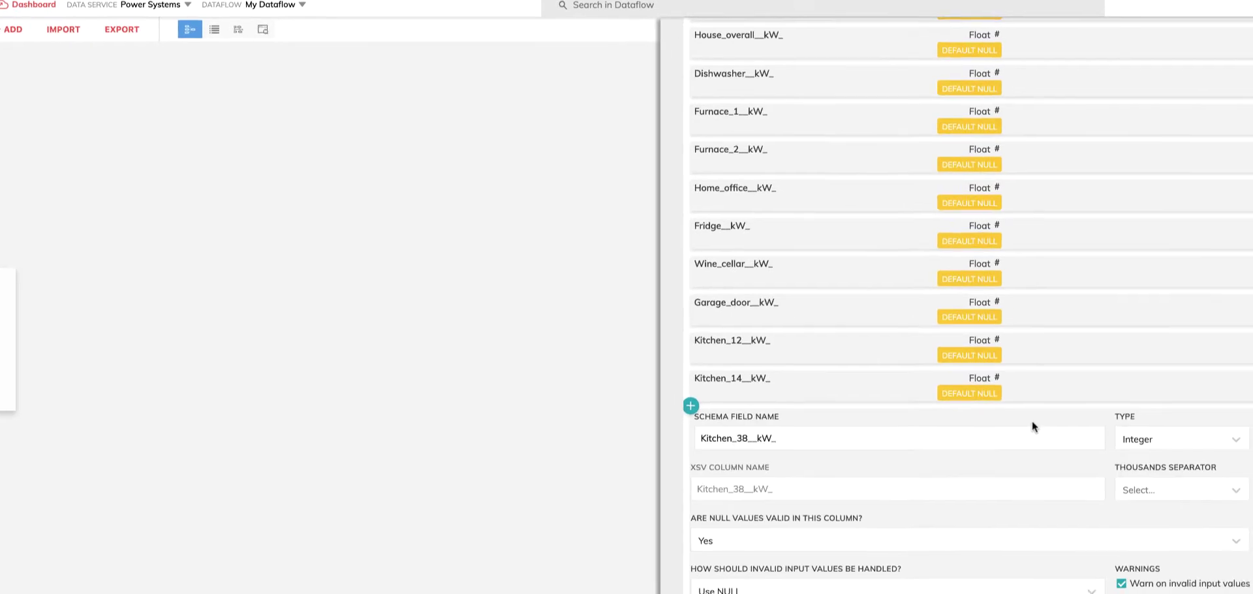
left_click(1105, 410)
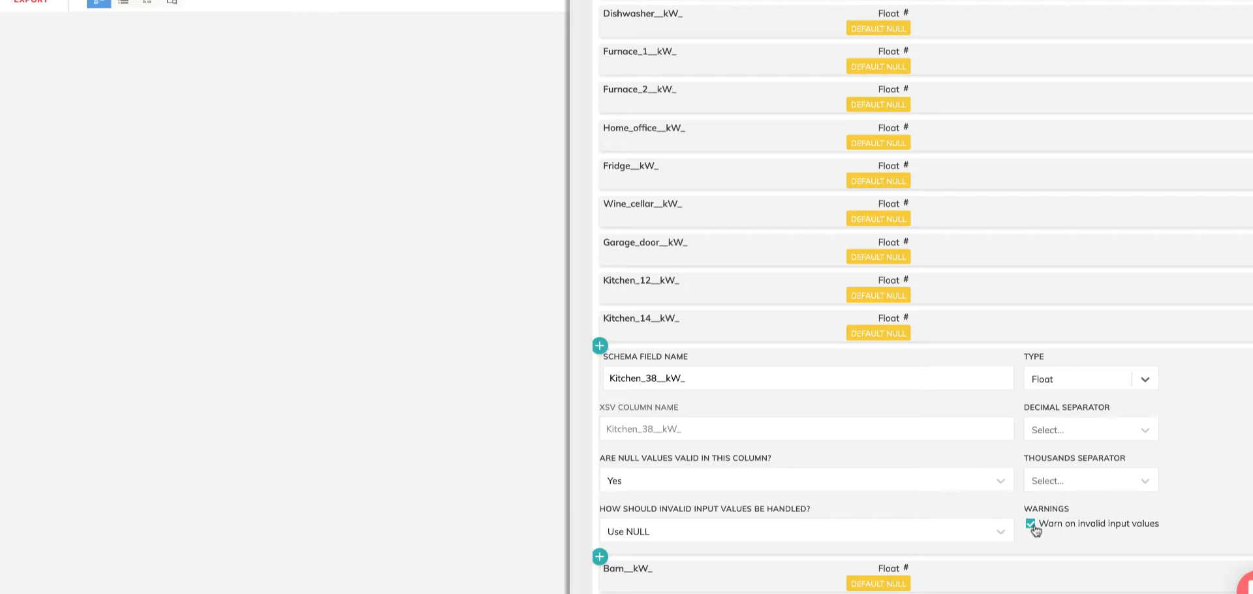
scroll(938, 527, "down", 3)
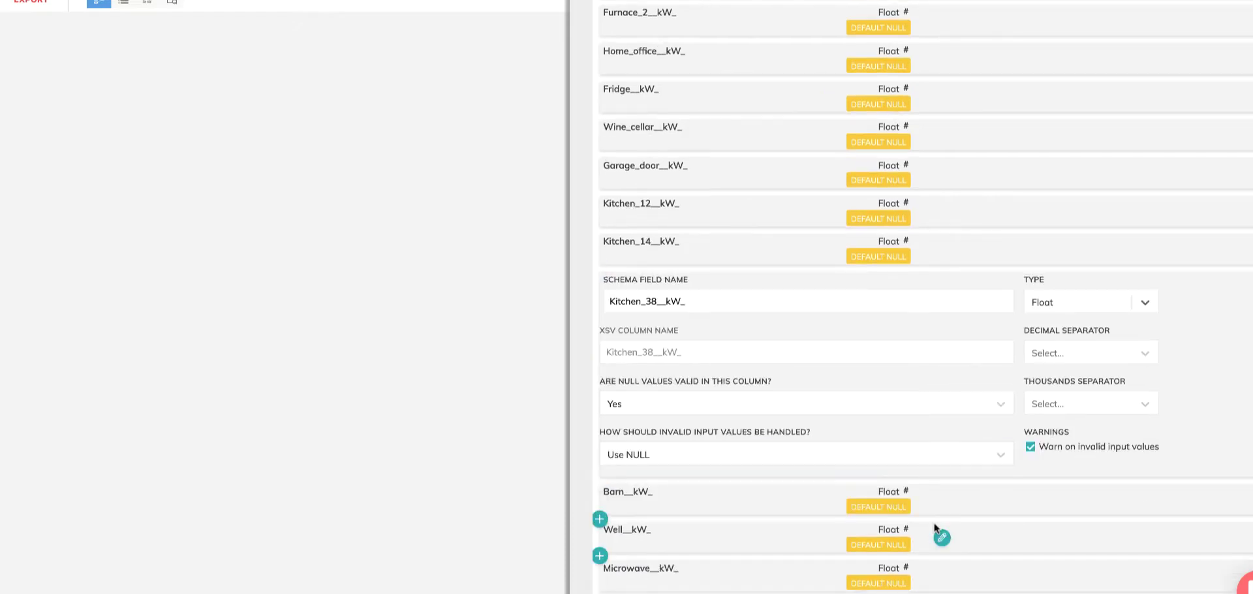
scroll(937, 527, "down", 8)
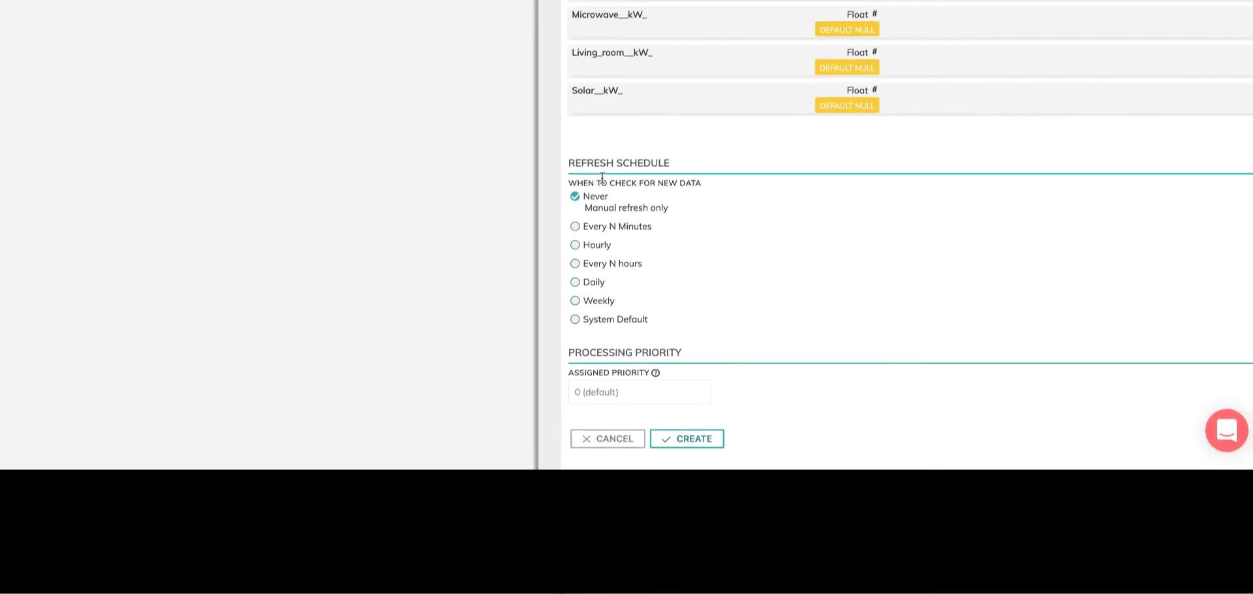
Choose the System Default refresh schedule and the Assigned Priority setting
left_click(575, 320)
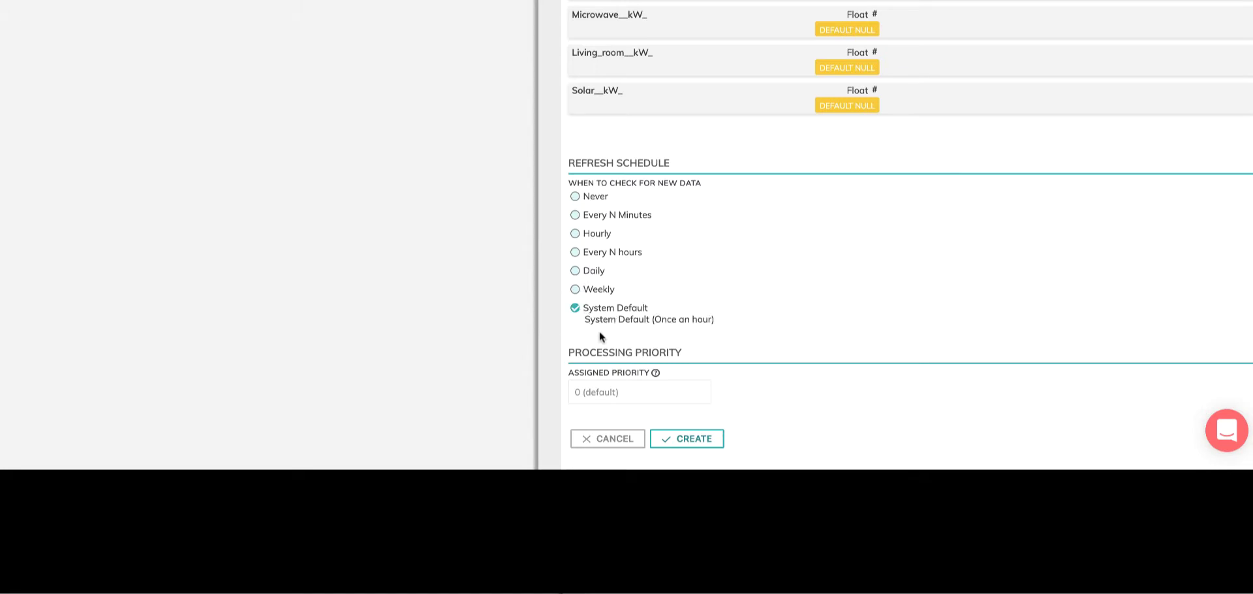
left_click(593, 394)
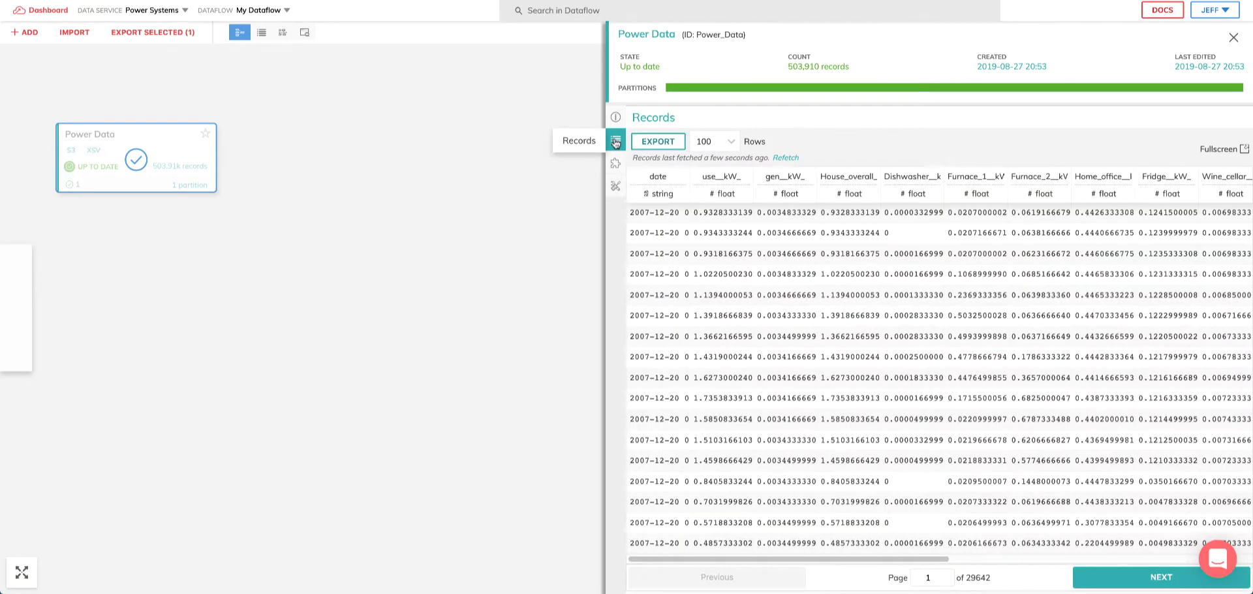
Scroll the Power Data records and switch the details panel to Partitions
mouse_move(820, 558)
left_mouse_down()
mouse_move(1086, 565)
mouse_move(817, 561)
left_mouse_up()
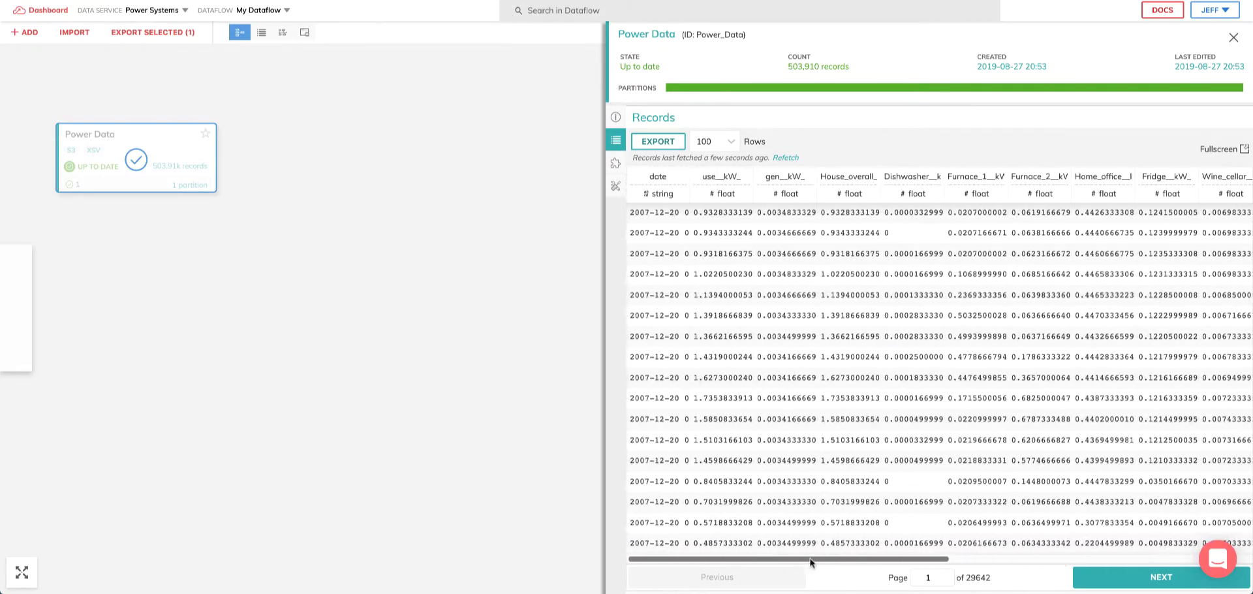
left_click(615, 163)
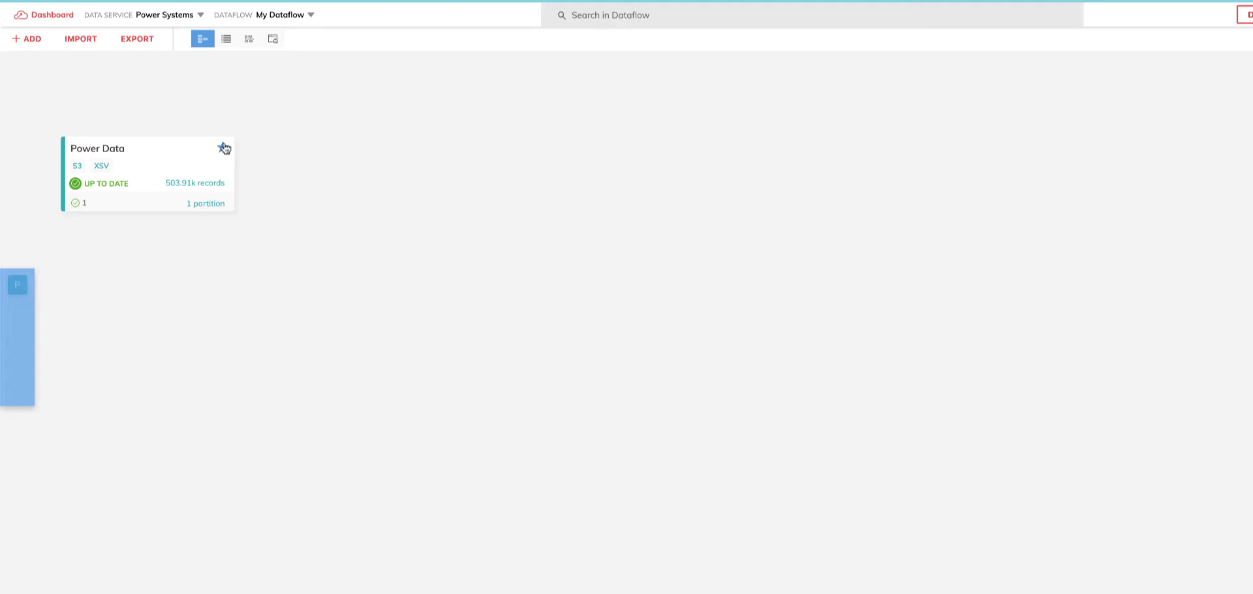
left_click(14, 330)
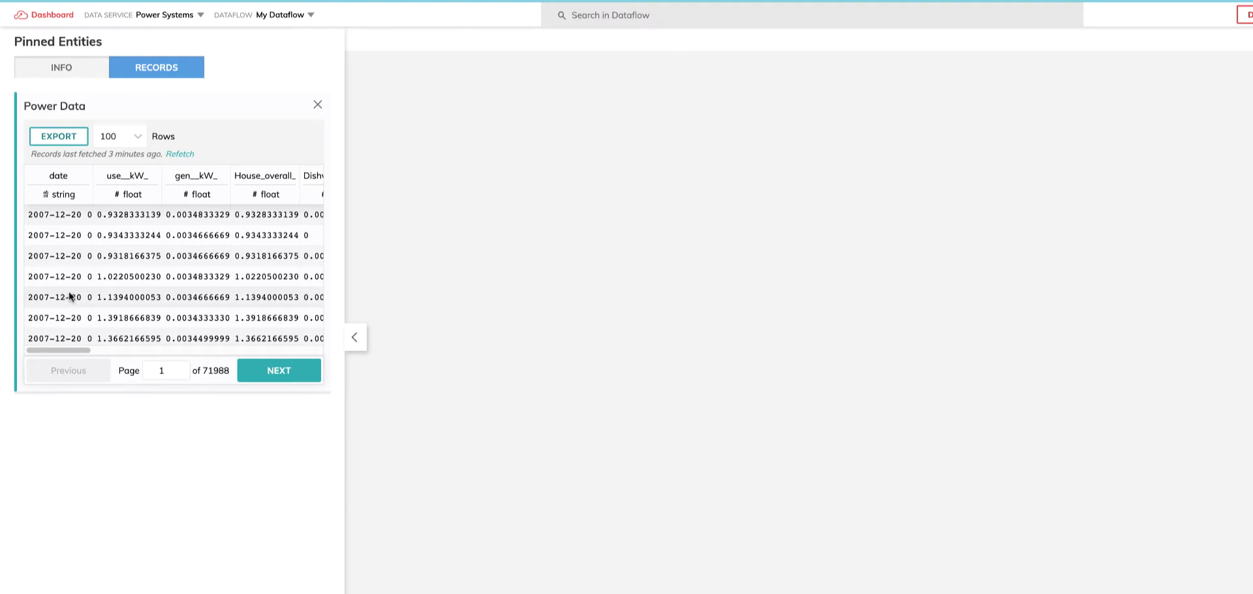
mouse_move(60, 344)
left_mouse_down()
mouse_move(238, 359)
mouse_move(55, 355)
left_mouse_up()
left_click(353, 337)
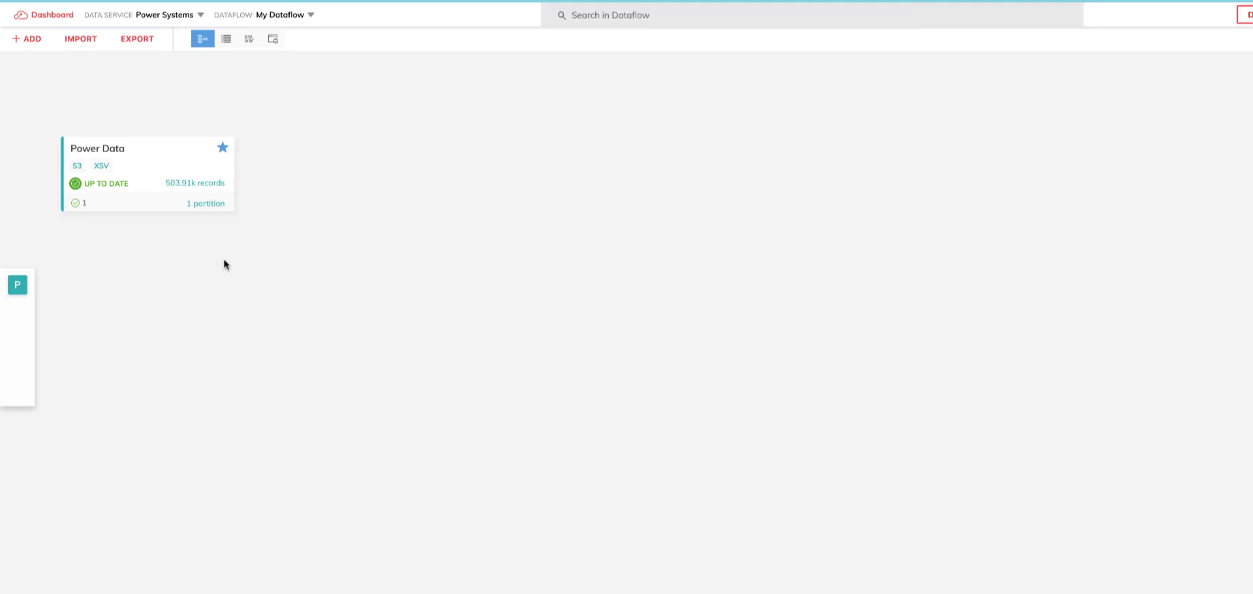
Add a transform called 'Average Use by Month' and choose SQL for its query
left_click(33, 39)
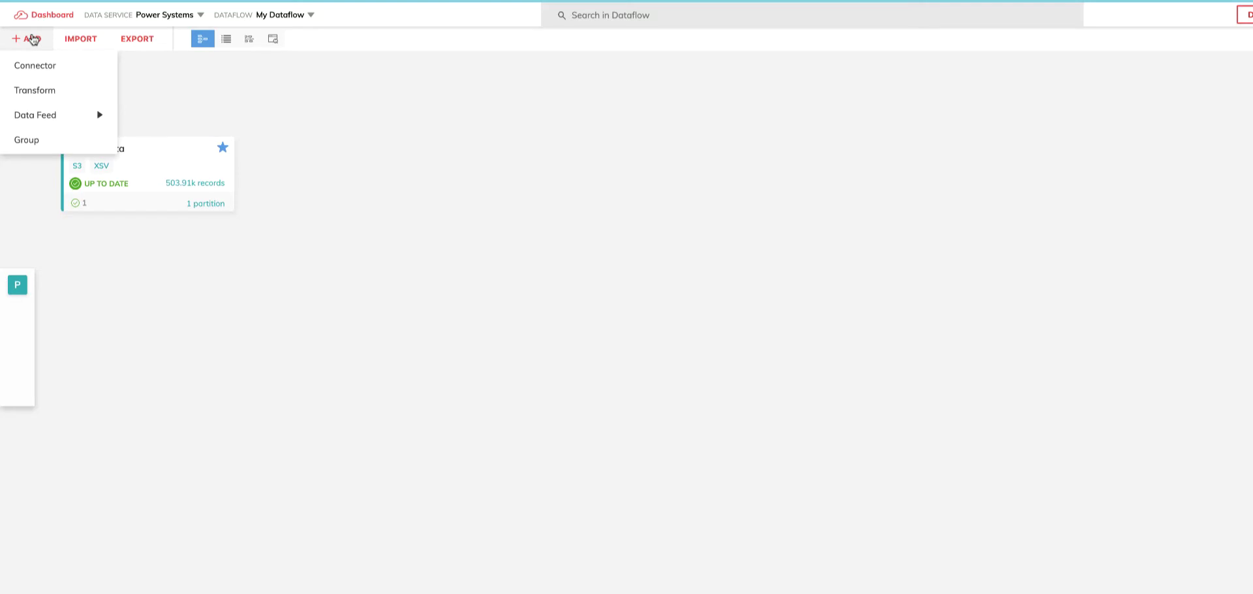
left_click(36, 90)
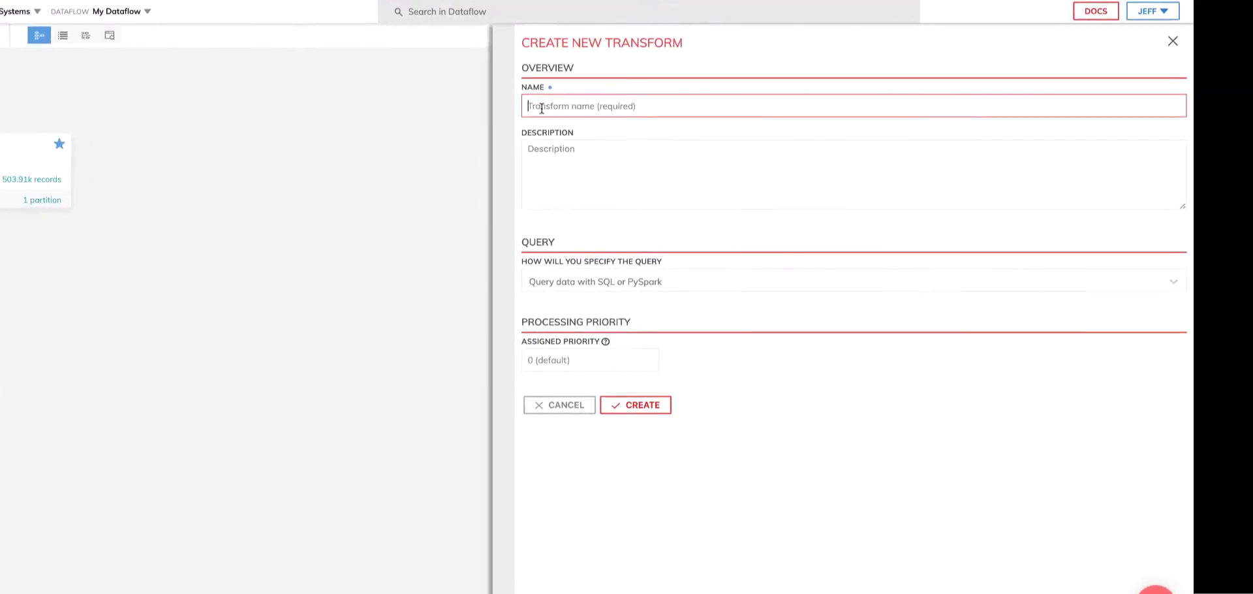
type("Av")
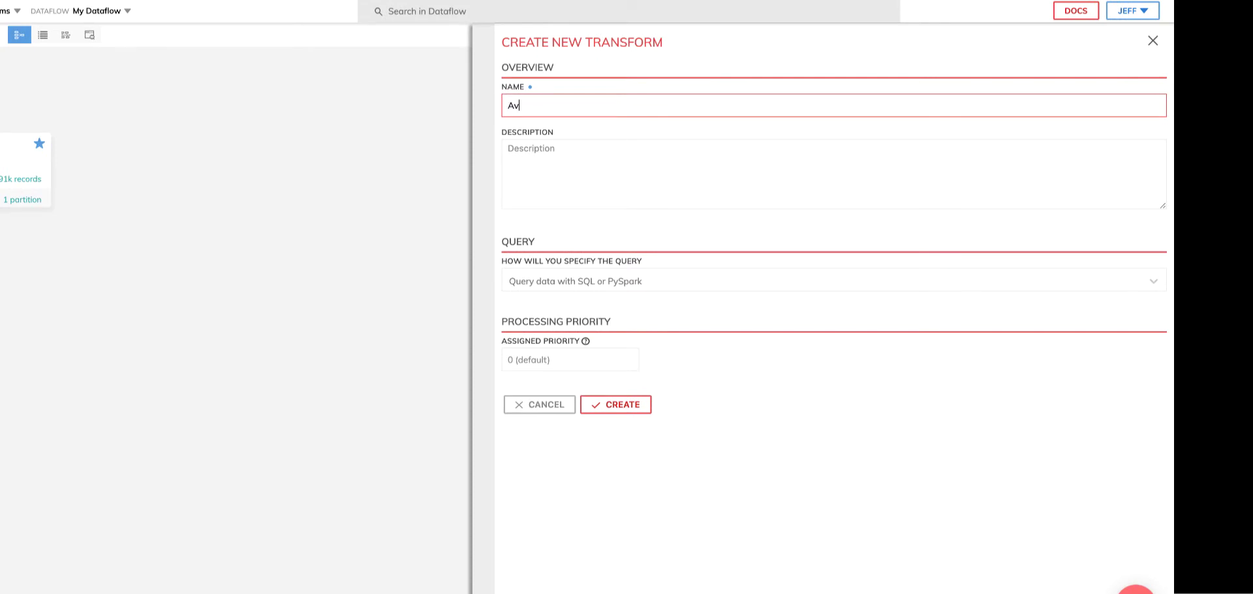
type("erage Use by Month")
left_click(541, 281)
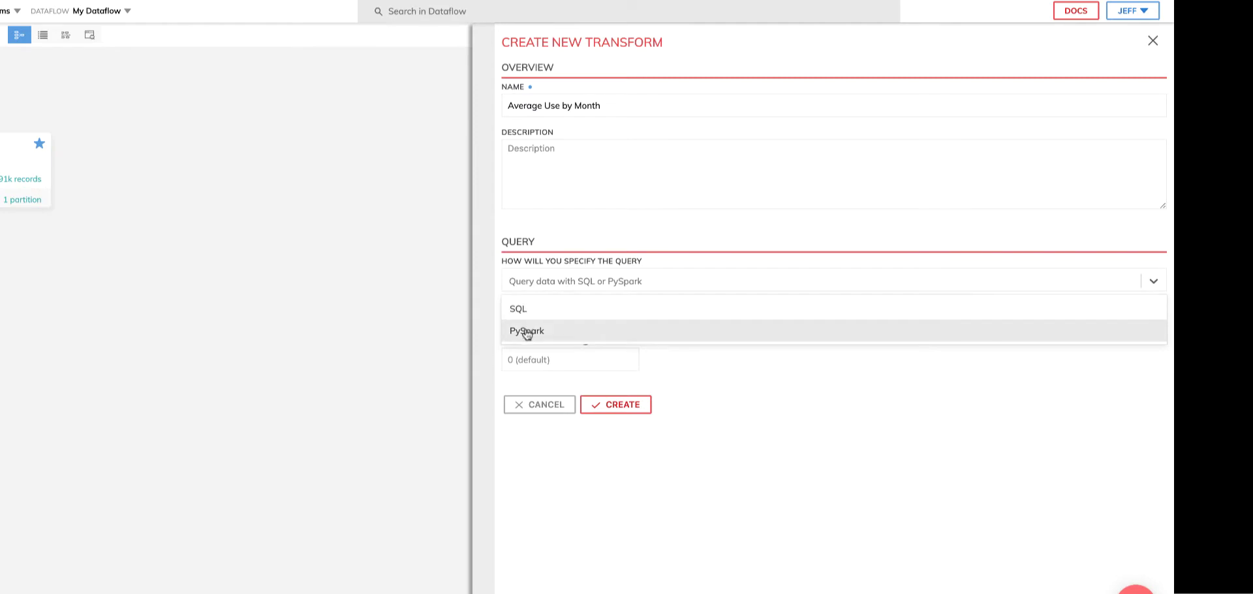
left_click(526, 310)
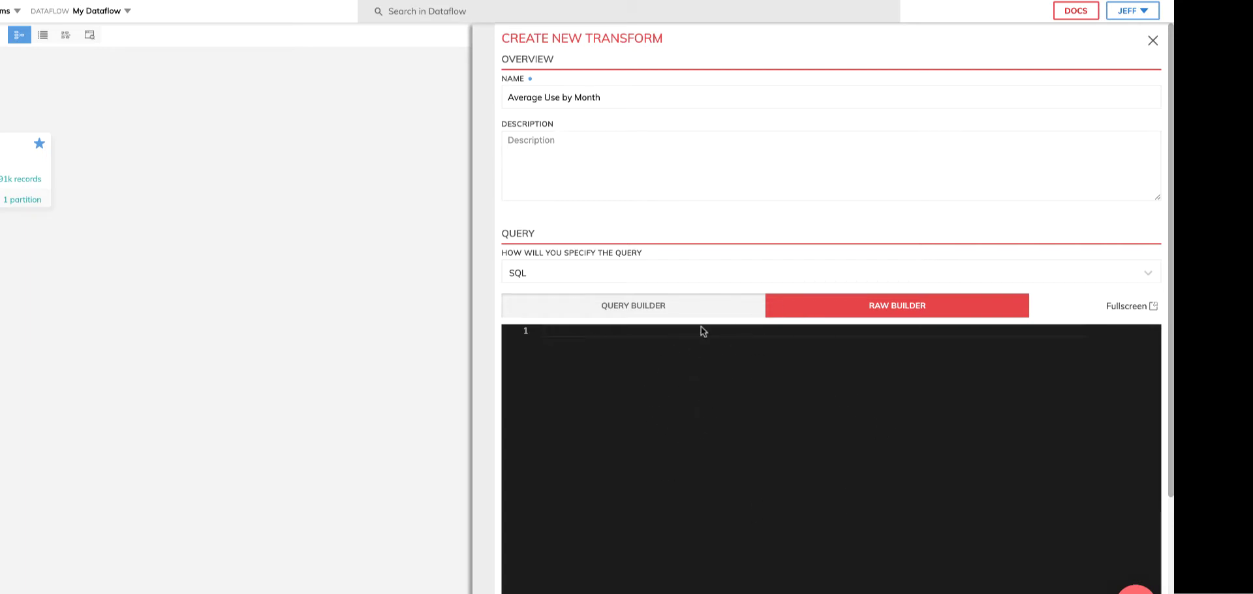
In Query Builder, set the FROM clause to Power_Data with an alias
left_click(685, 310)
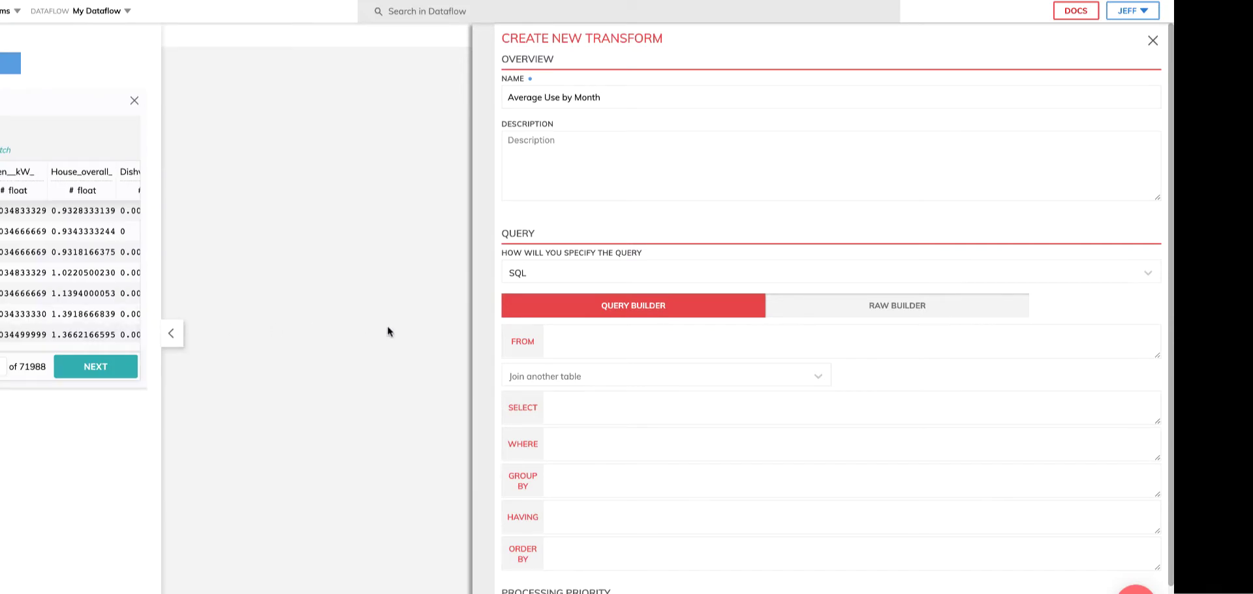
left_click(563, 330)
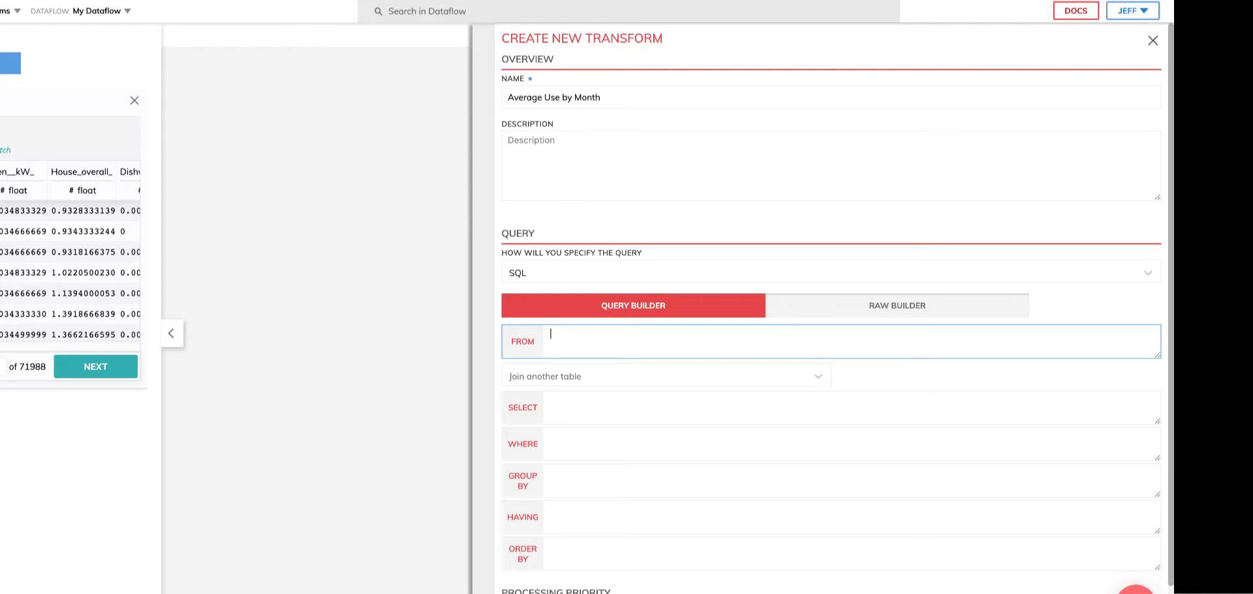
type("po")
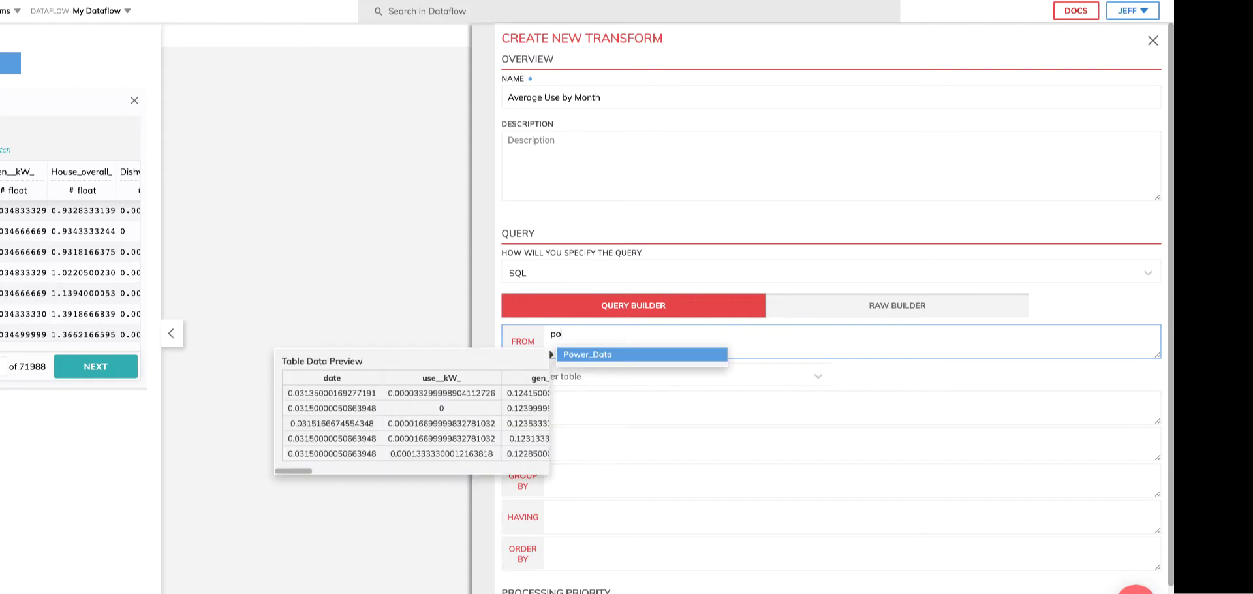
mouse_move(304, 473)
left_mouse_down()
mouse_move(462, 473)
mouse_move(293, 474)
left_mouse_up()
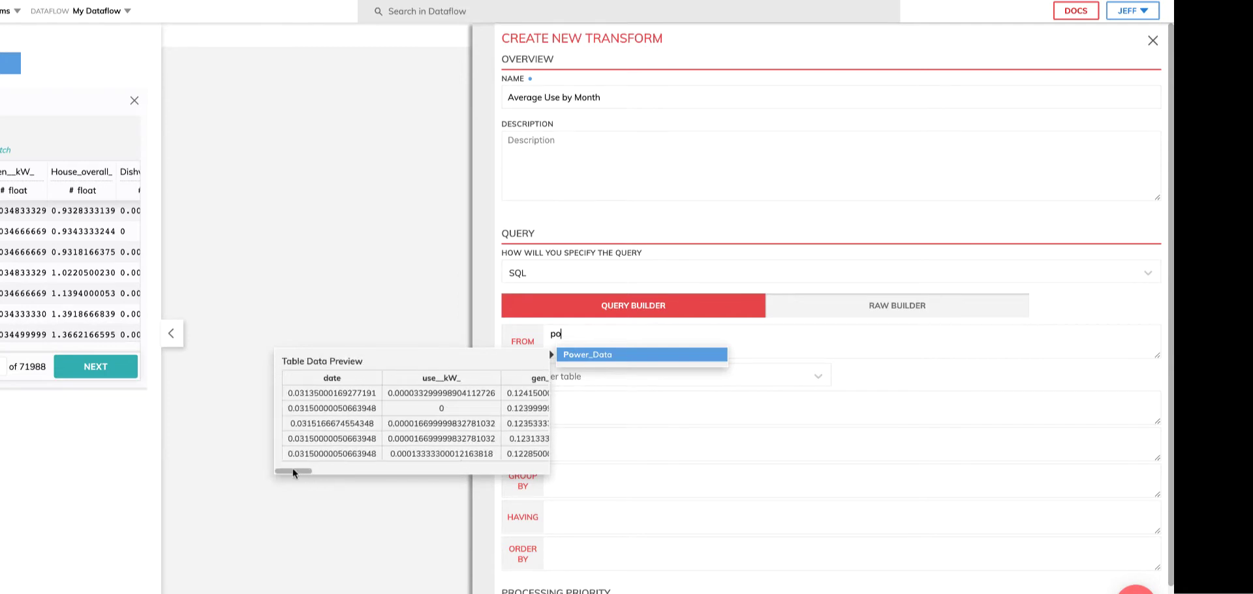
left_click(590, 354)
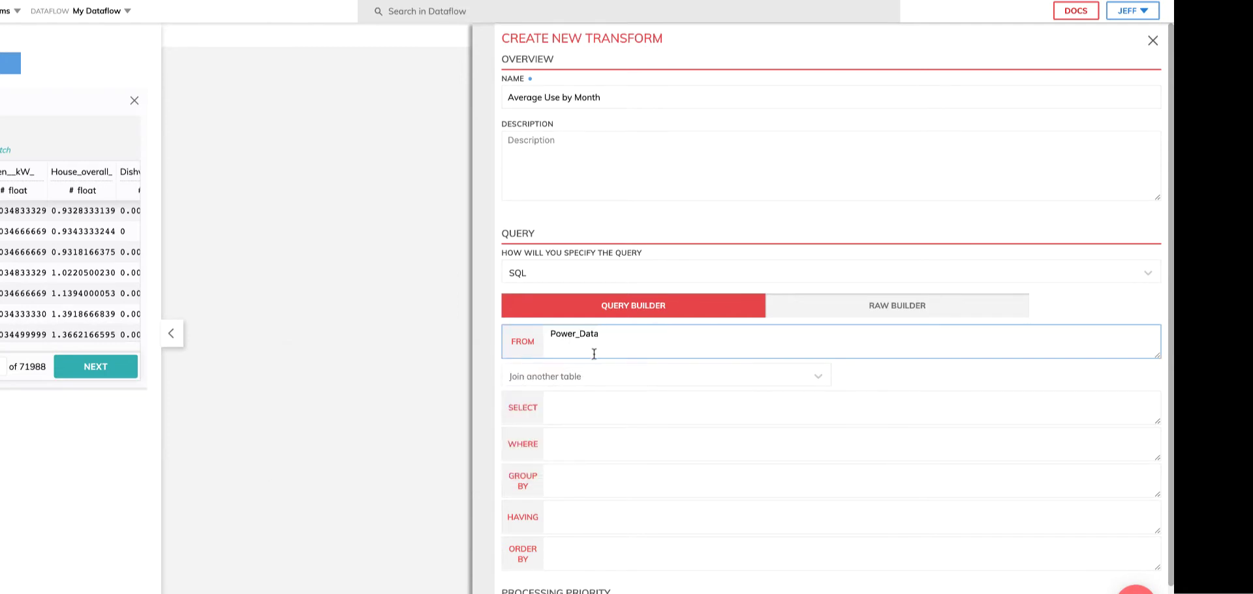
type("as i")
Select DATE_TRUNC('MONTH', i.date) AS Month and avg use as Avg_Power_Use, grouped by Month
left_click(576, 404)
type("DAT")
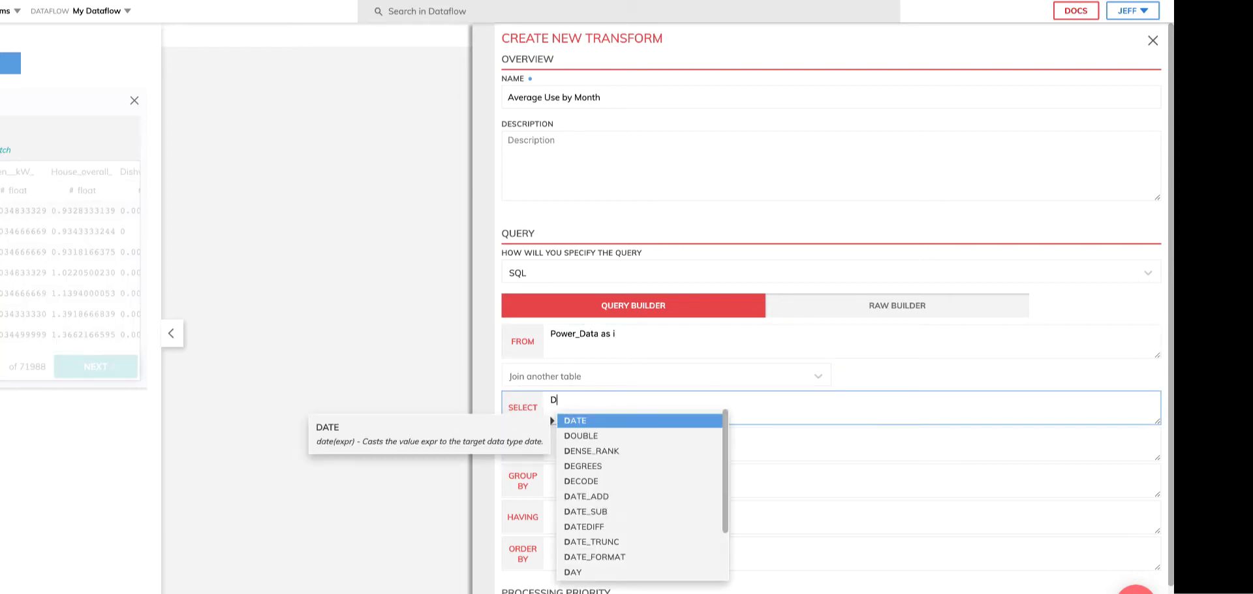
left_click(631, 480)
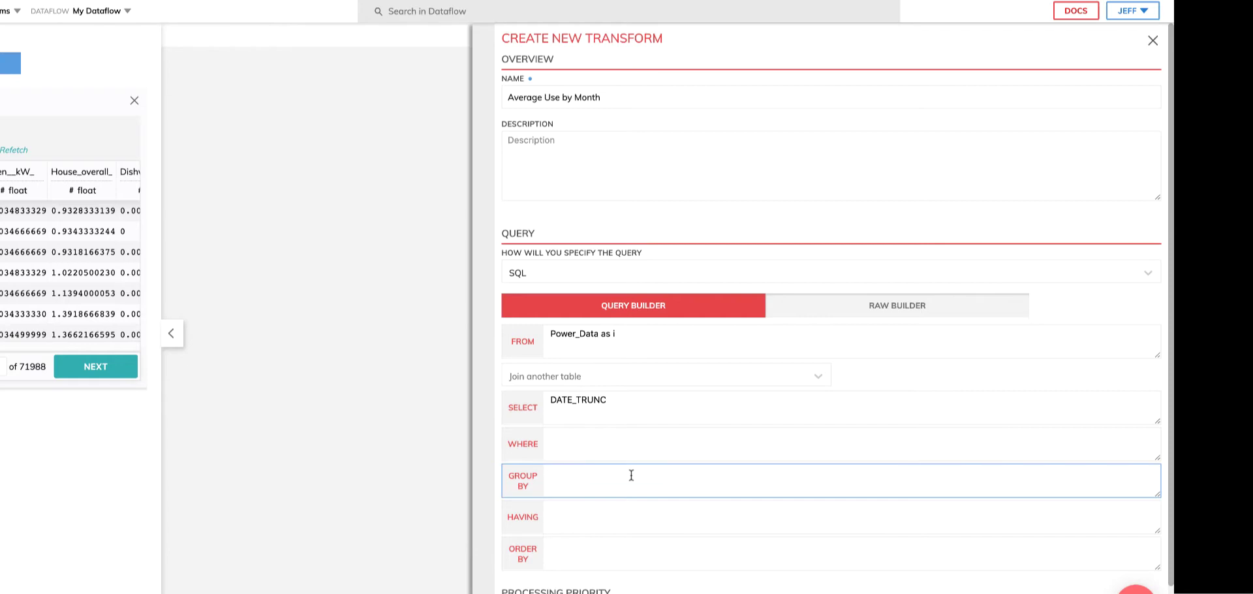
type("('MO")
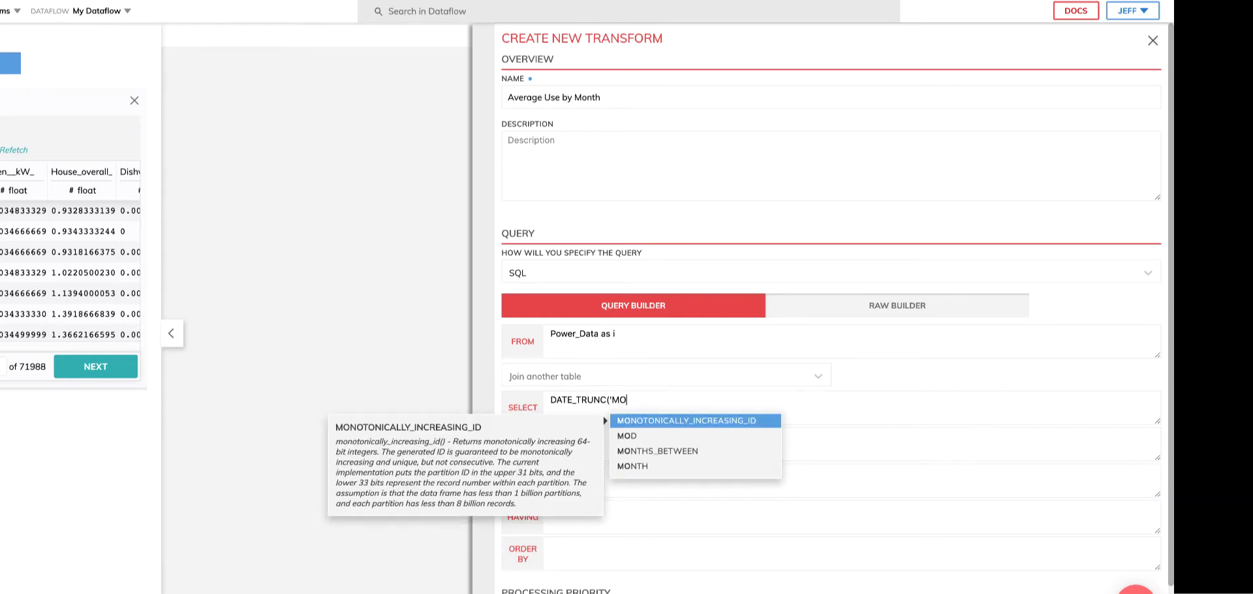
left_click(632, 466)
type("'")
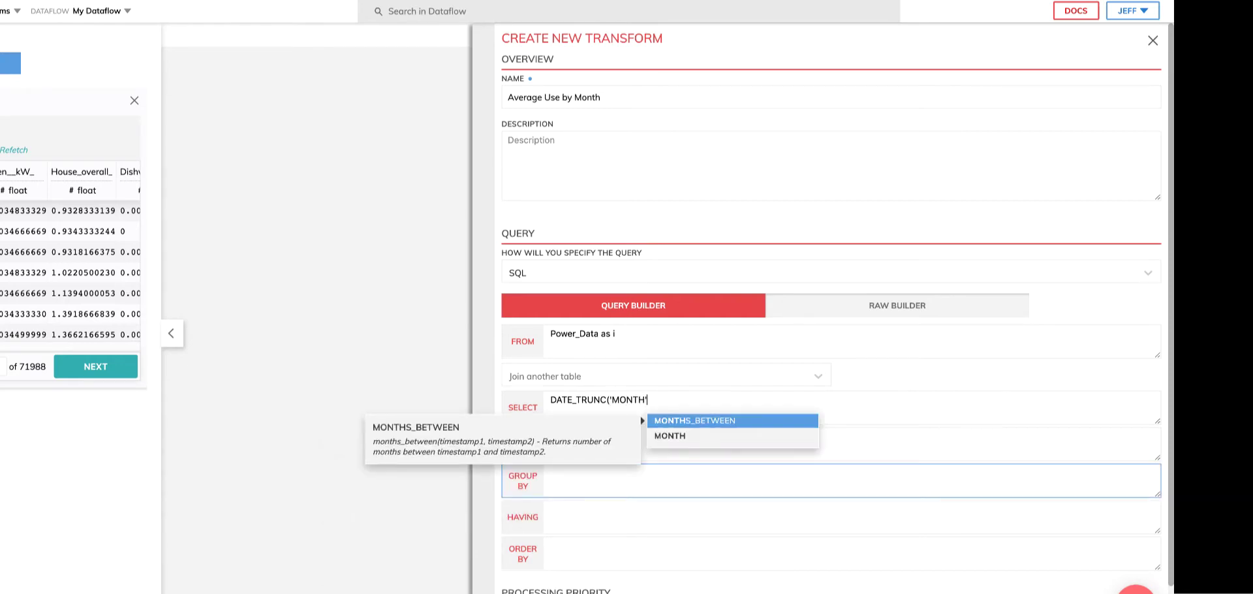
type(", i.date A")
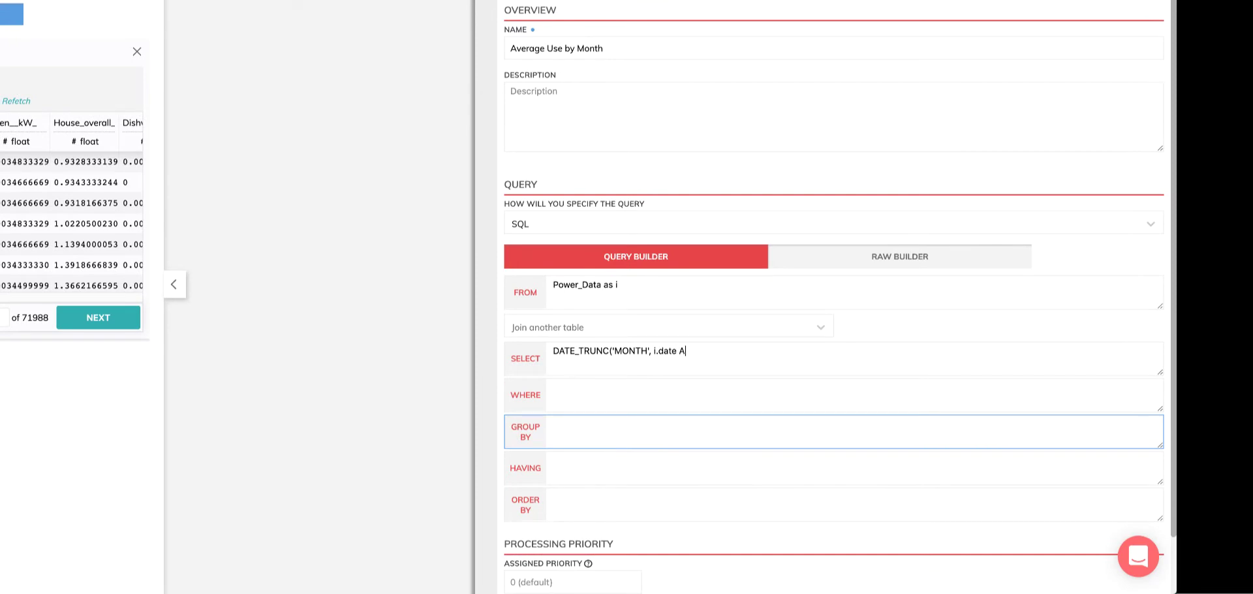
type("S Month, avg(i.u")
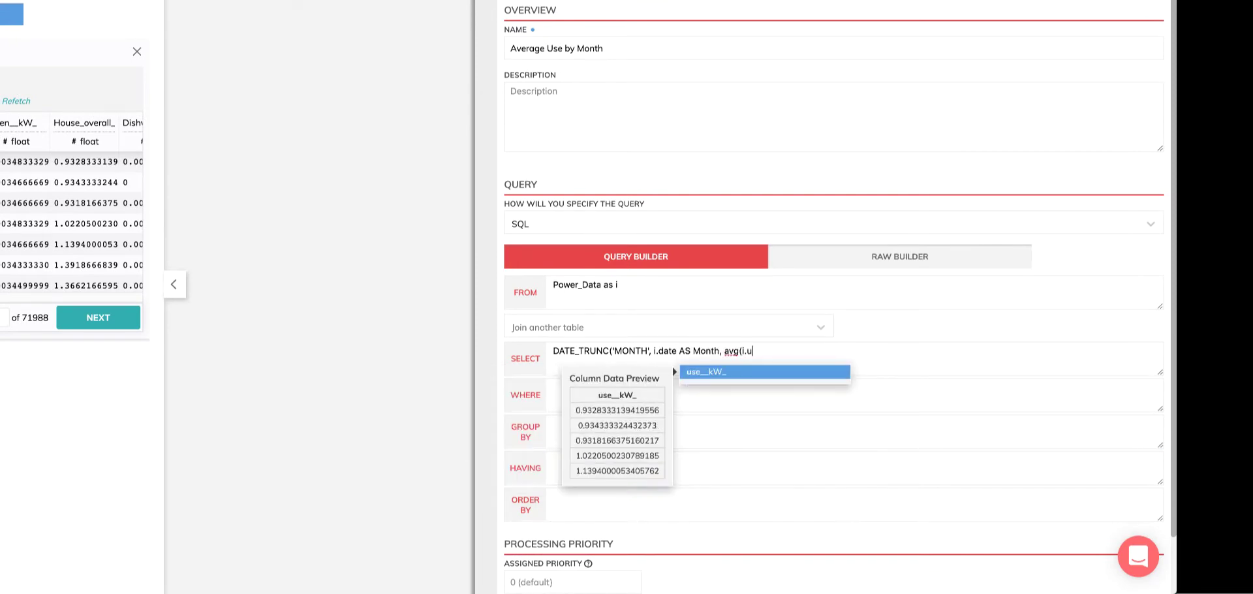
key("Tab")
type(") AS Avg_P")
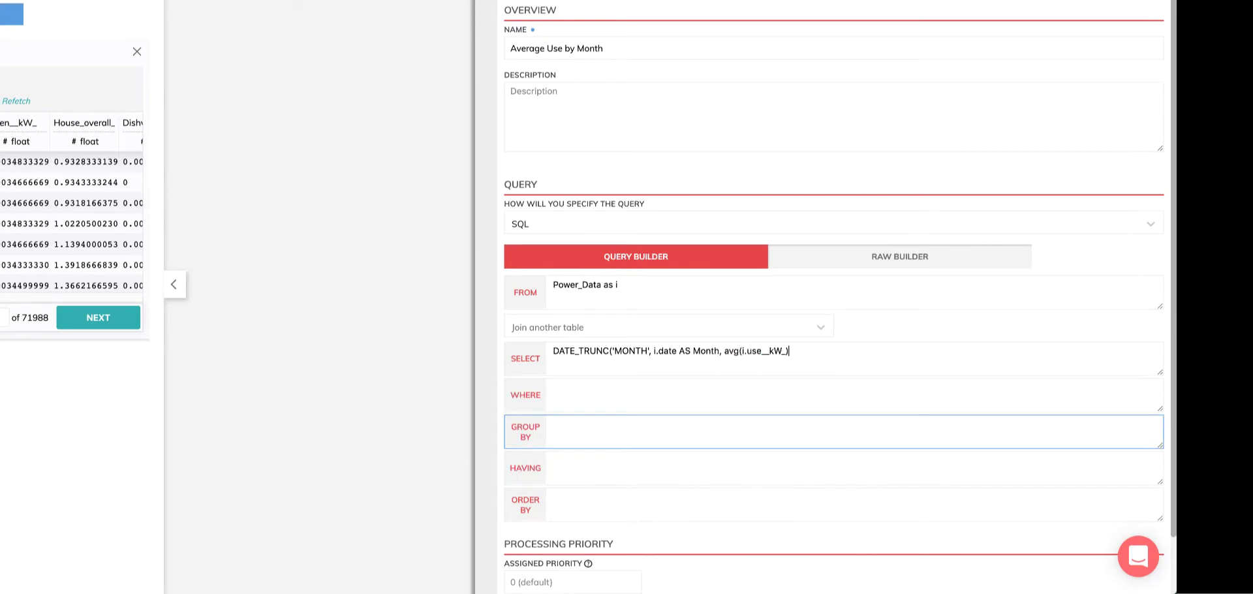
type("ower_UseMonth")
Order the results by Avg_Power_Use DESC
left_click(598, 457)
left_click(582, 498)
type("A")
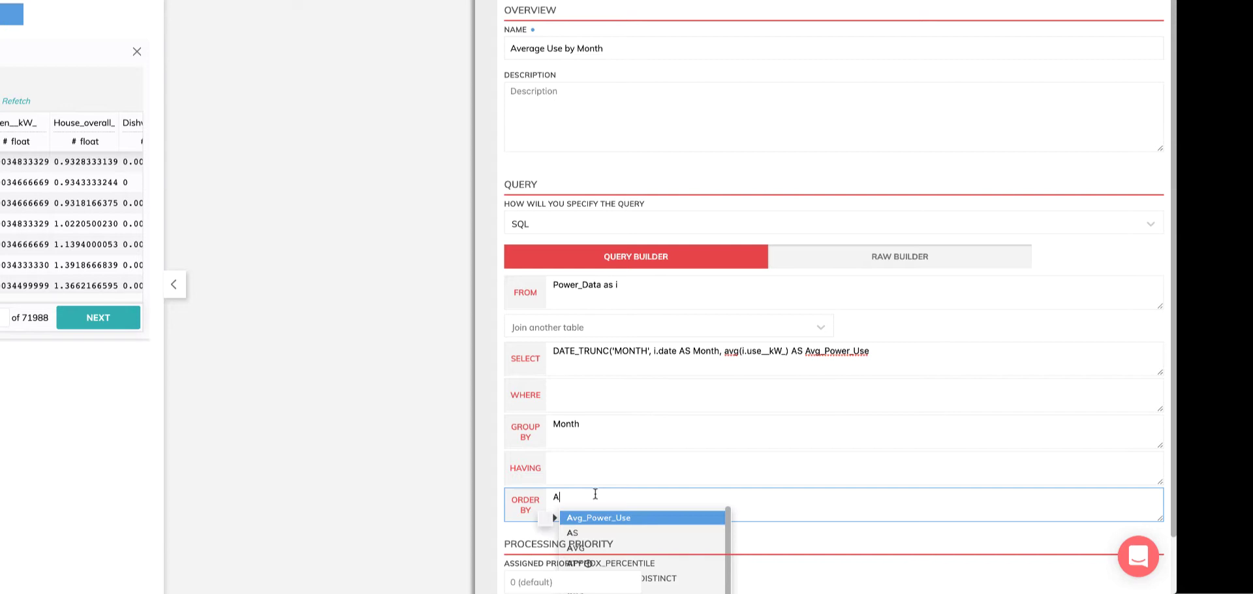
key("Tab")
type("DESC")
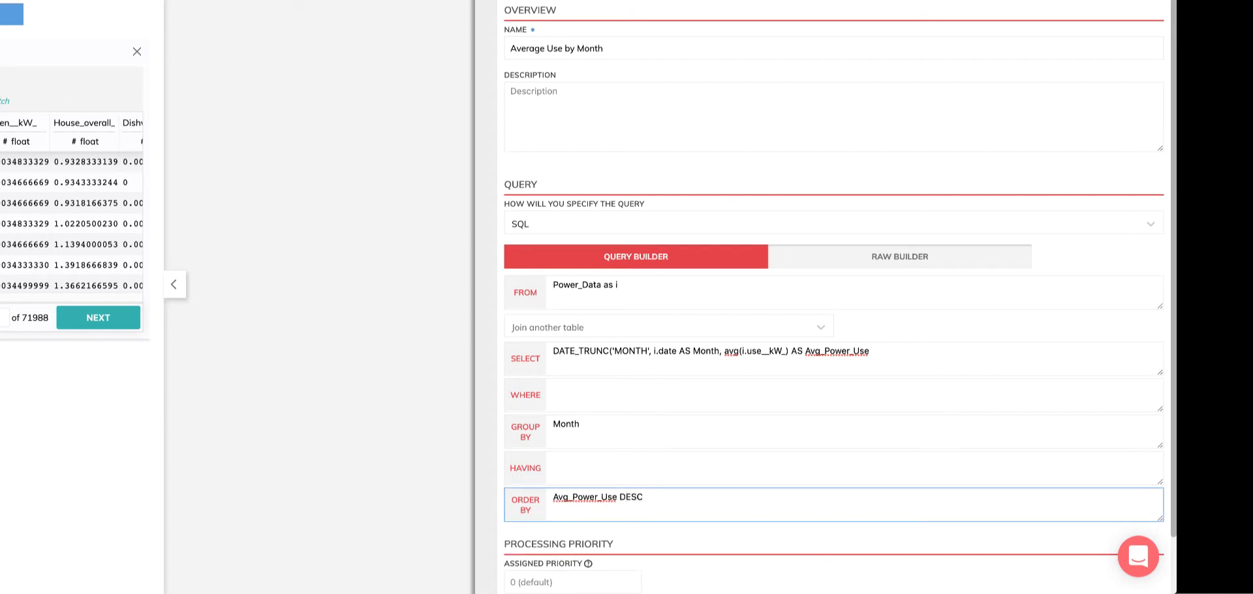
scroll(639, 499, "down", 1)
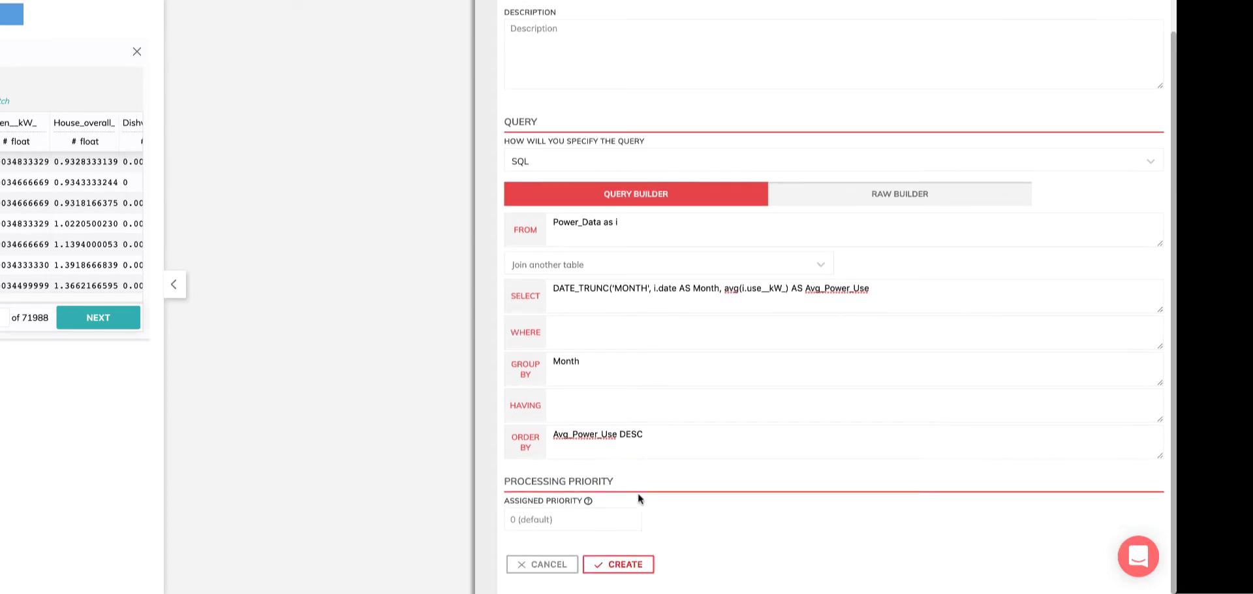
Add the missing closing parenthesis after i.date and create the transform
left_click(623, 565)
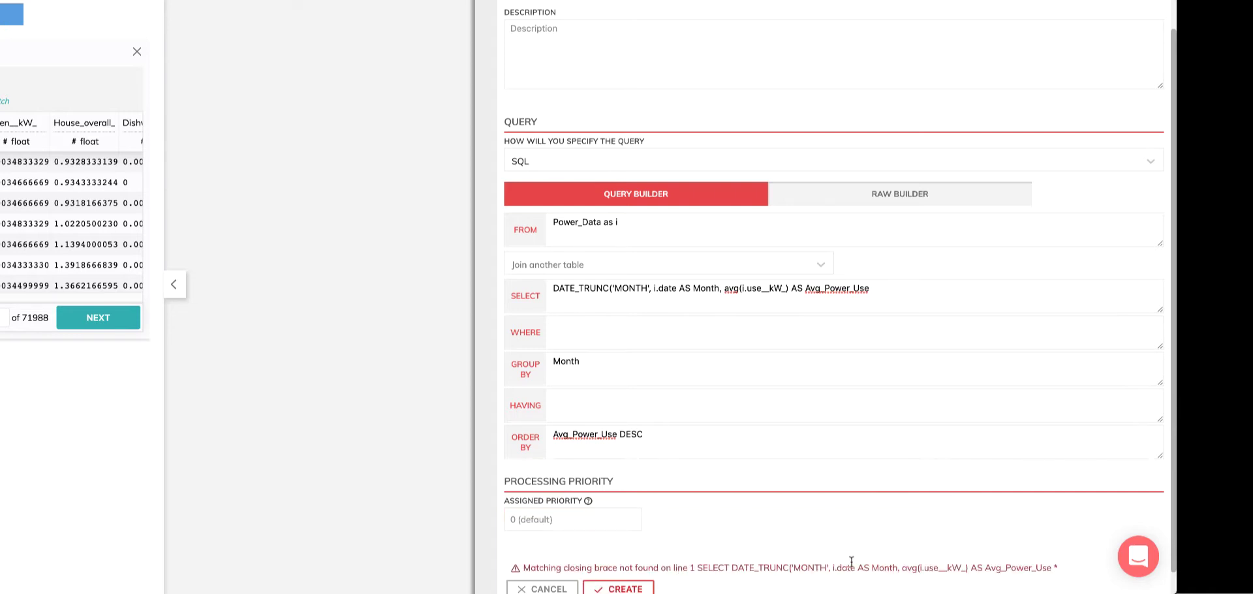
left_click(663, 288)
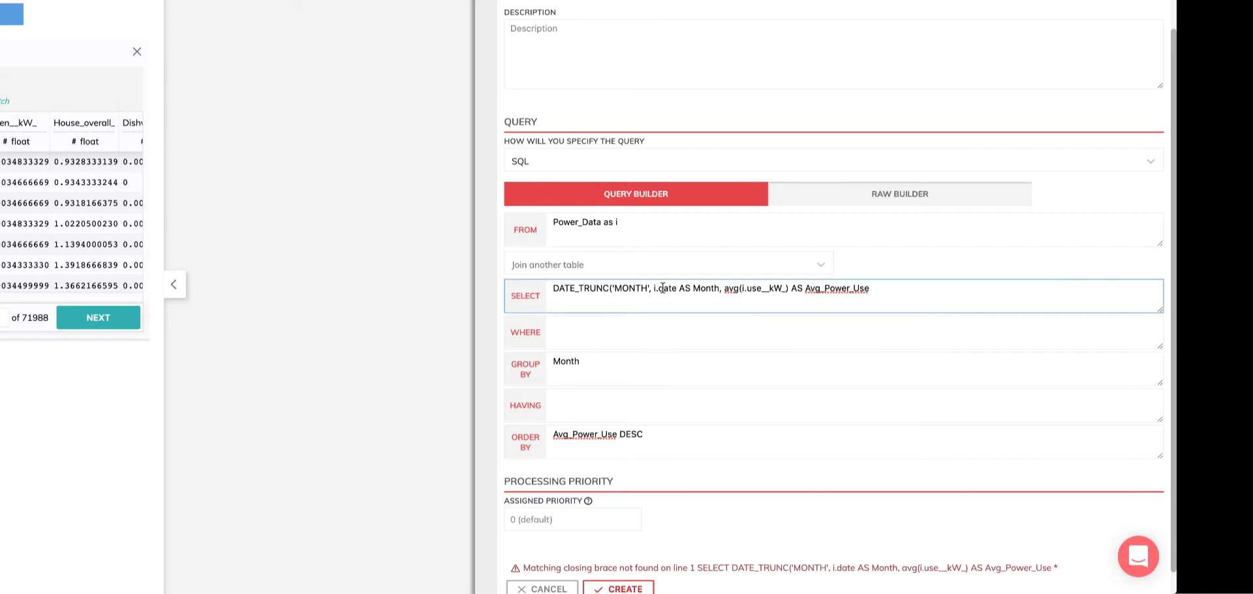
key("Right")
key("Right")
key("Right")
type(")")
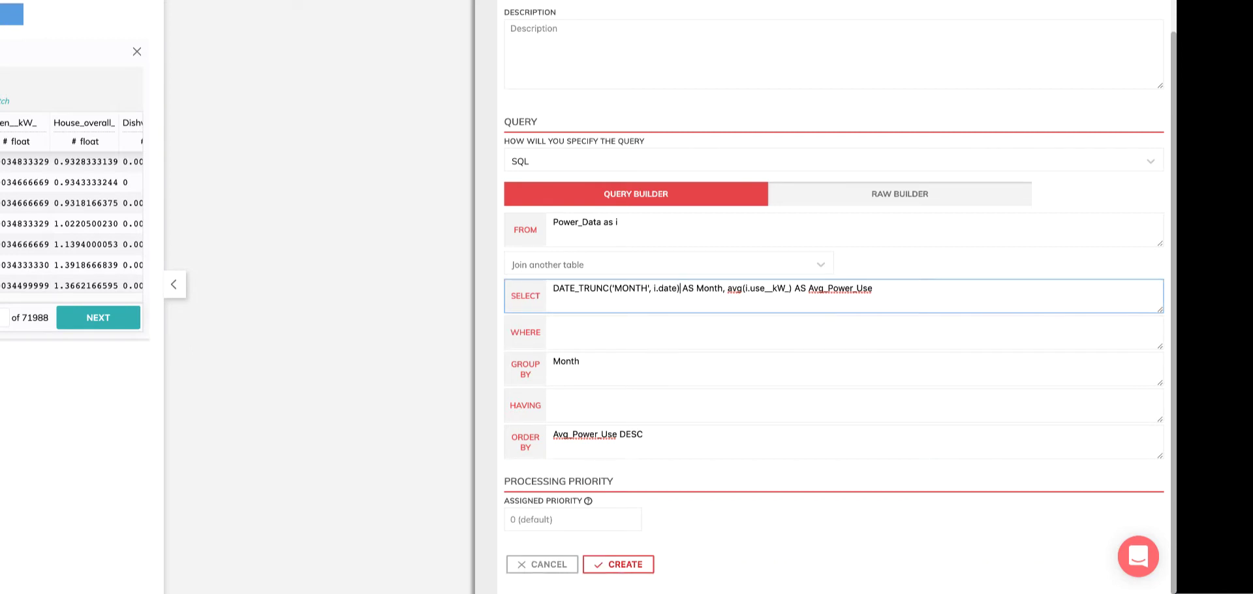
left_click(651, 353)
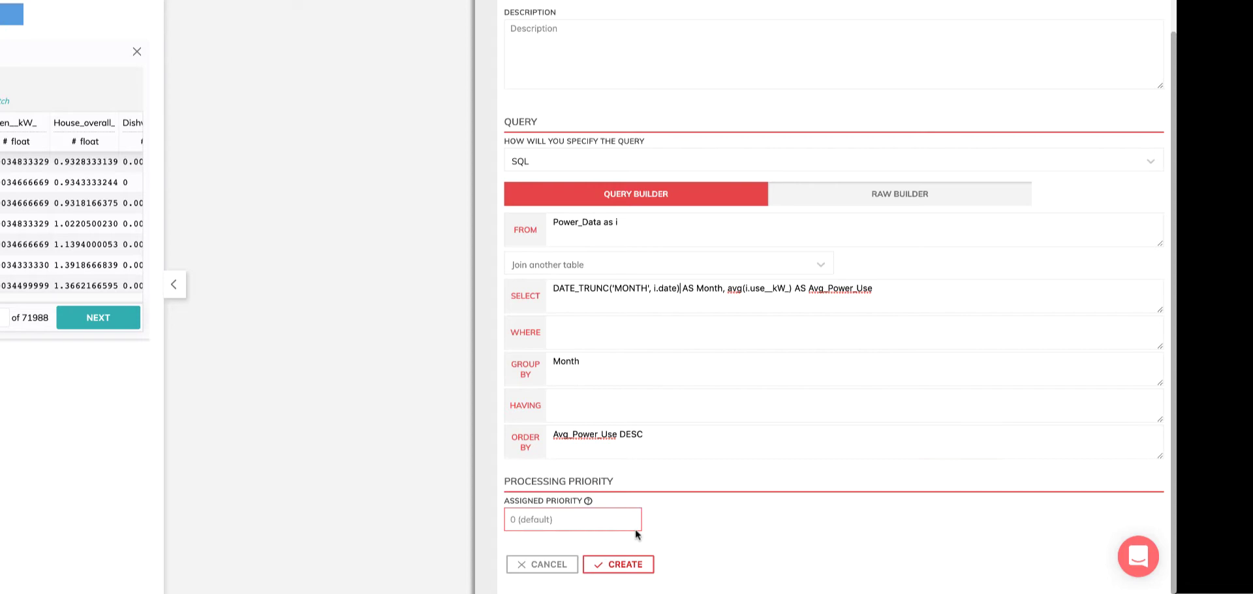
left_click(635, 565)
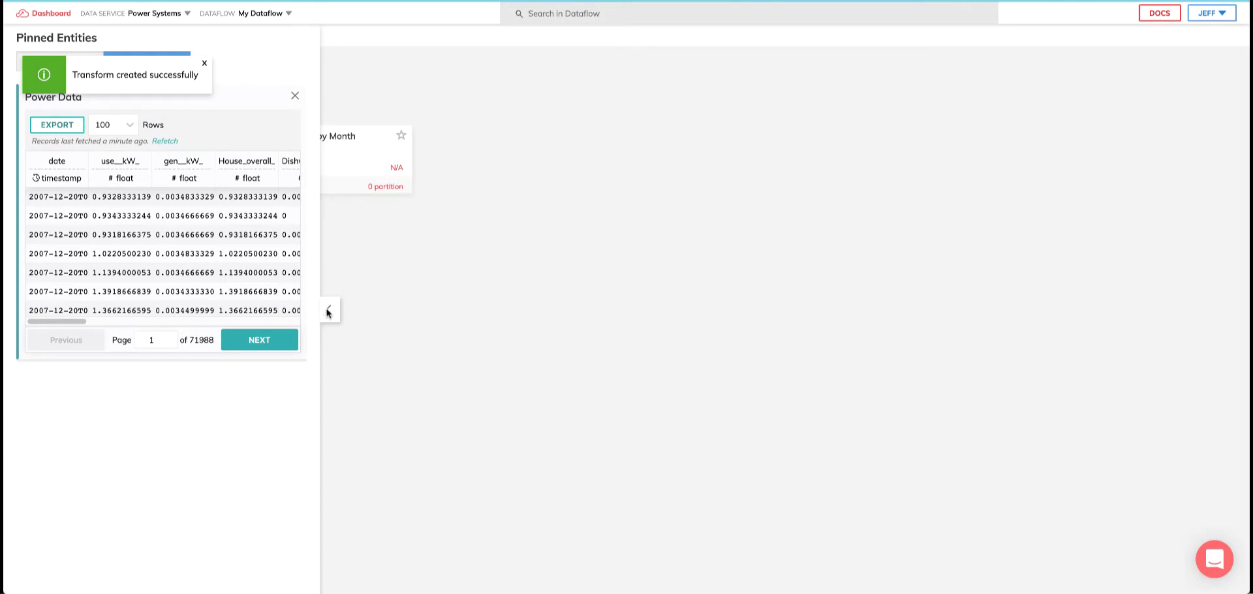
Collapse the pinned Power Data preview and view the transform's output records
left_click(326, 311)
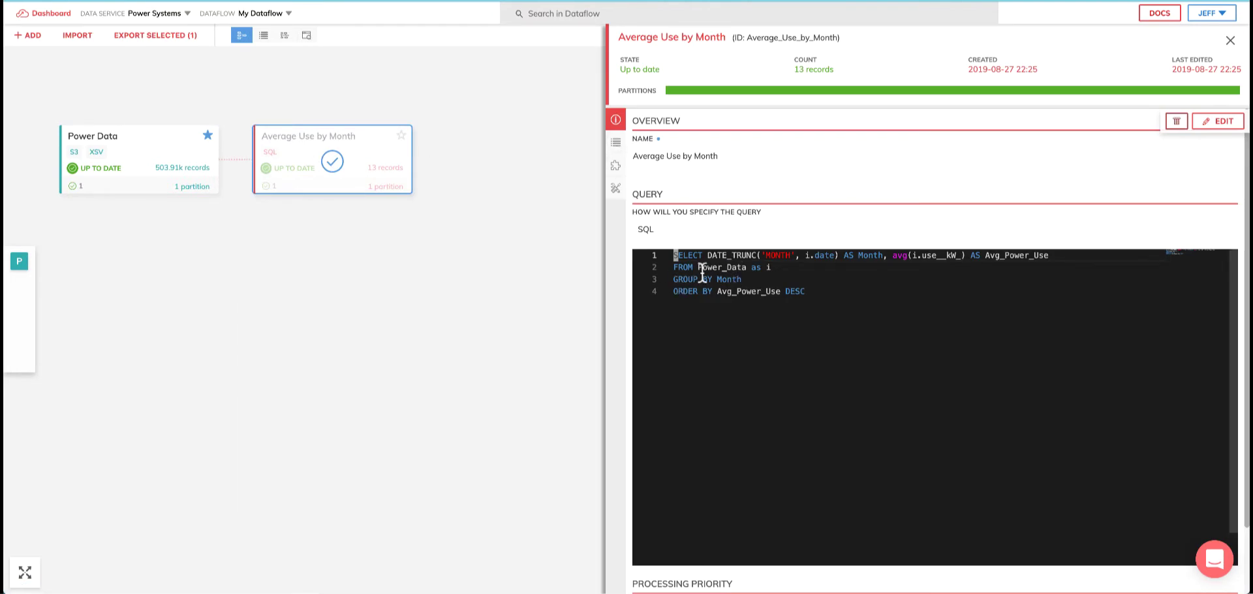
left_click(616, 144)
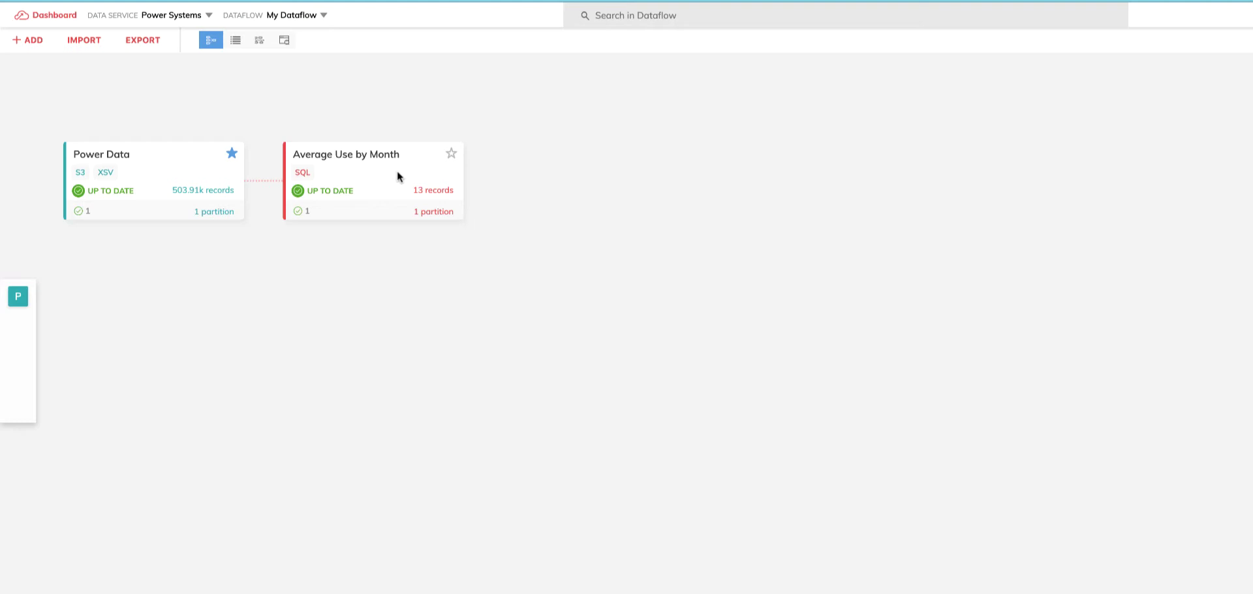
Start an Amazon S3 write connector named Power Usage Data, fed from Average_Use_by_Month
left_click(32, 41)
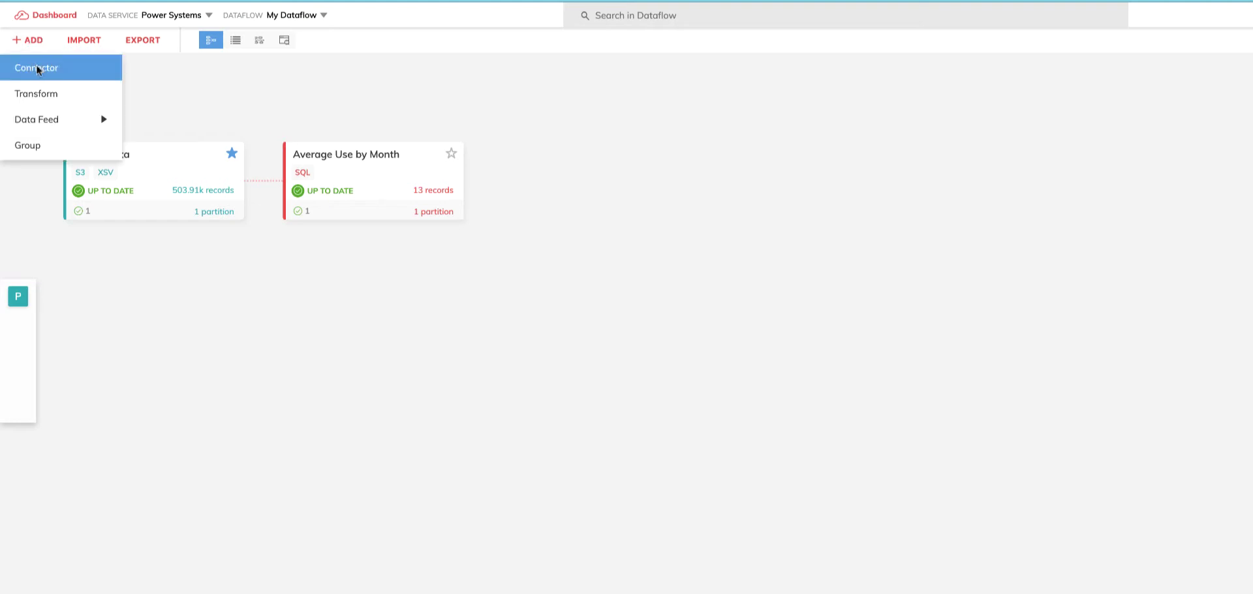
left_click(38, 68)
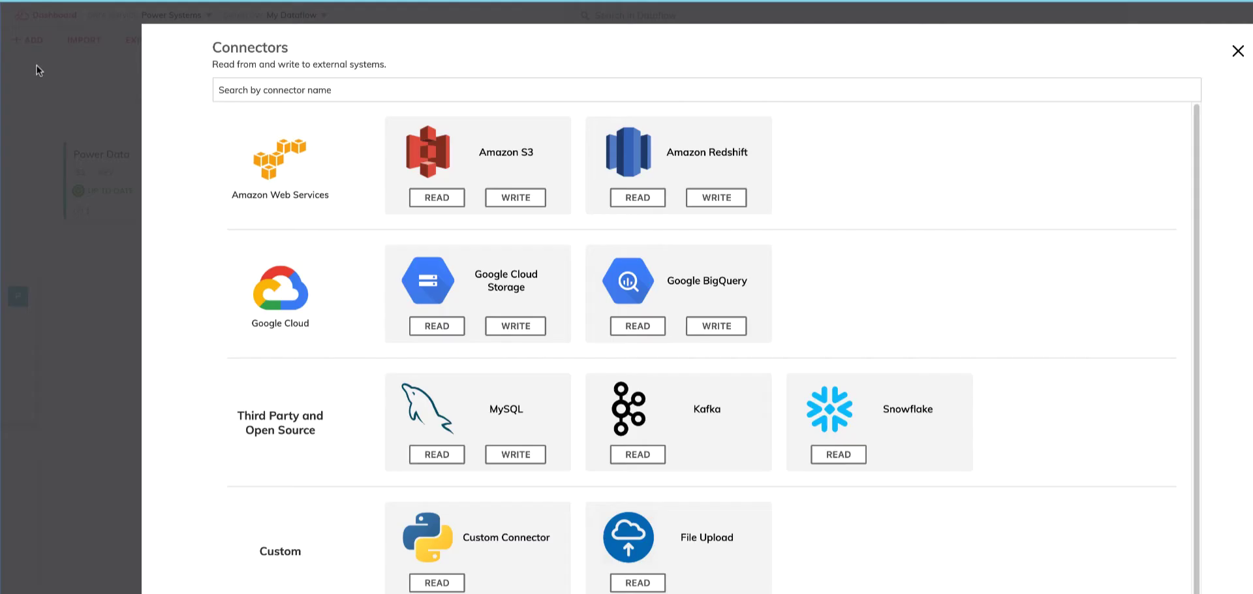
left_click(506, 198)
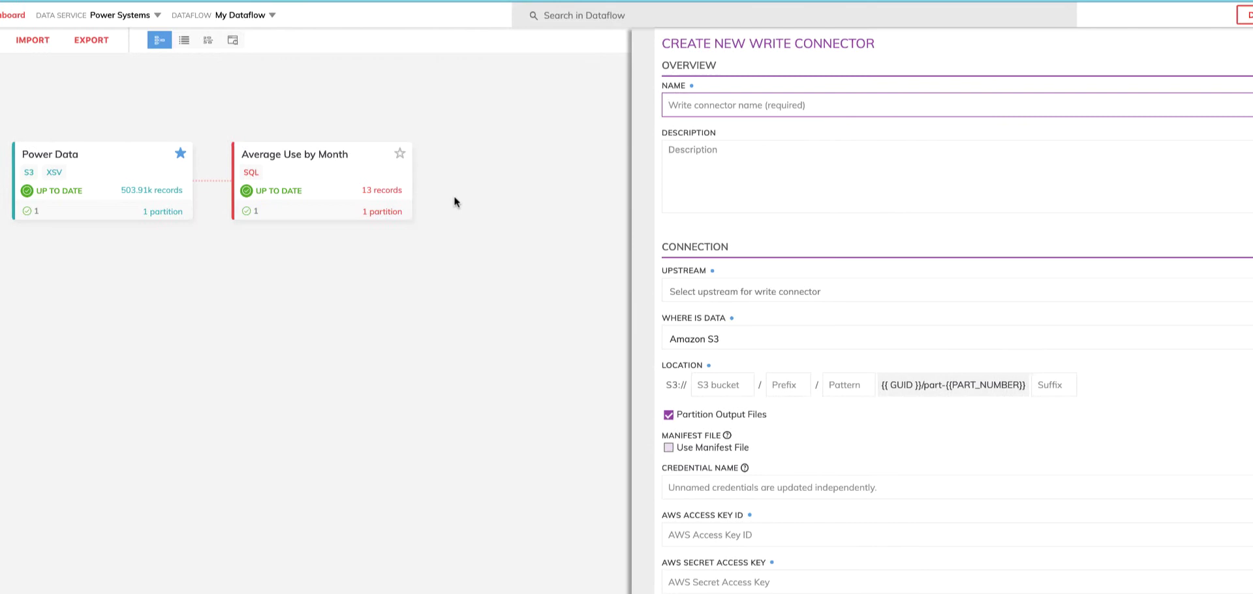
left_click(585, 105)
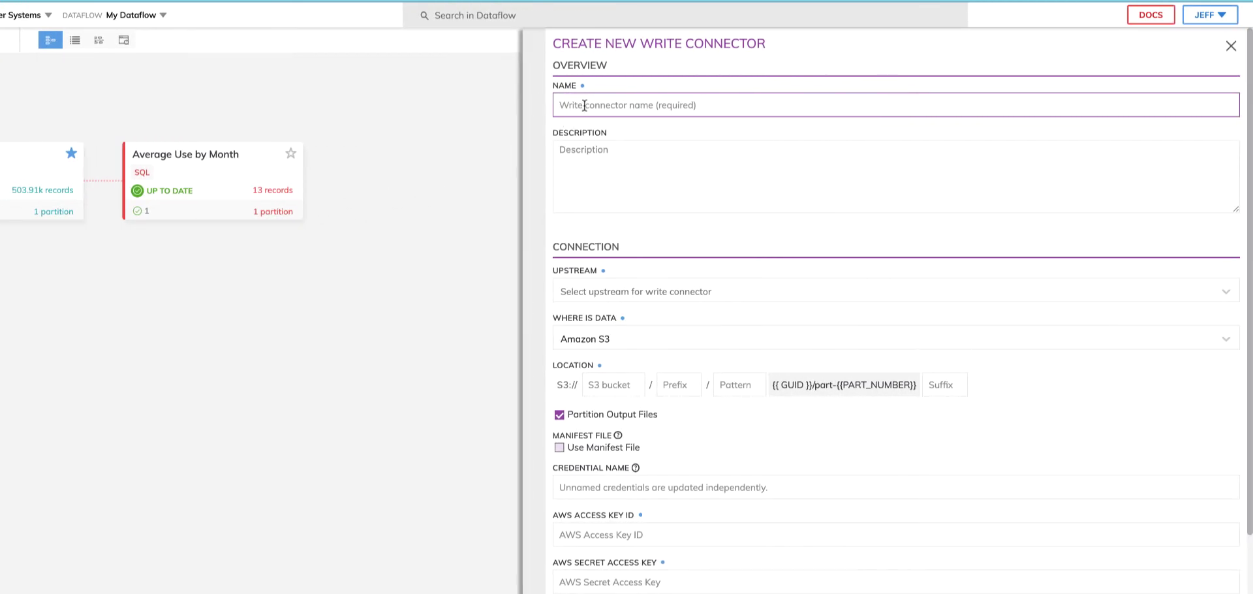
type("Po")
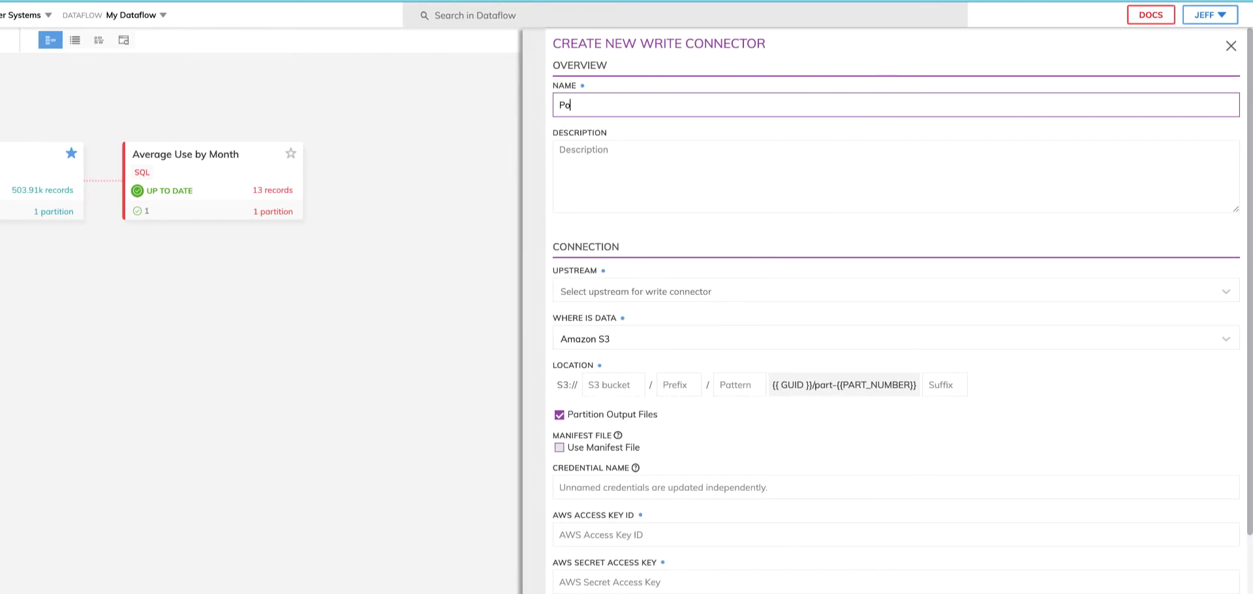
type("wer Usage Data")
left_click(591, 291)
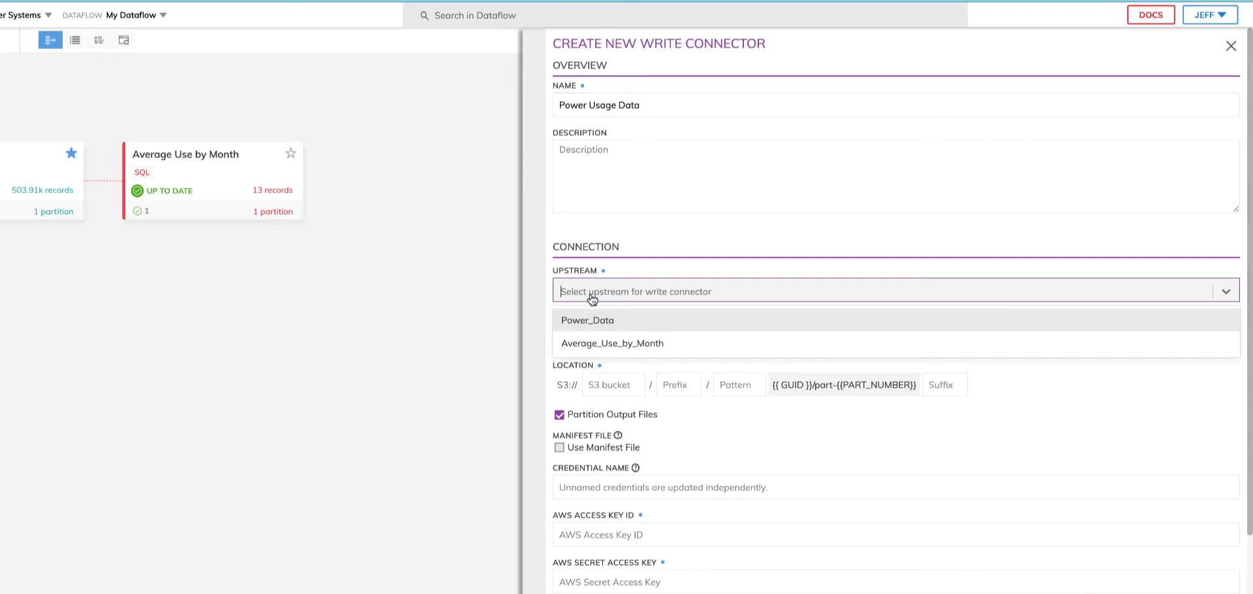
left_click(589, 344)
Paste the bucket, df2-iot/powersys prefix and Power_usage pattern, adding a .csv suffix
left_click(637, 384)
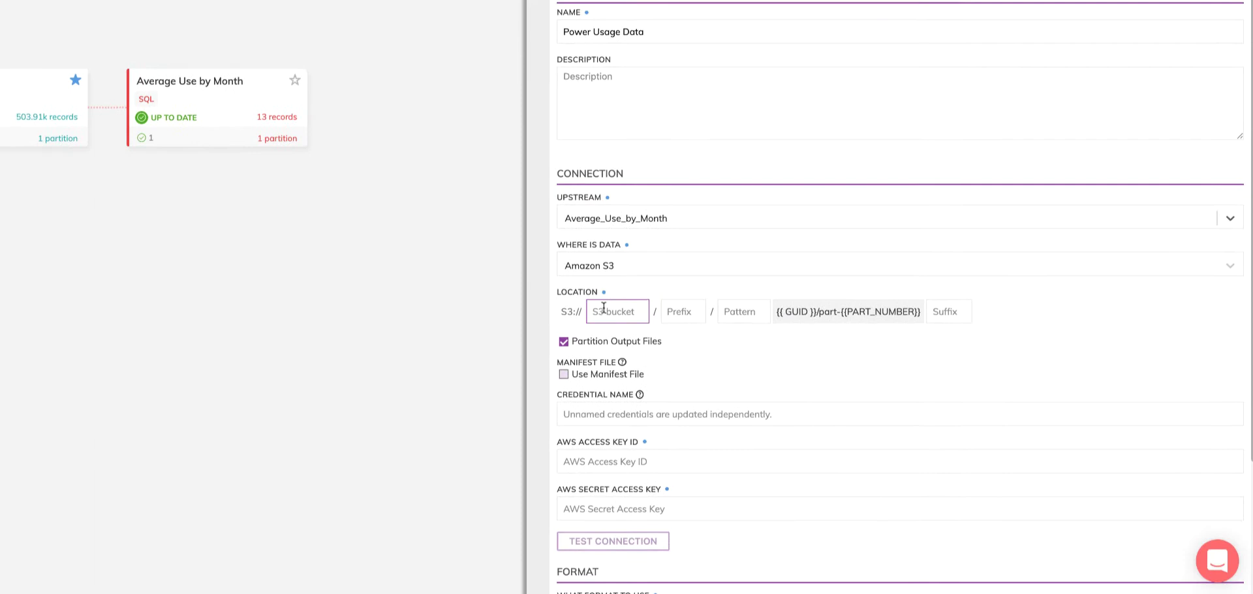
type("ascend-io-sample-data-read")
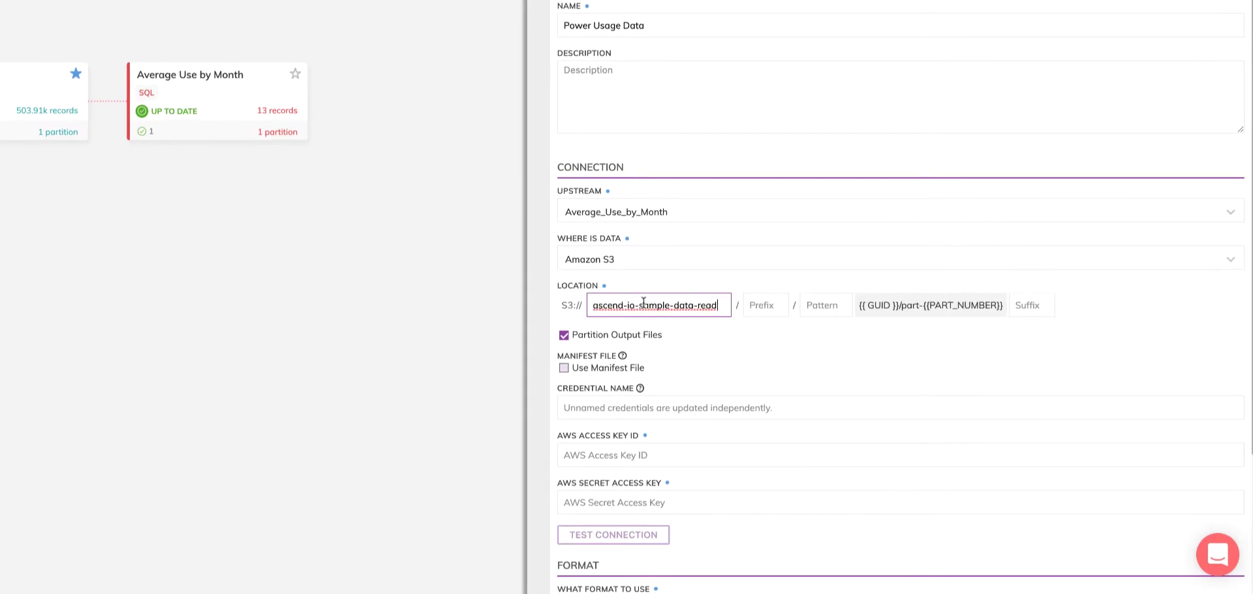
left_click(782, 305)
type("df2-iot/powersys")
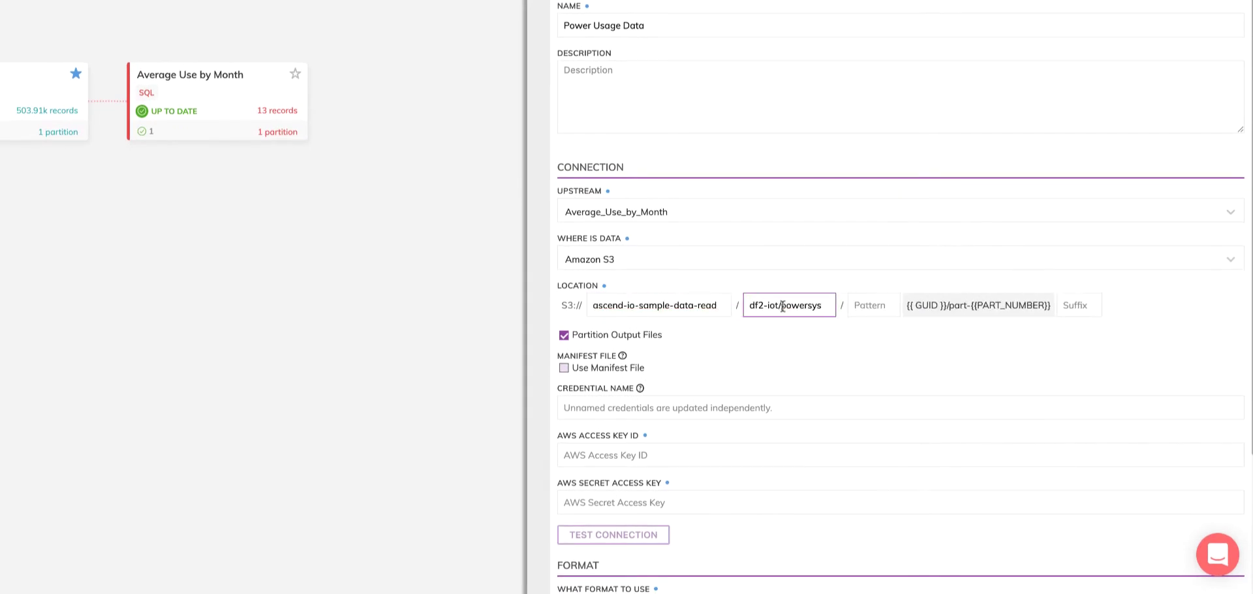
left_click(894, 305)
type("Power_usage")
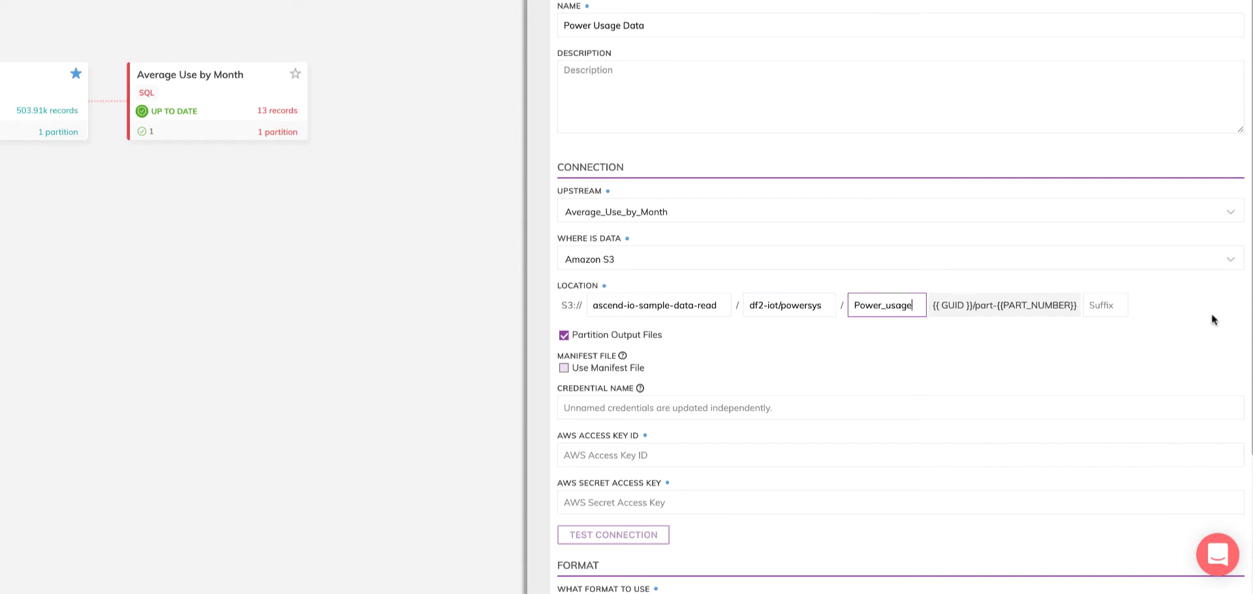
left_click(1119, 307)
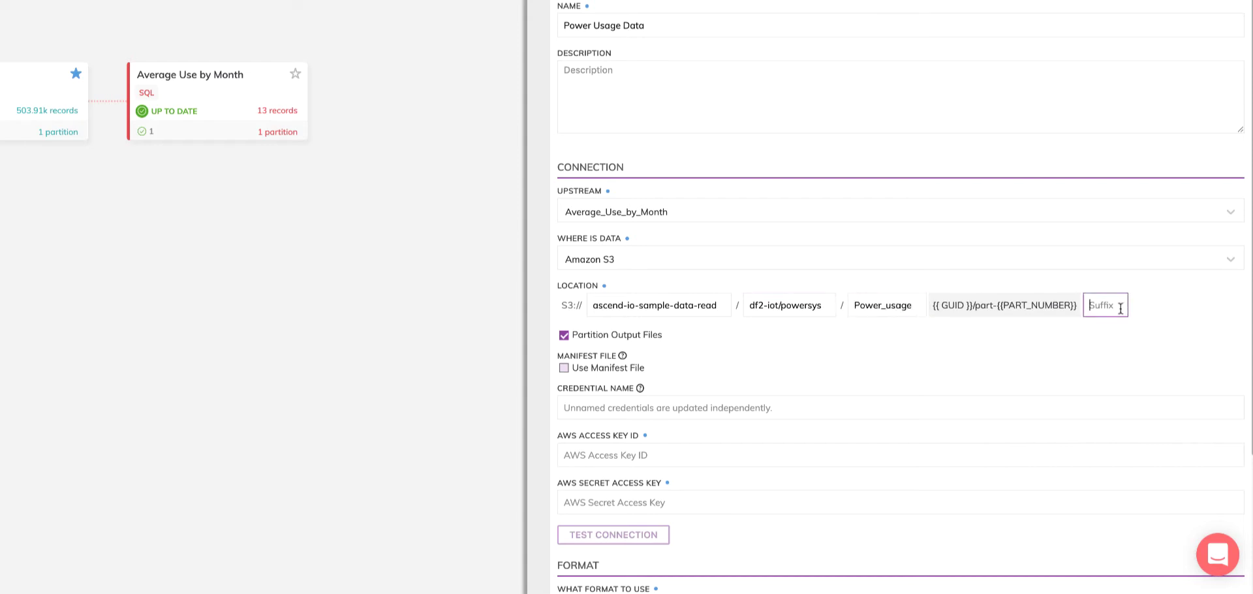
type(".csv")
Turn off partitioned output files, attach the My Creds credentials, and test the connection
left_click(564, 335)
left_click(584, 408)
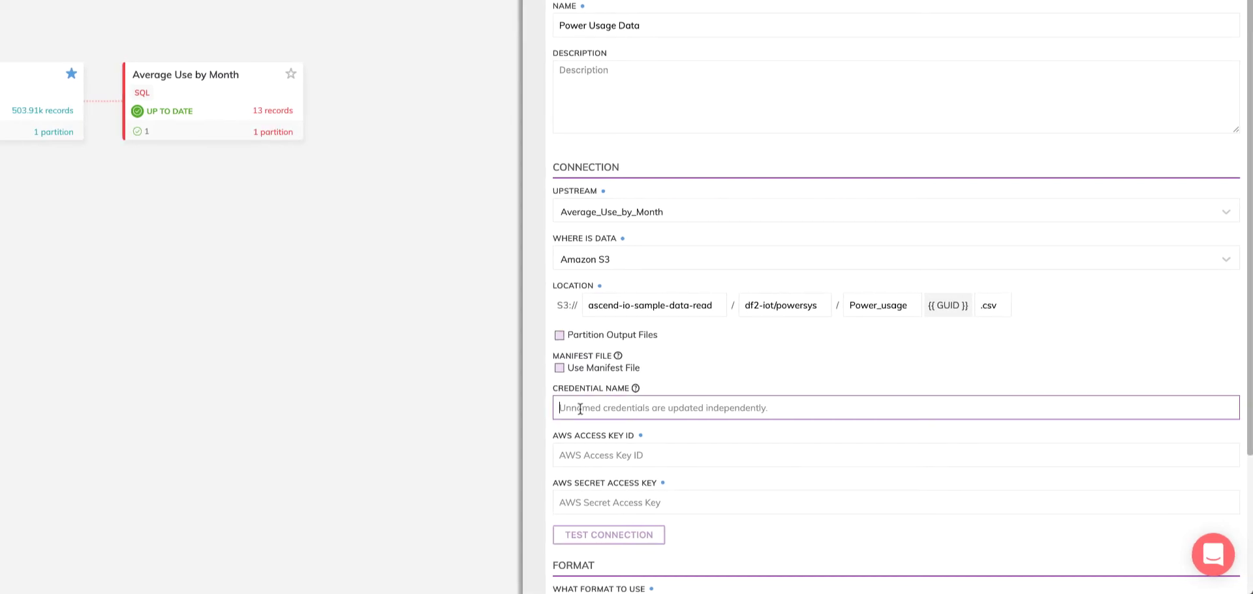
type("My Creds")
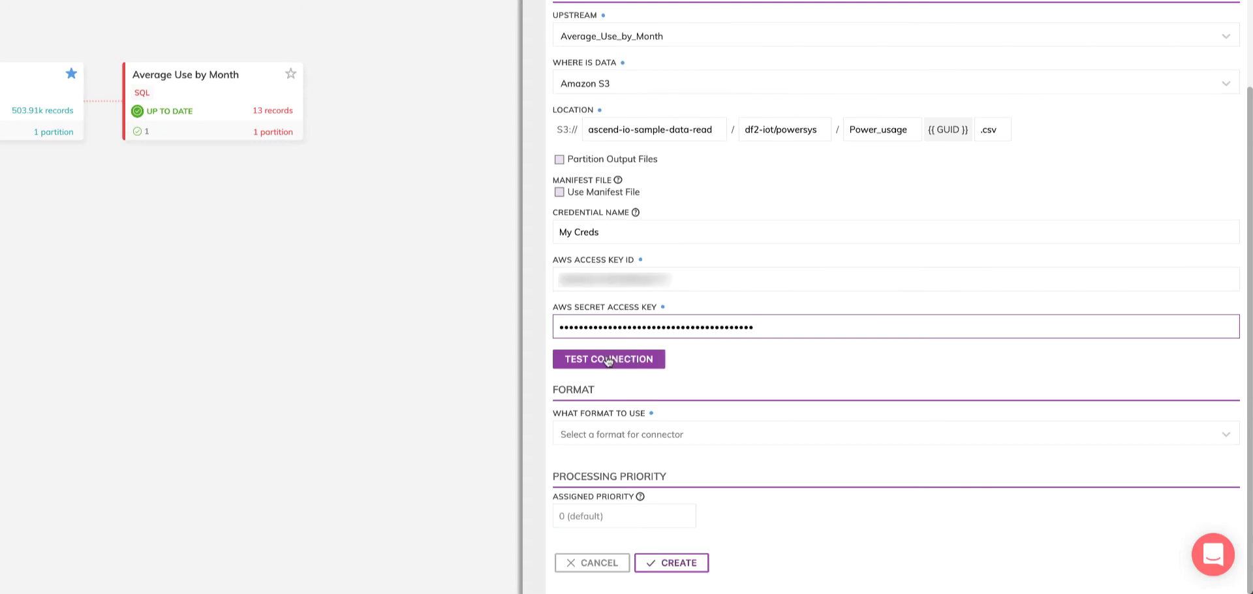
left_click(606, 360)
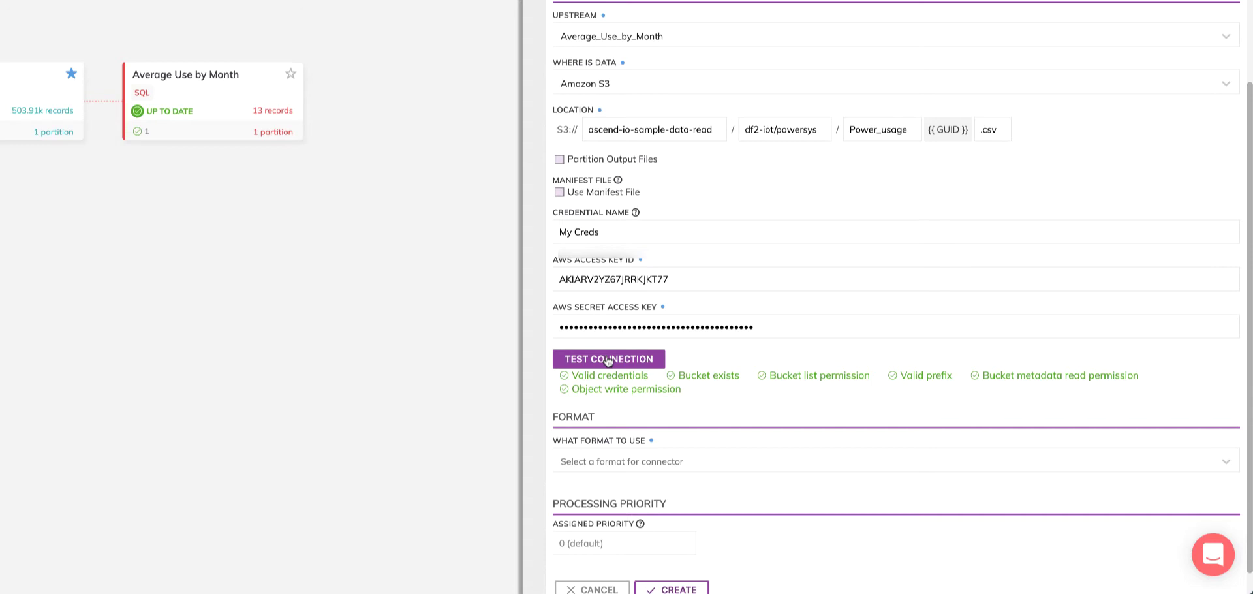
Write the output as XSV with a comma delimiter and CR+LF line endings
scroll(601, 440, "down", 1)
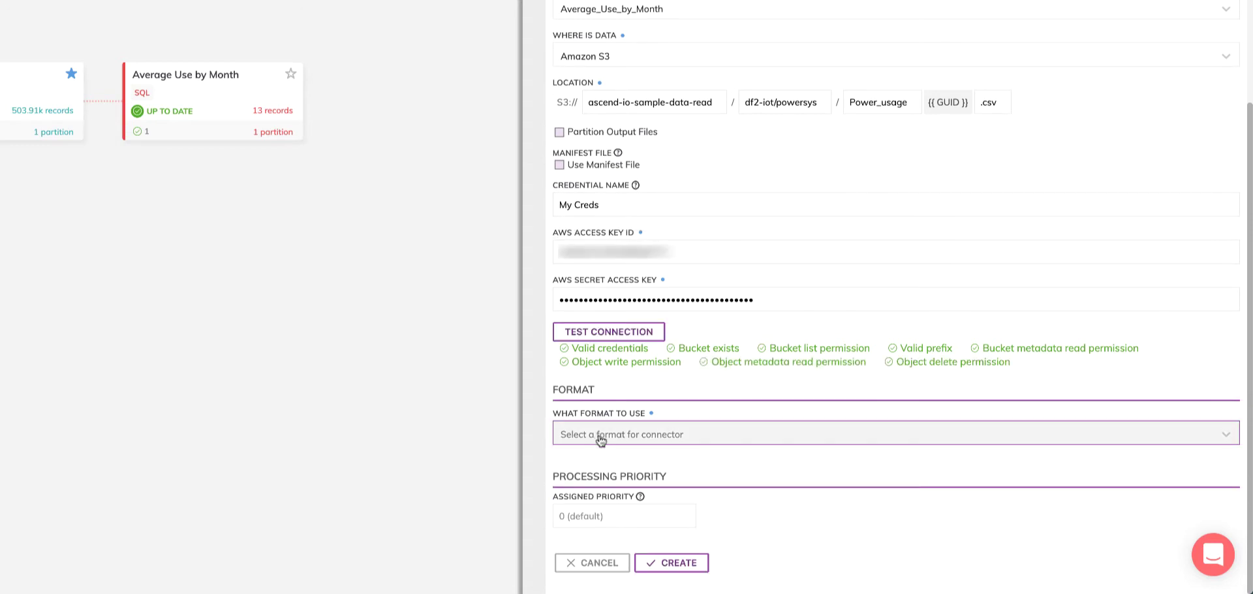
left_click(601, 441)
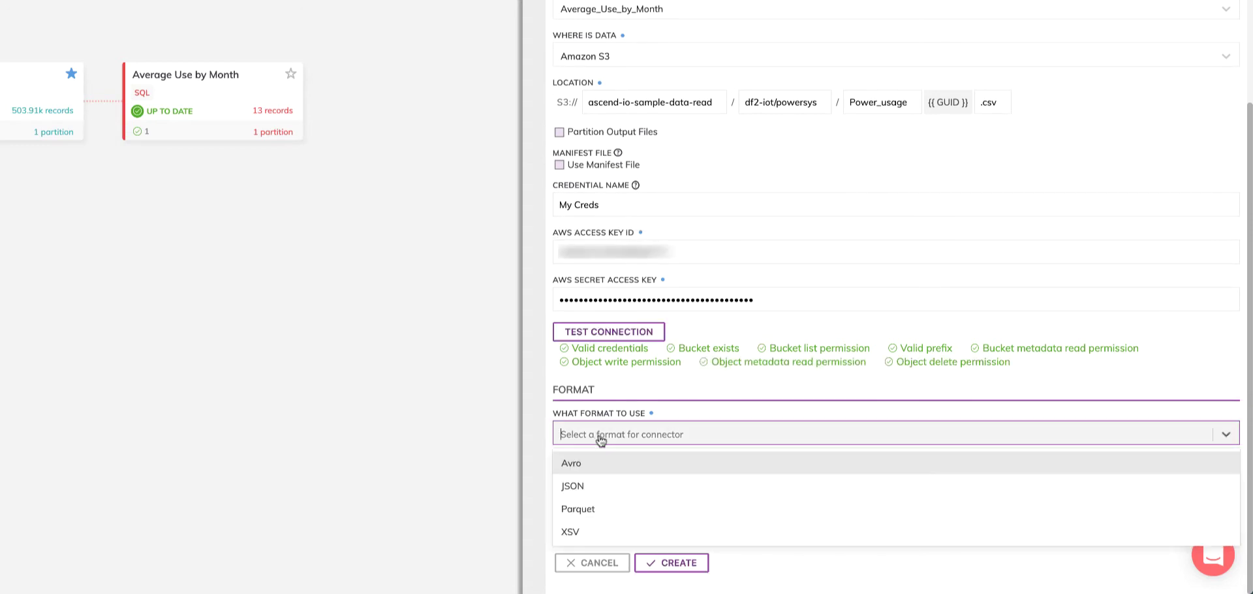
left_click(594, 533)
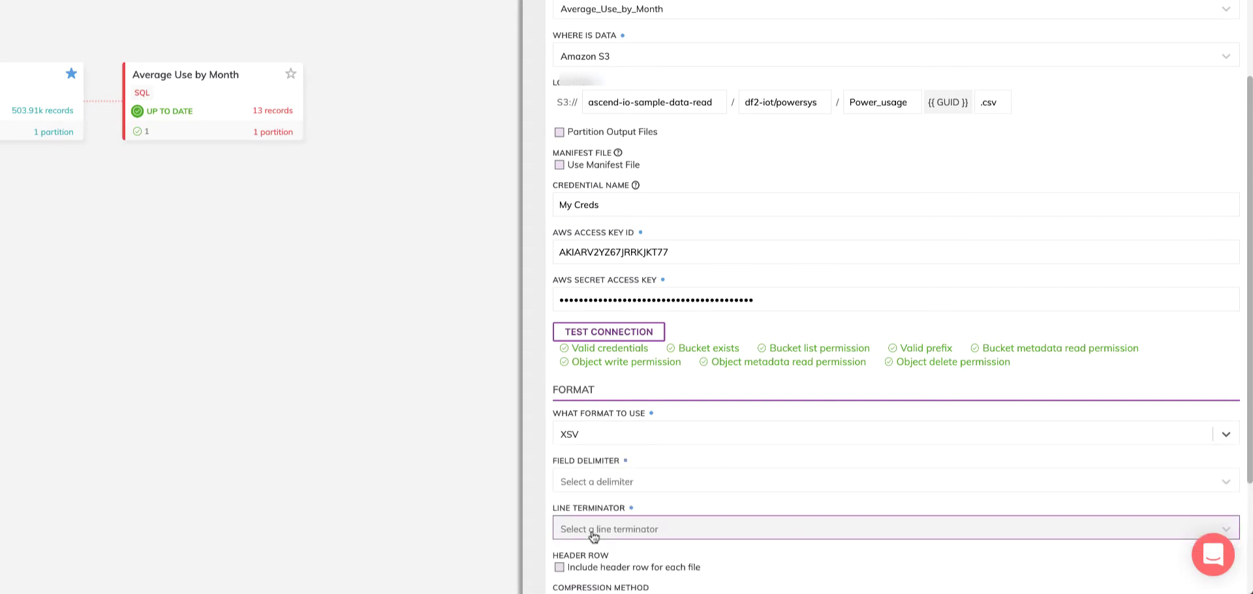
scroll(592, 531, "down", 3)
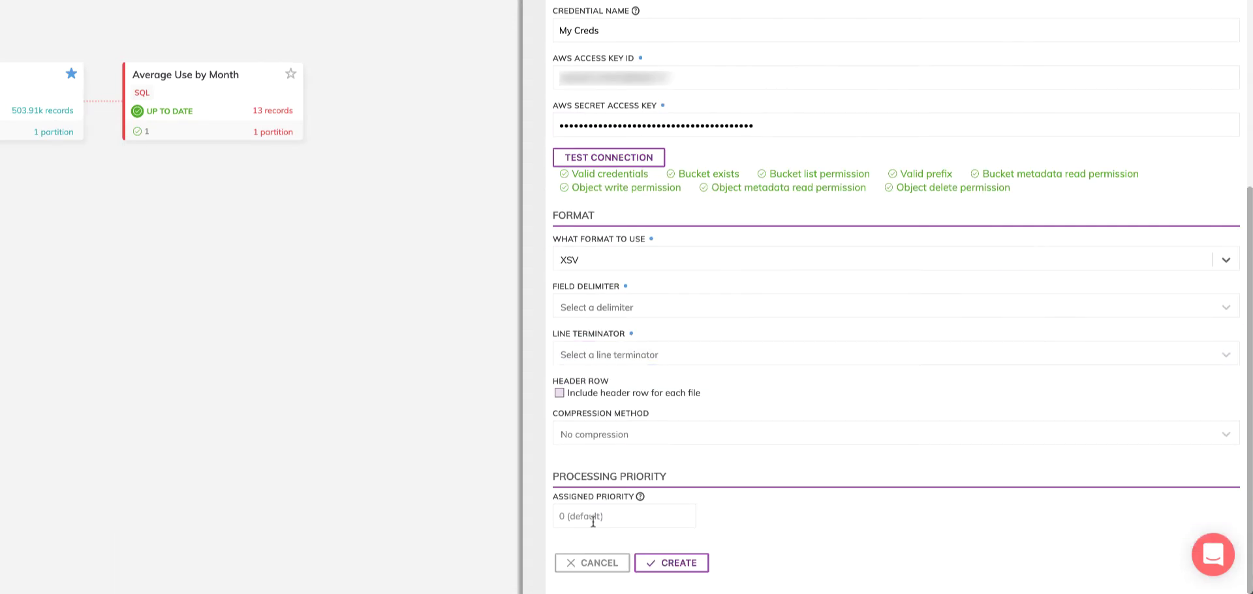
left_click(596, 308)
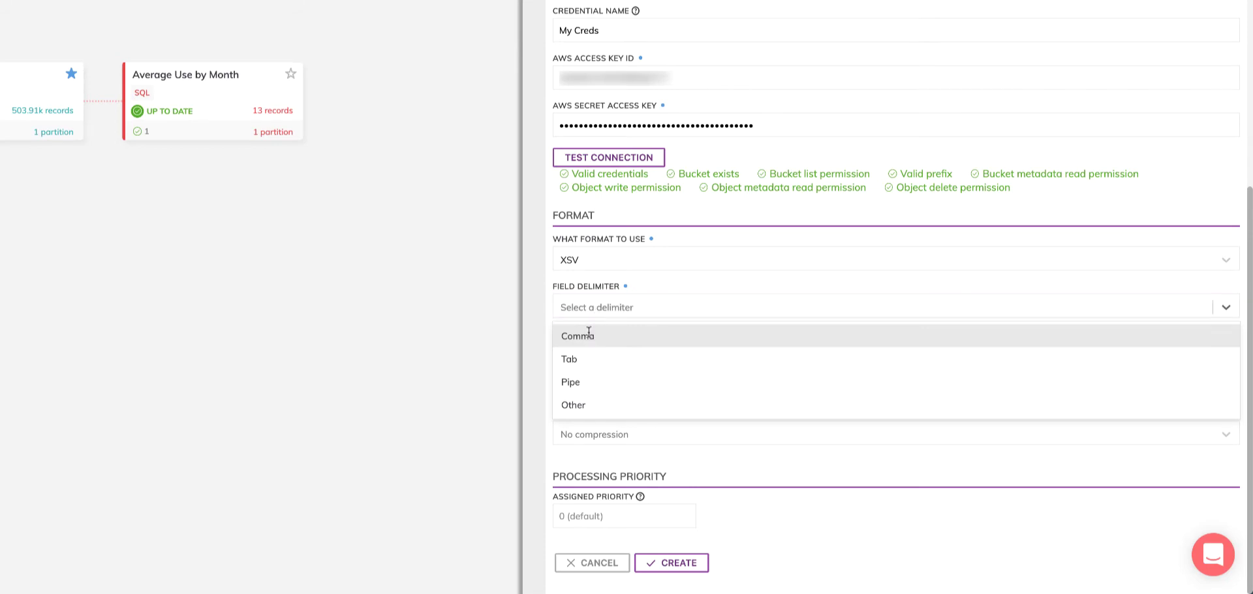
left_click(588, 334)
left_click(588, 355)
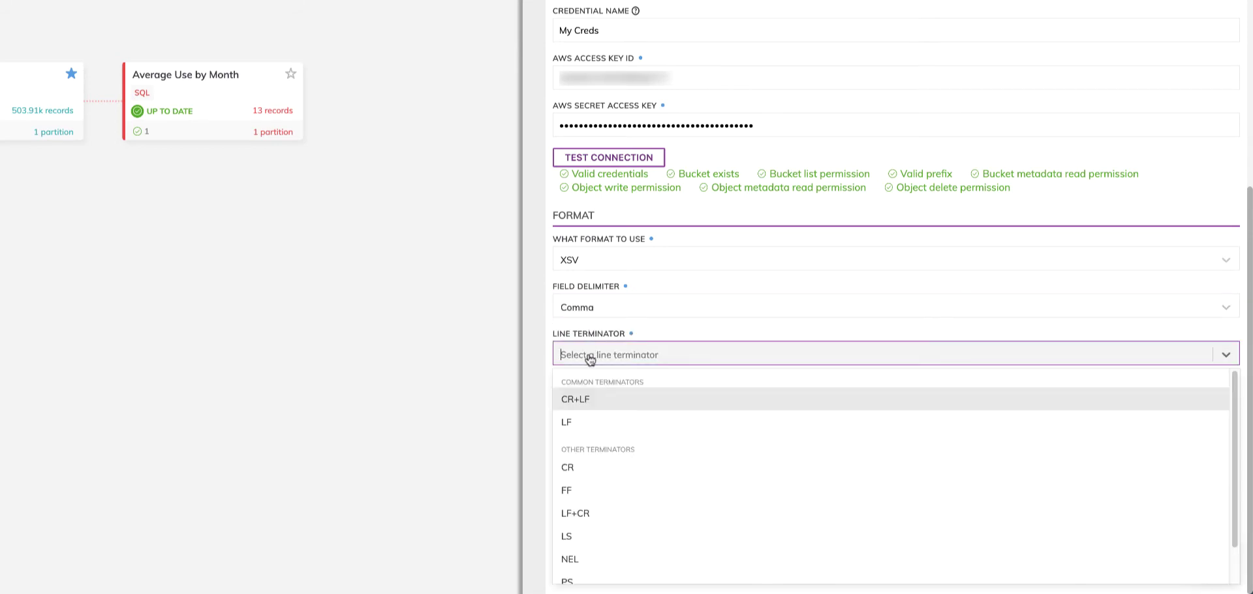
left_click(579, 399)
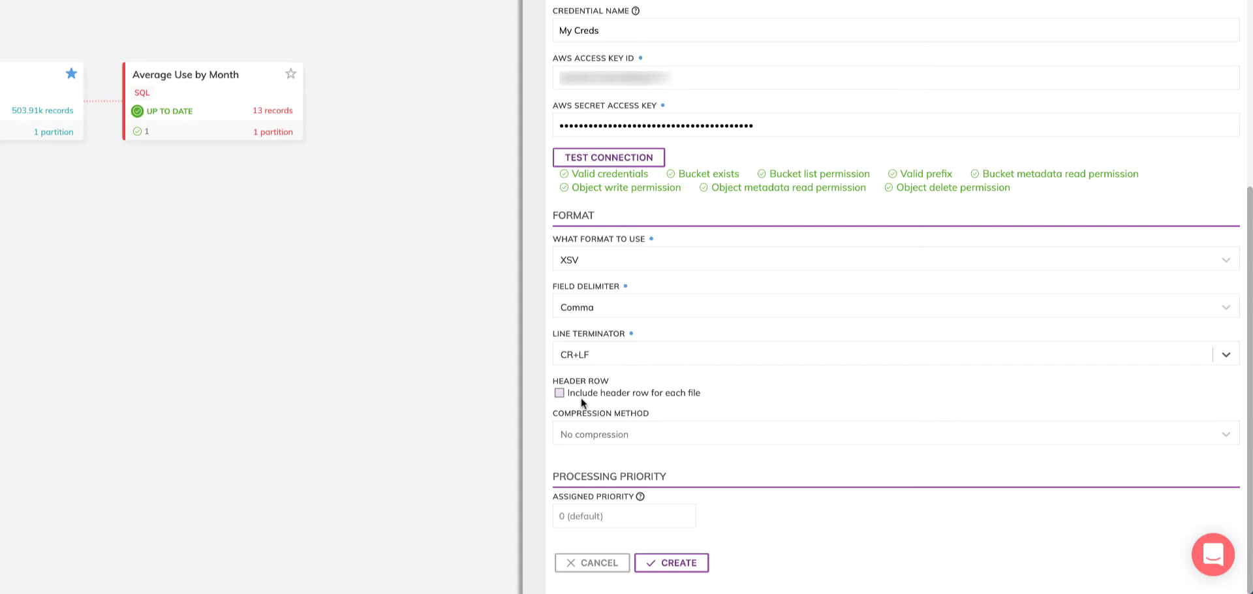
Include a header row, keep no compression, and create the Power Usage Data connector
left_click(561, 393)
left_click(578, 434)
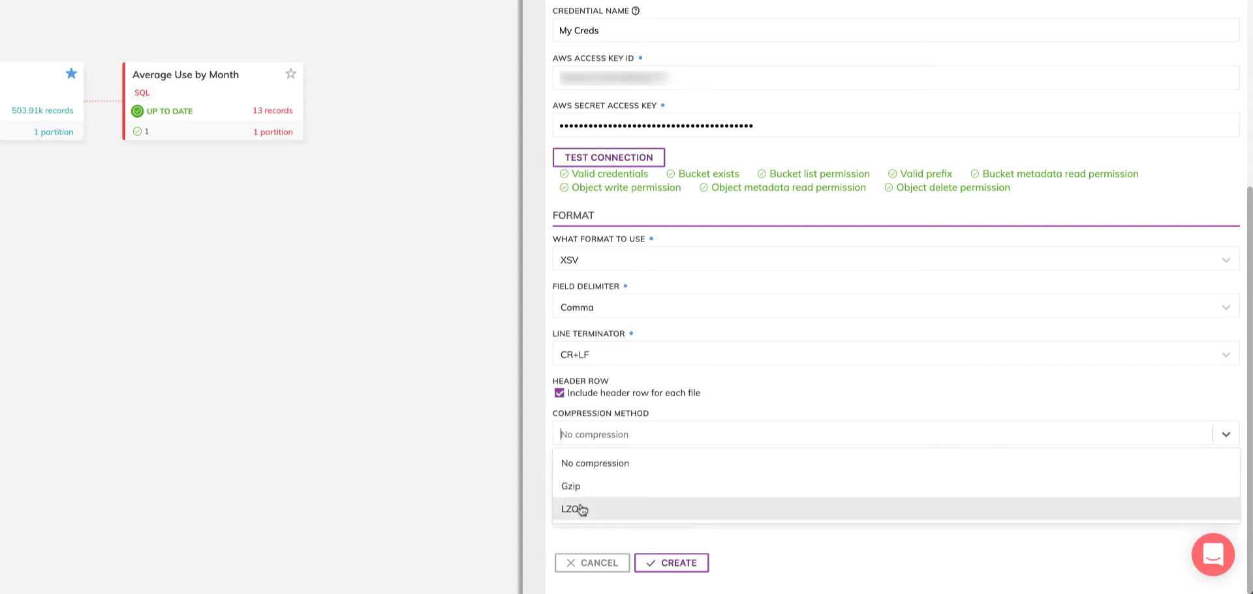
left_click(582, 463)
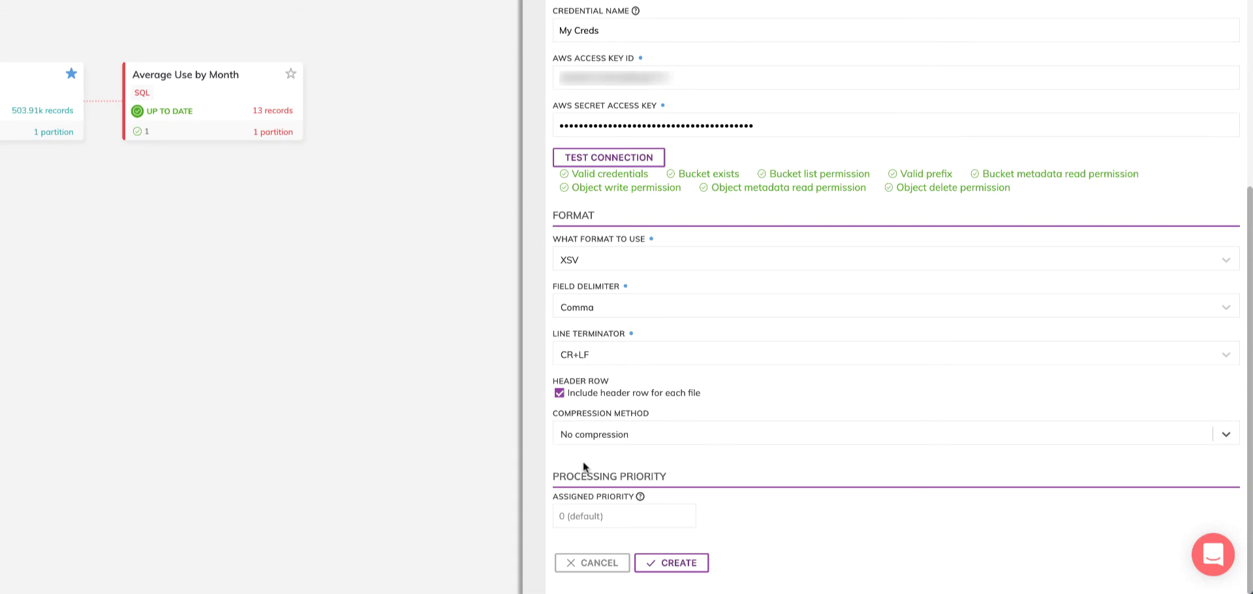
left_click(671, 564)
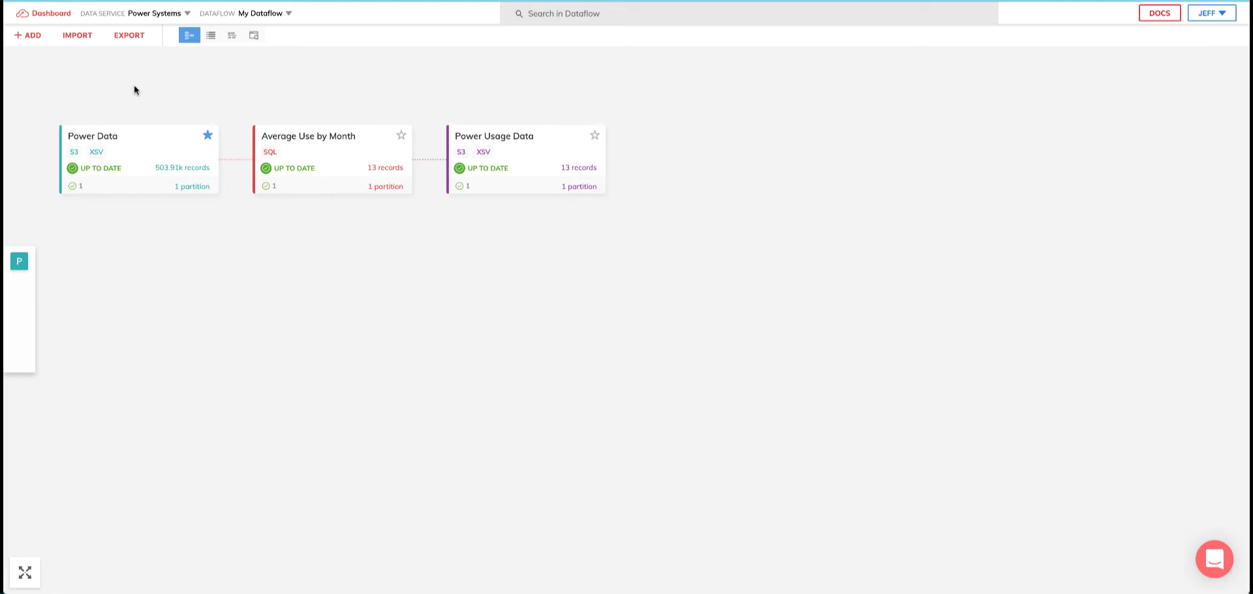
Add an S3 read connector Weather Data globbing df2-iot/weather/weather* in ascend-io-sample-data-read
left_click(28, 35)
left_click(36, 58)
left_click(383, 169)
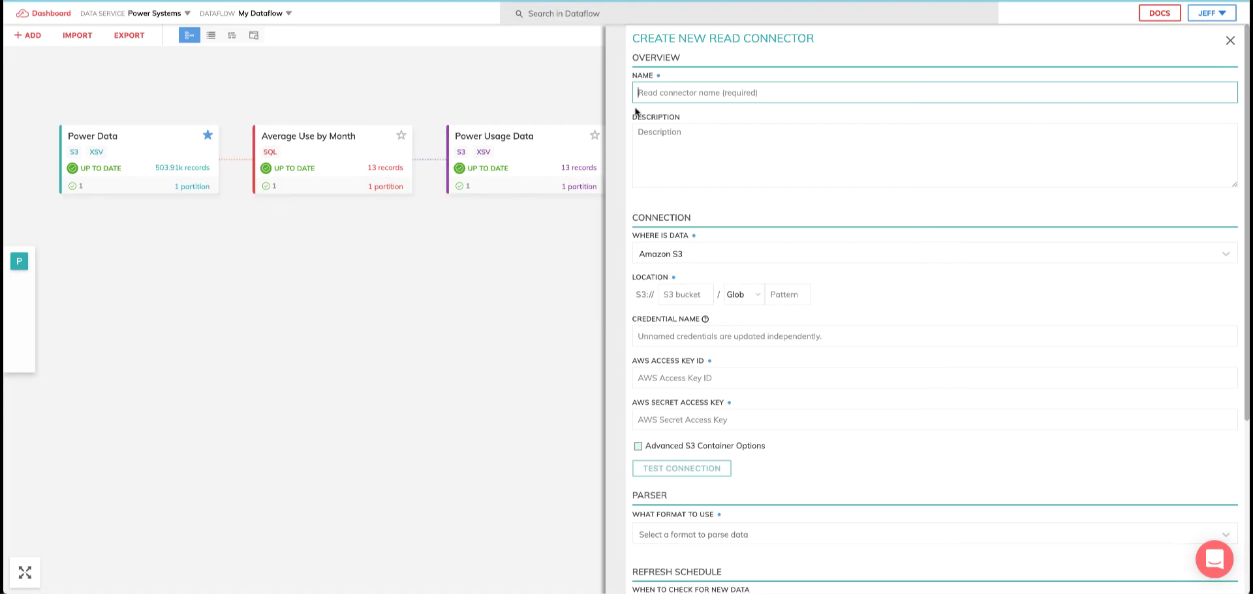
type("Weather Data")
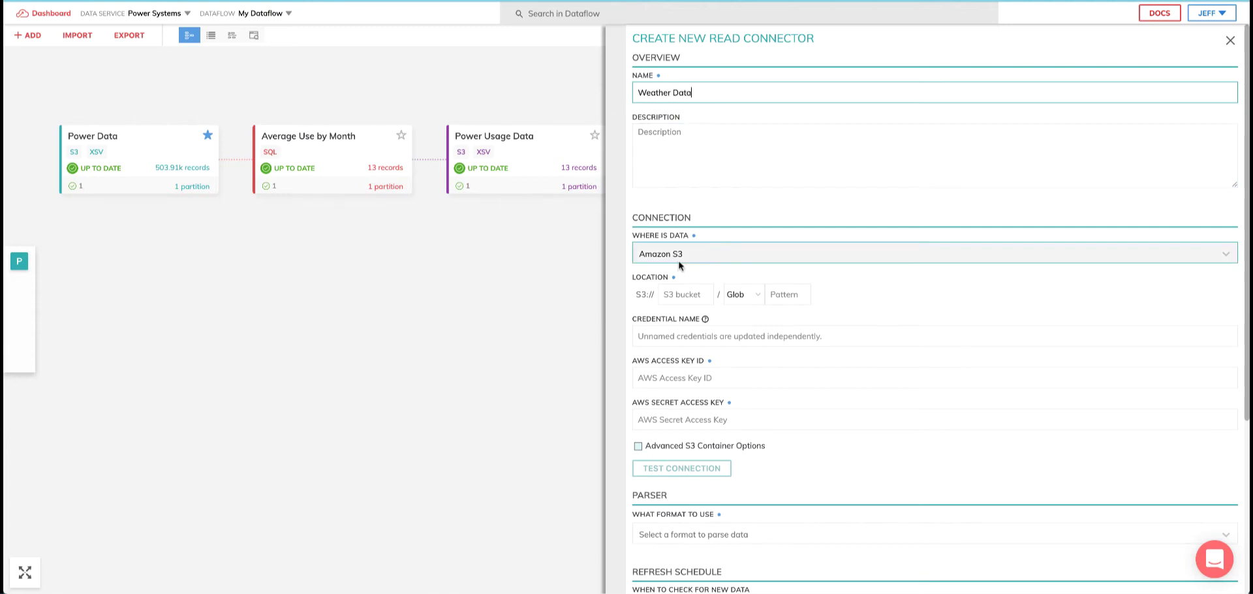
left_click(685, 294)
type("ascend-io-sample-data-read")
left_click(816, 294)
left_click(821, 321)
left_click(861, 295)
type("df2-iot/weather/weather*")
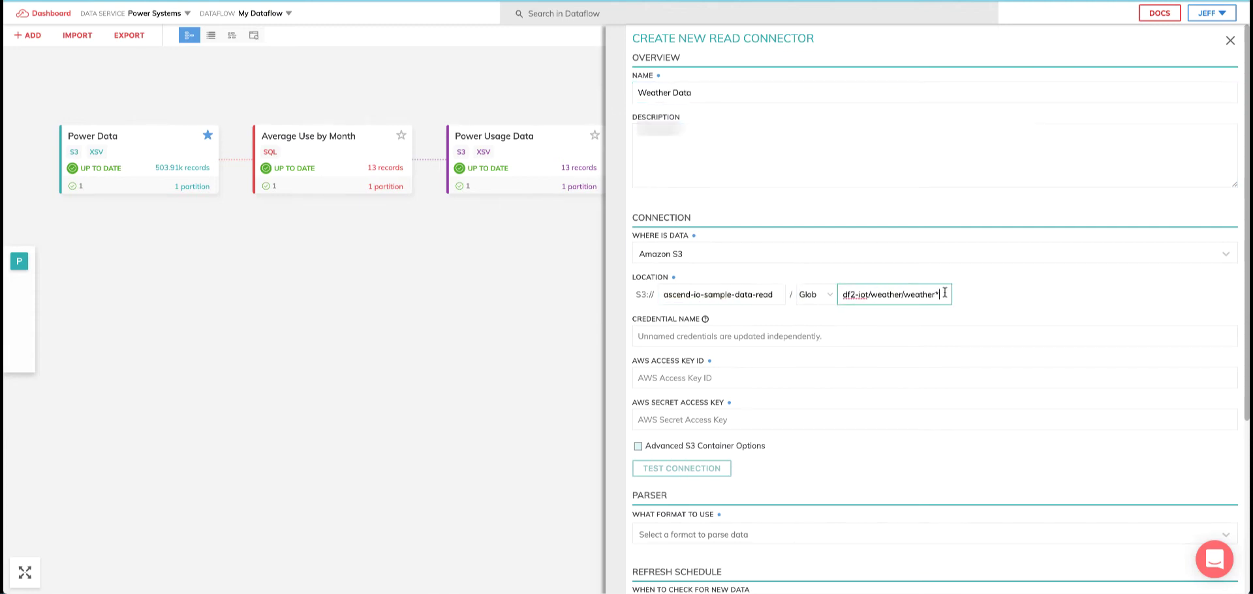
Attach the My Creds credentials and test the connection to the weather files
left_click(874, 334)
type("My Creds")
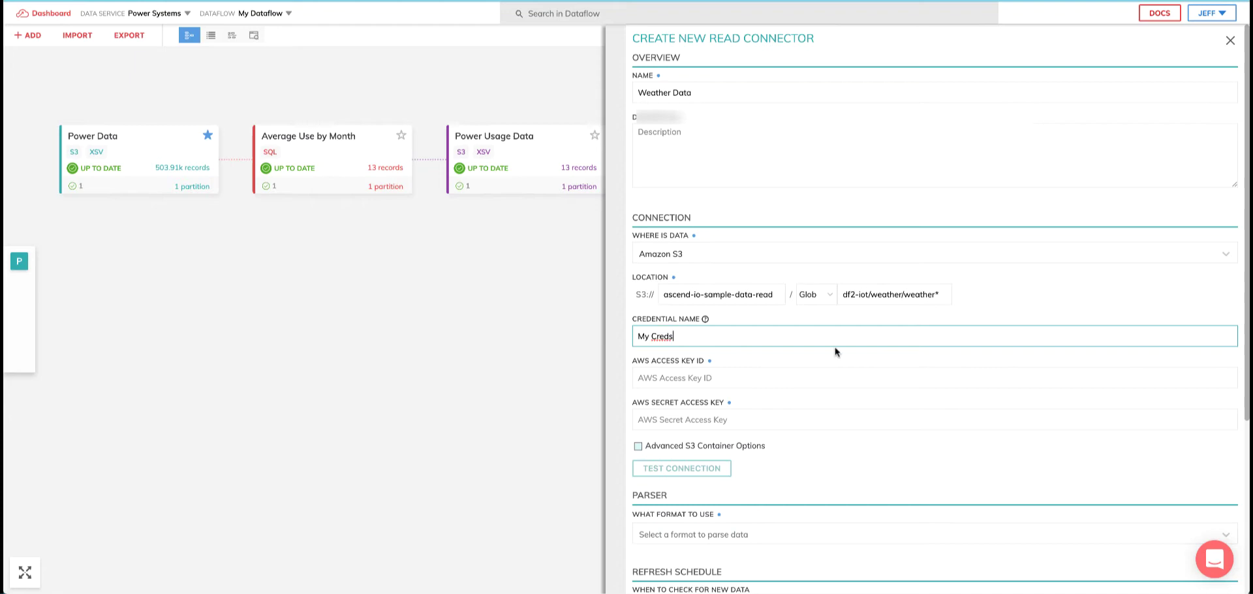
left_click(797, 369)
left_click(683, 219)
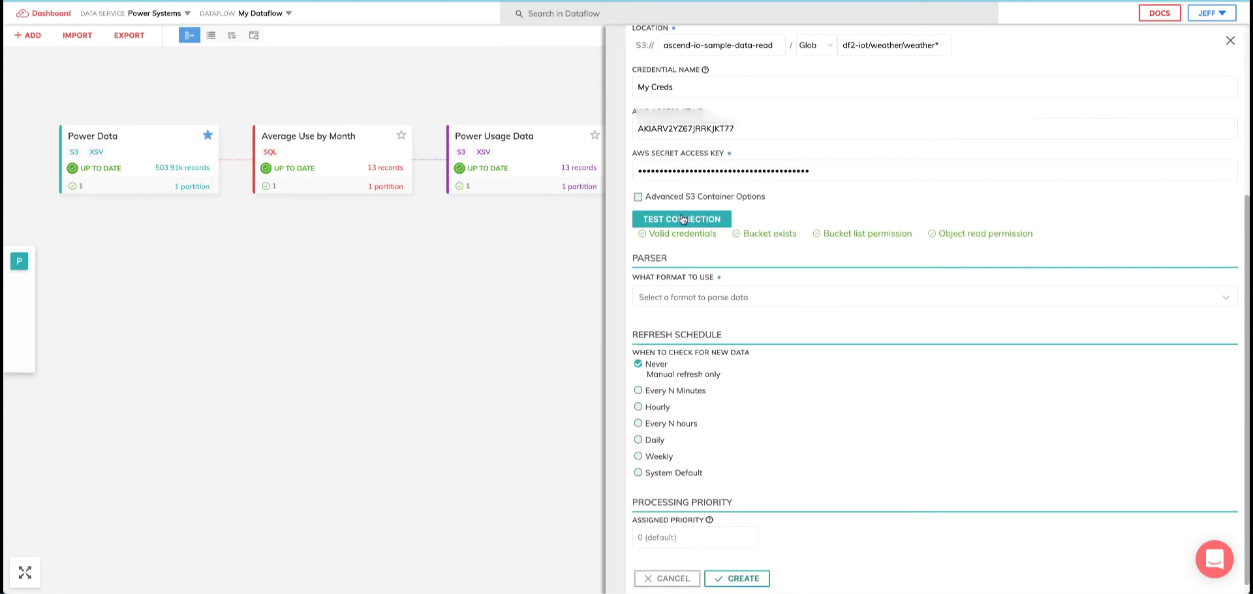
Parse the files as comma-delimited XSV with a header row and create the connector
left_click(666, 297)
left_click(669, 421)
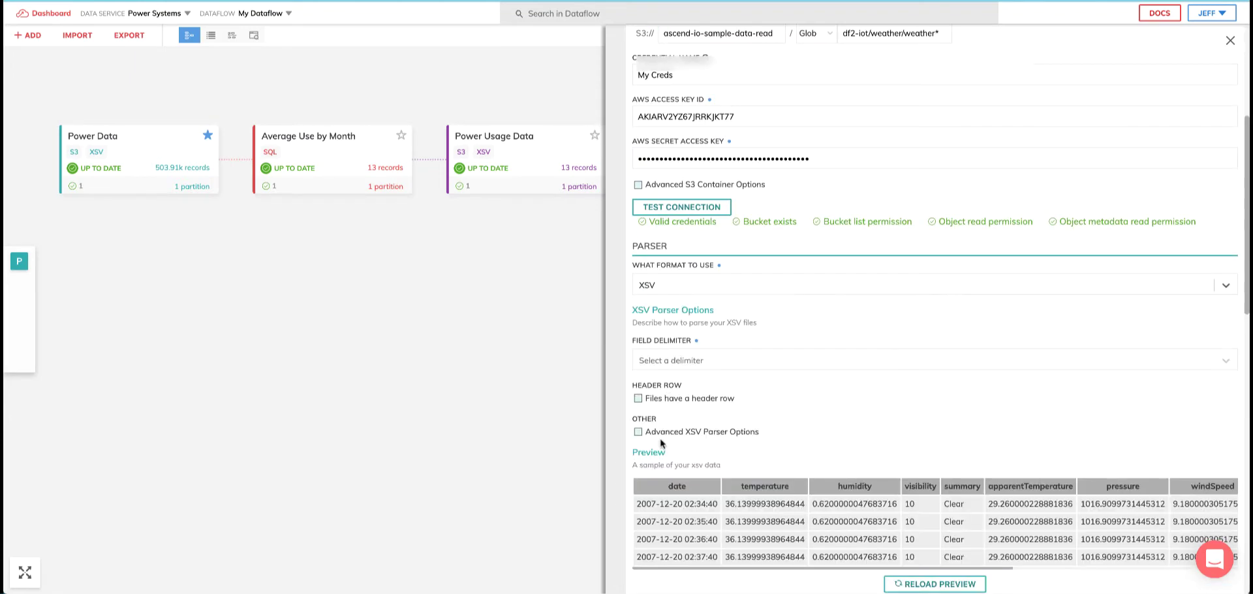
left_click(718, 360)
left_click(652, 383)
left_click(638, 398)
scroll(760, 484, "down", 1)
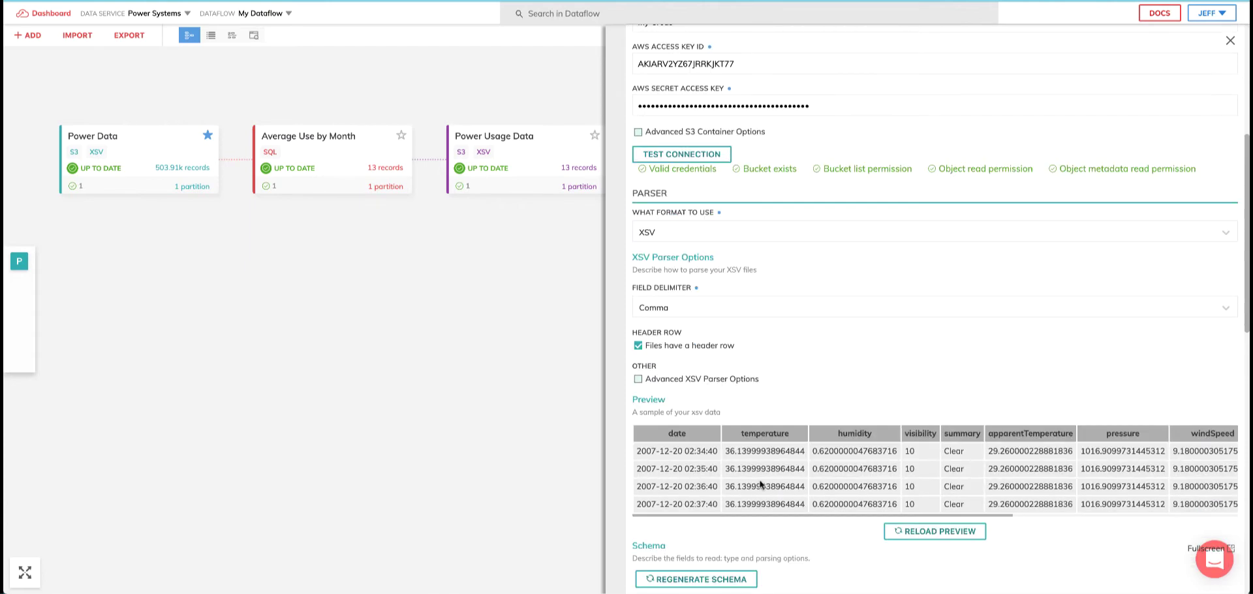
scroll(761, 483, "right", 5)
scroll(815, 509, "left", 5)
scroll(777, 526, "down", 4)
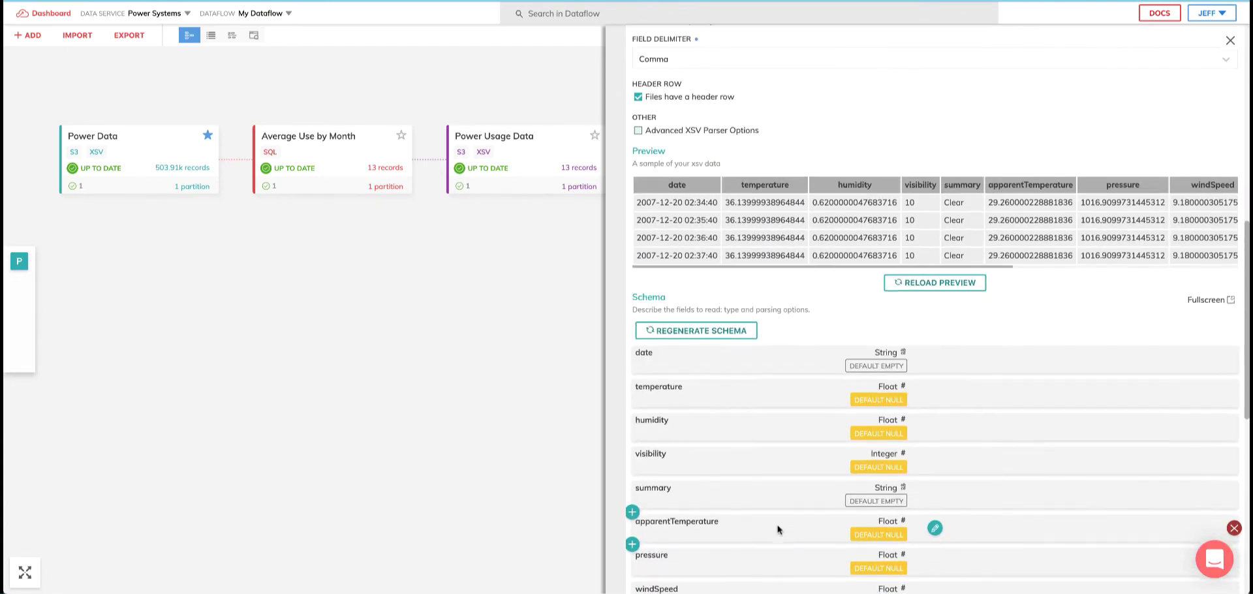
scroll(777, 526, "down", 8)
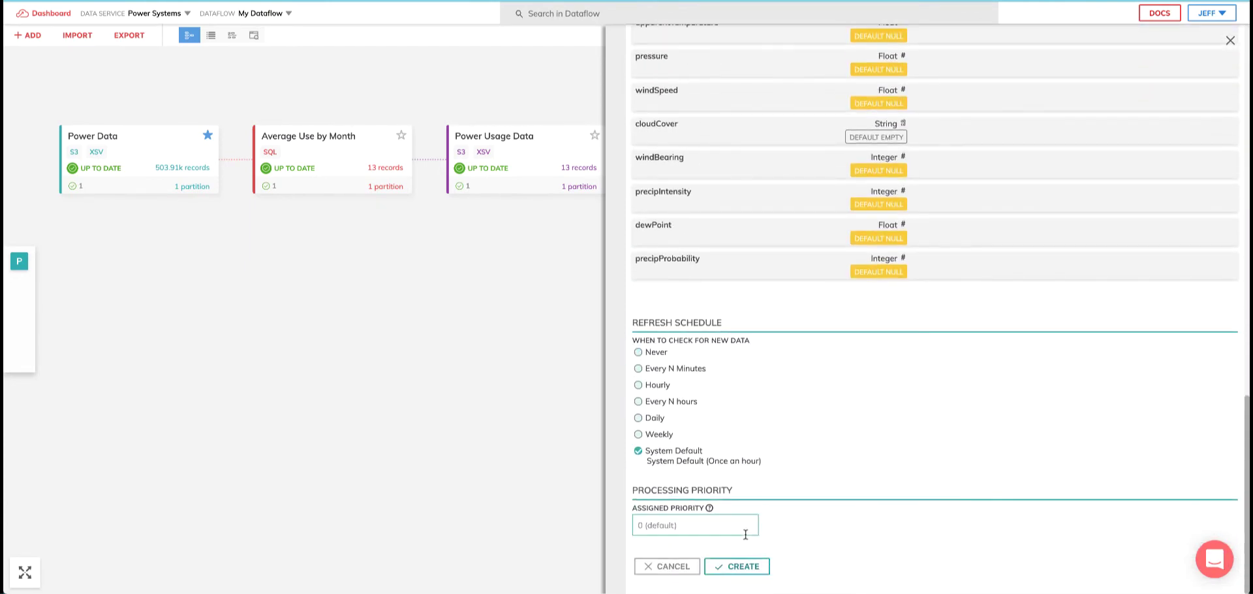
left_click(731, 565)
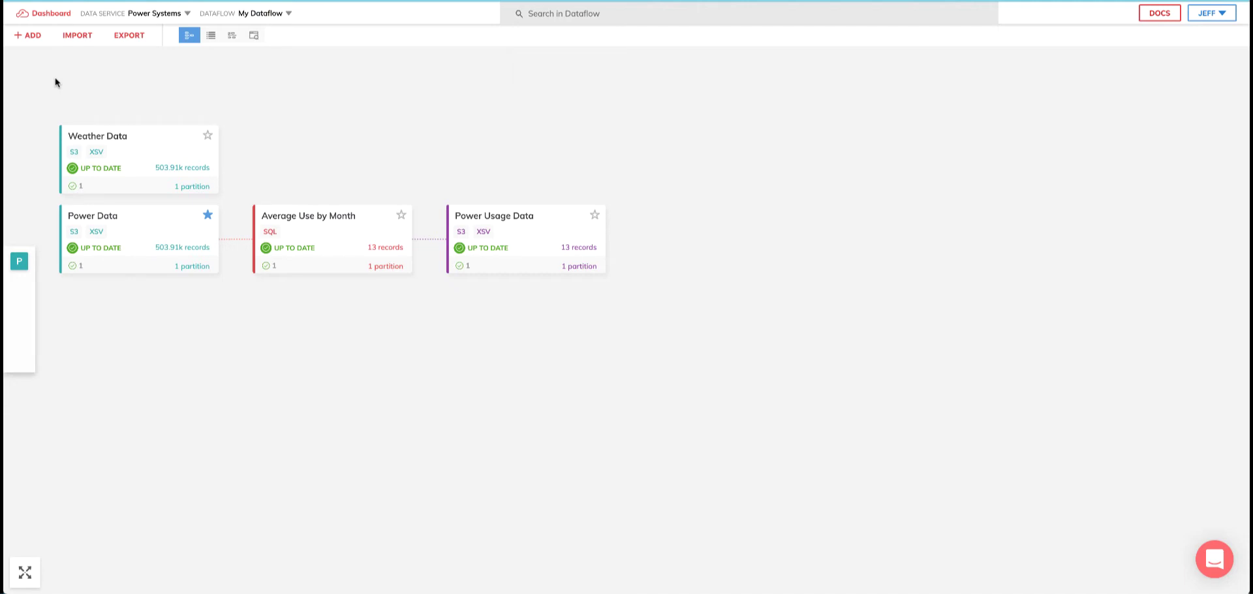
Start a new transform named 'Join weather and power' whose query is specified in SQL
left_click(31, 37)
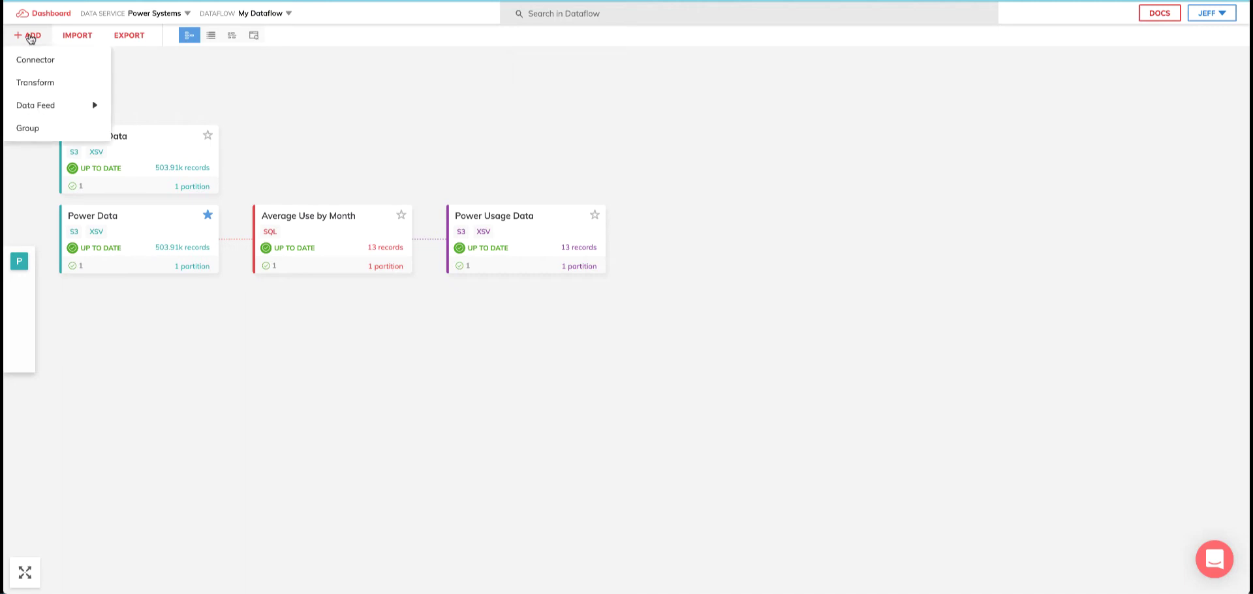
left_click(35, 82)
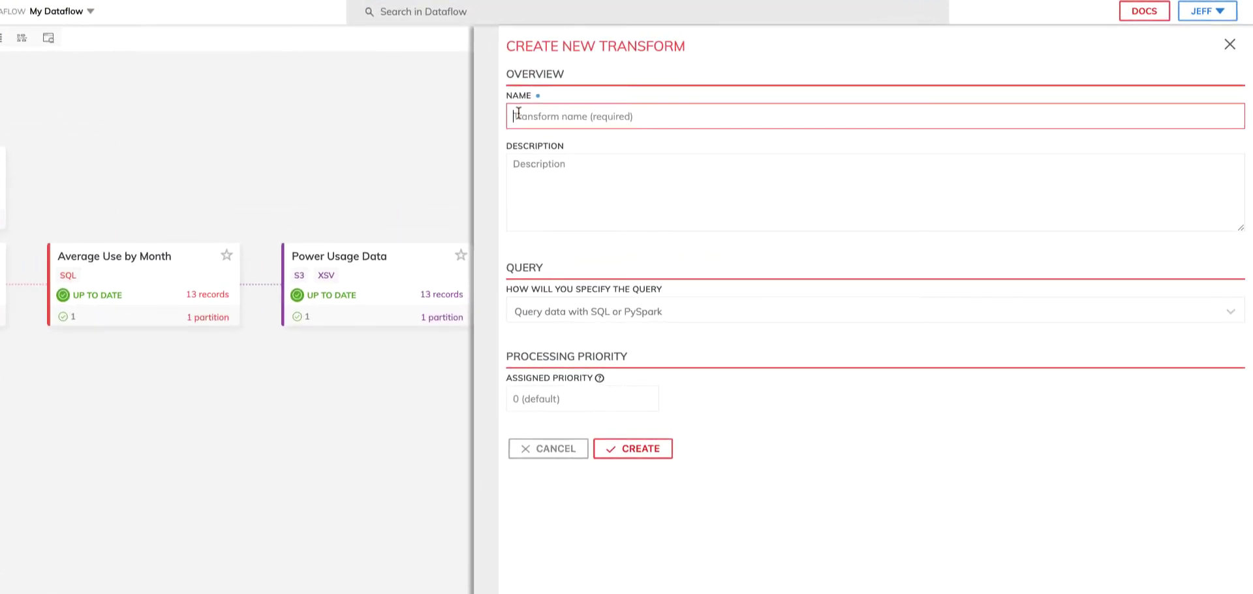
type("Join we")
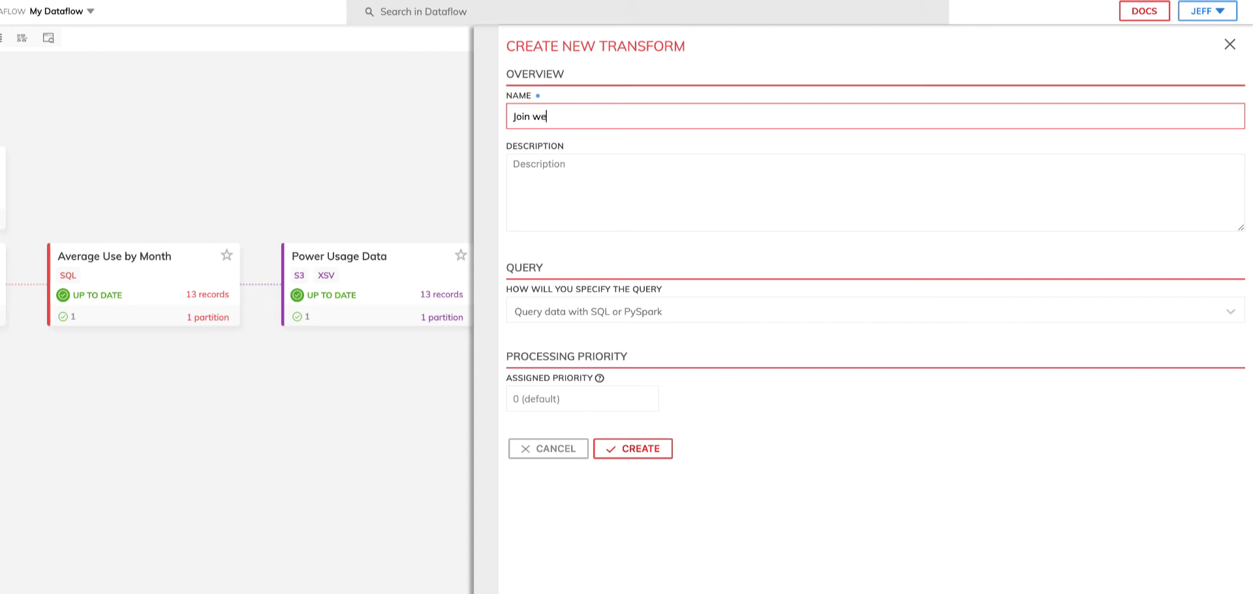
type("ather and power")
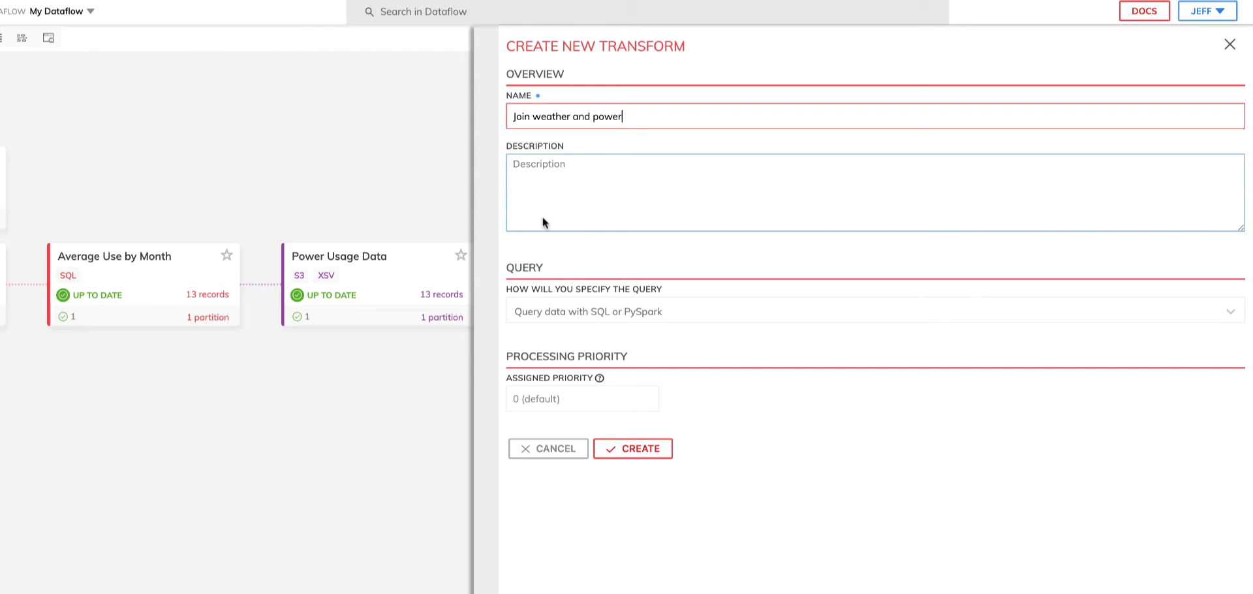
left_click(564, 310)
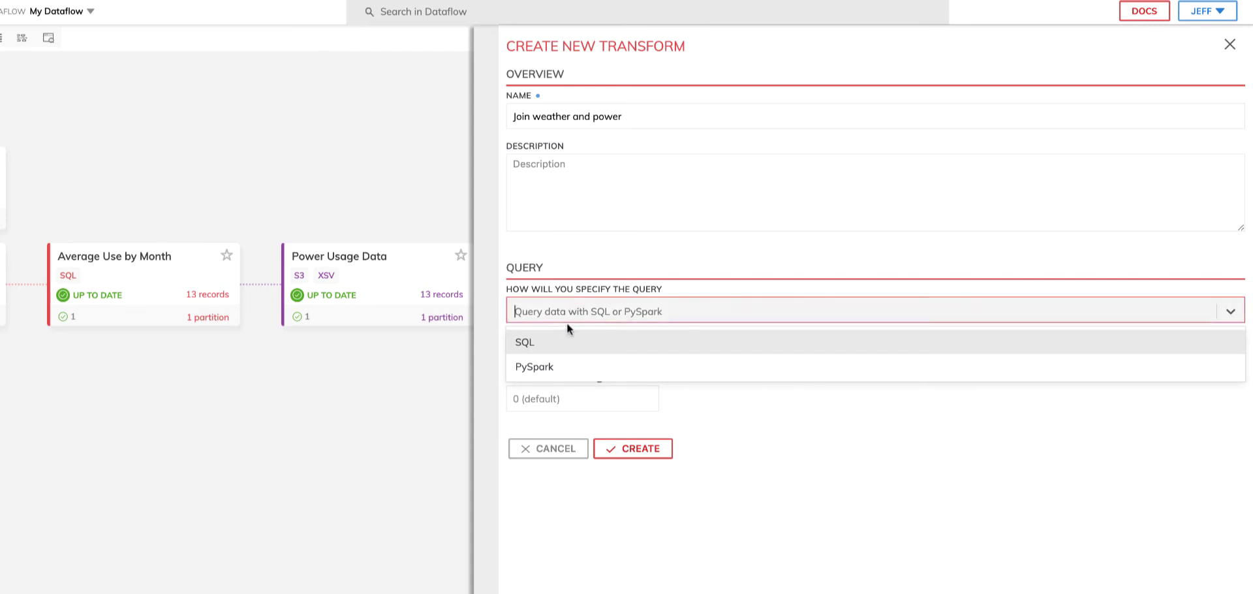
left_click(558, 343)
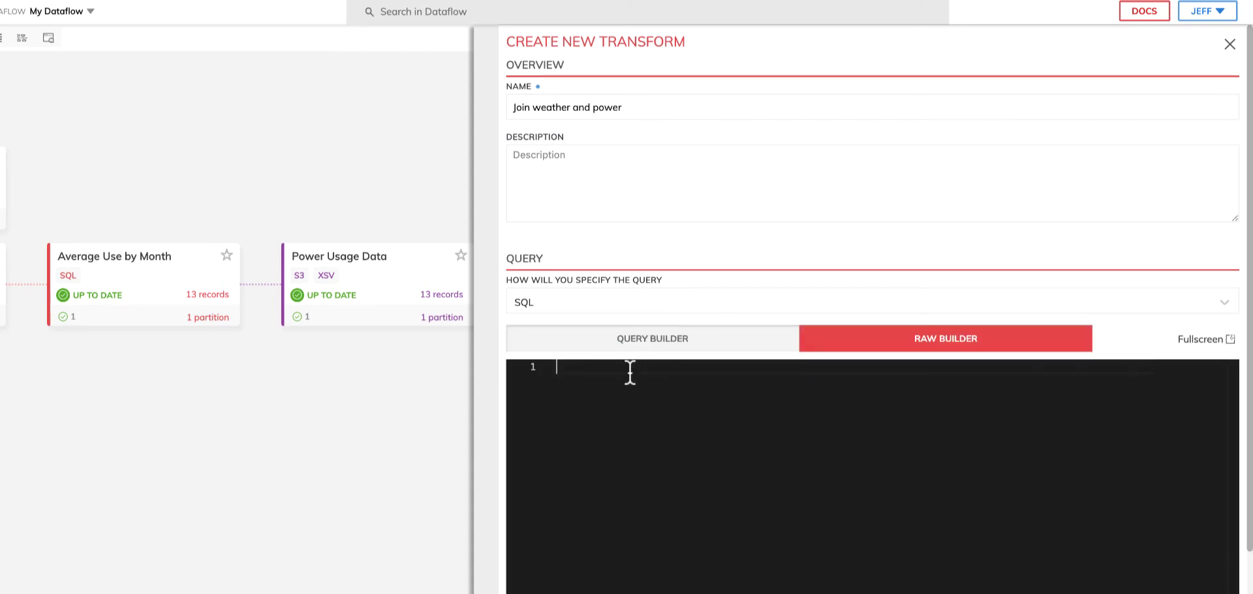
Write SELECT of all i columns FROM Power_Data as i, then reformat the SQL
type("SELECT")
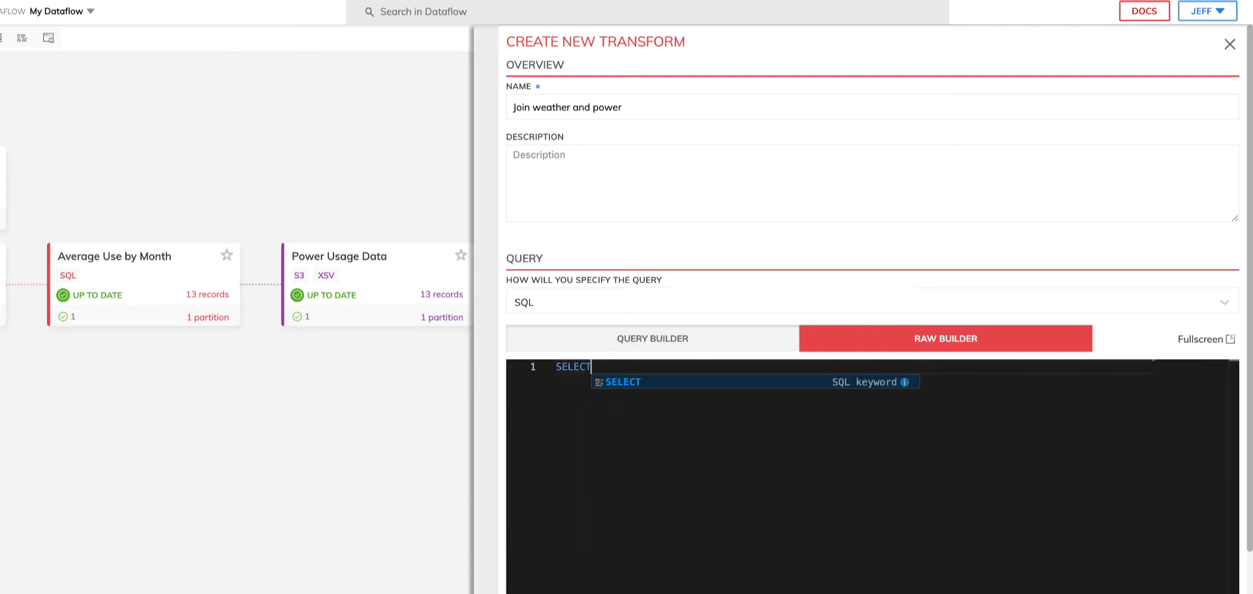
key("Return")
key("Return")
type("F")
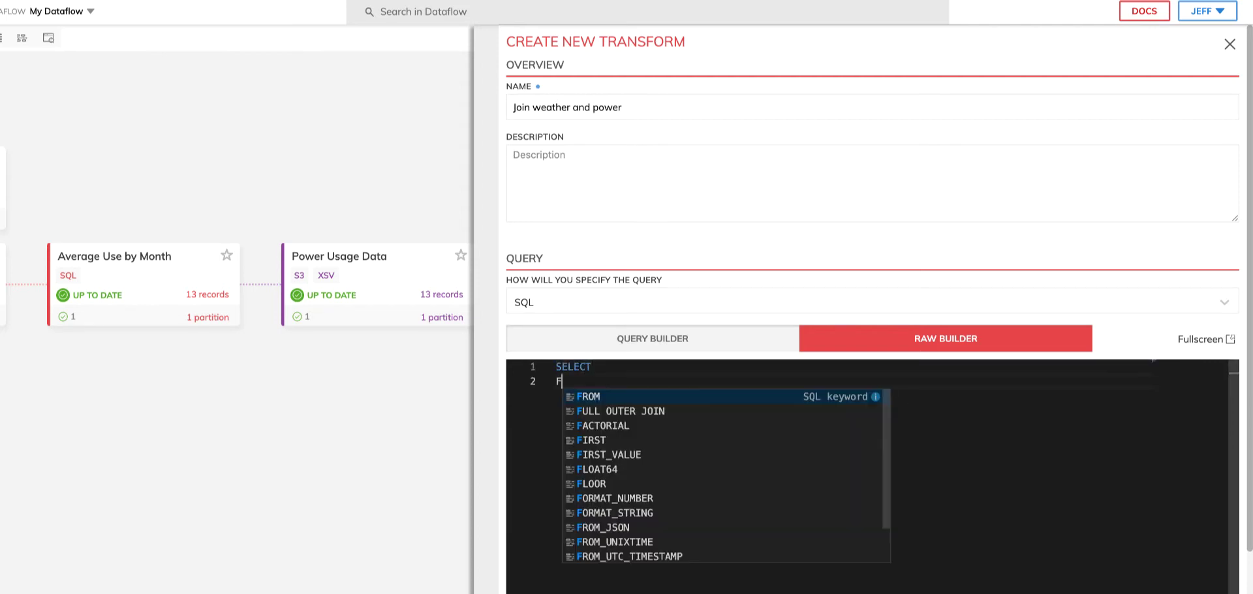
type("ROM ")
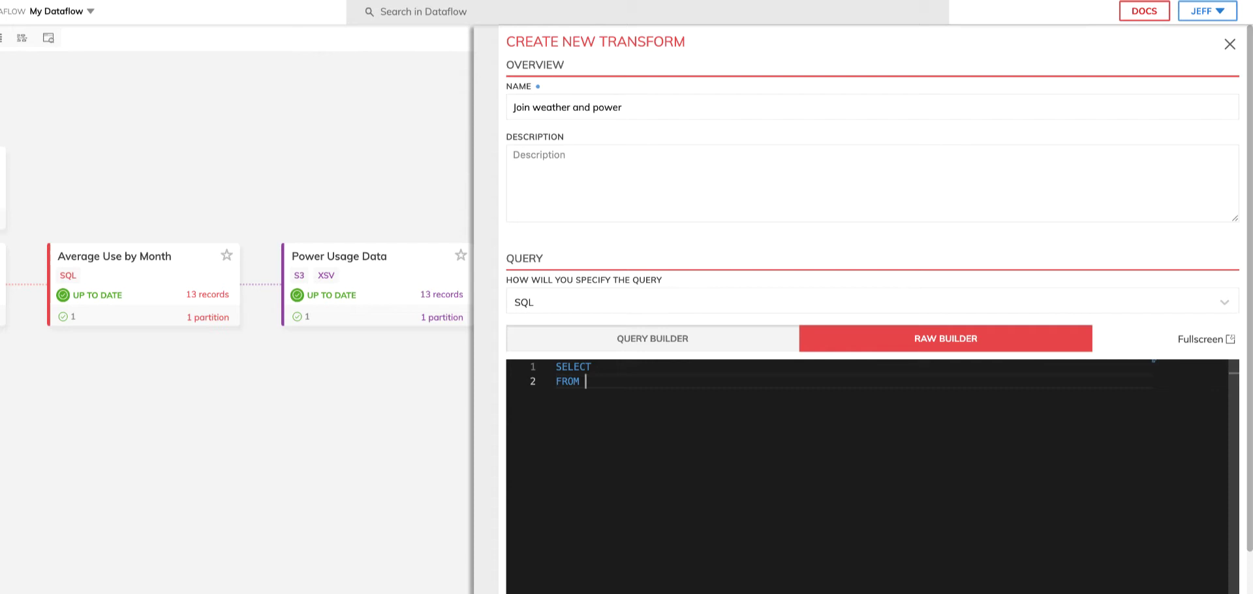
type("Power_Data as i")
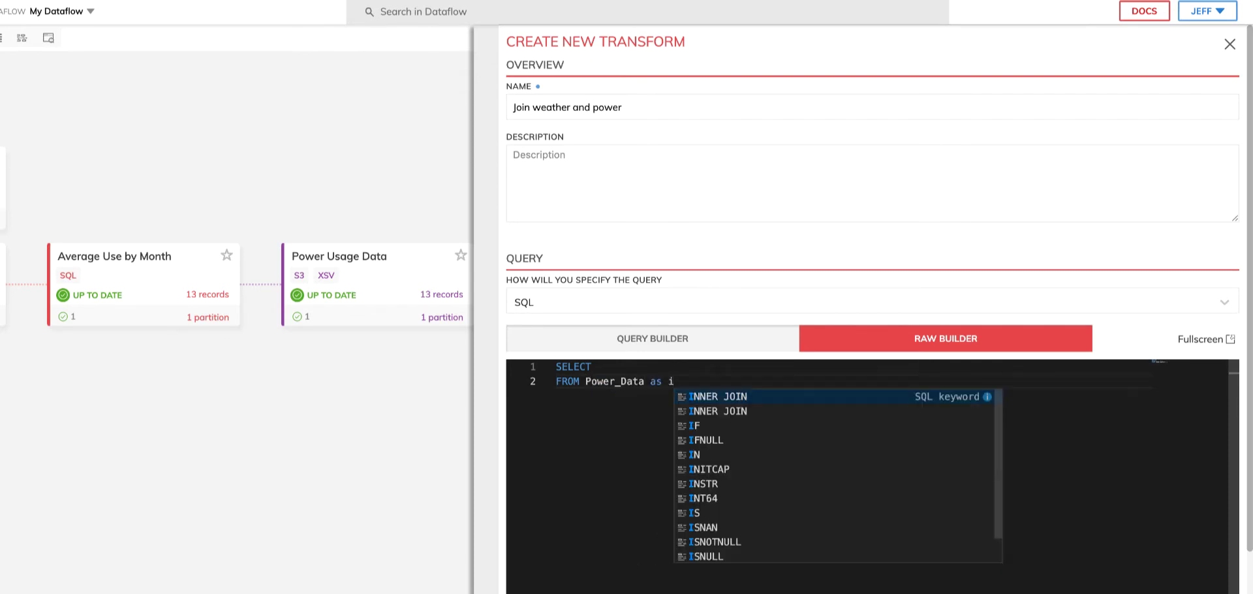
left_click(597, 365)
type("i")
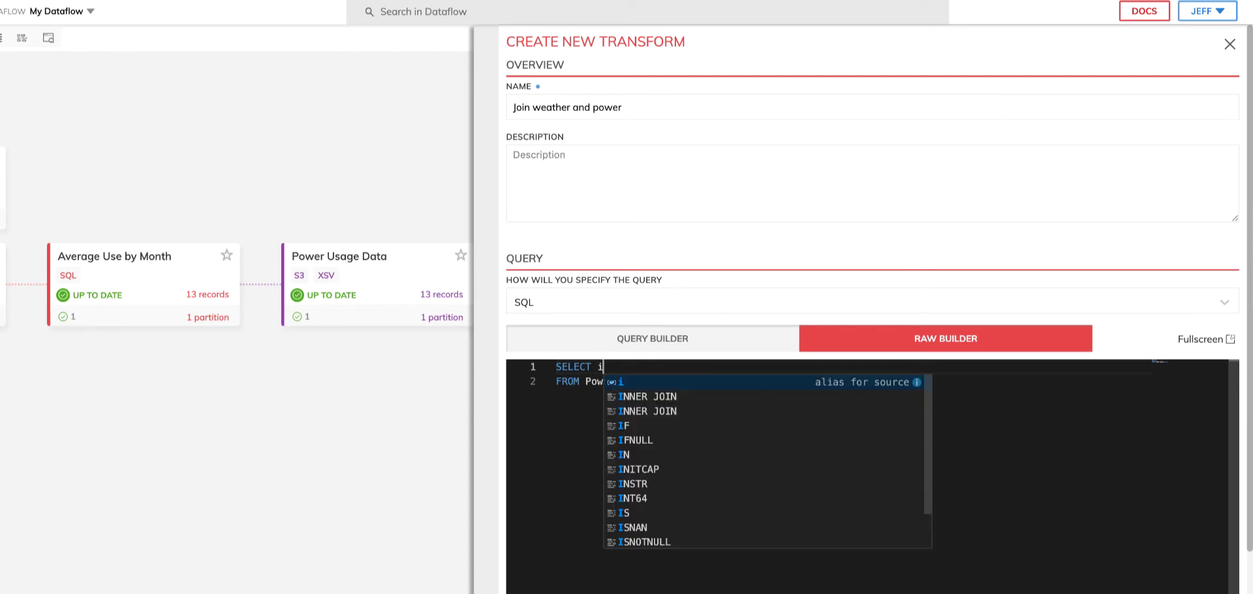
type(".")
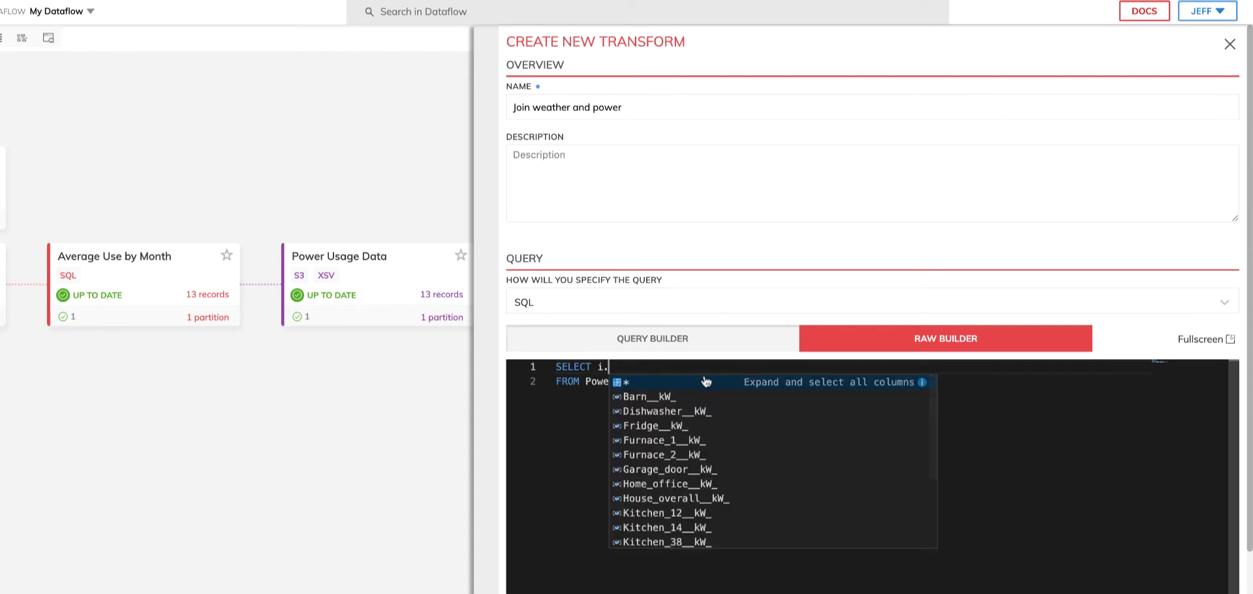
left_click(747, 382)
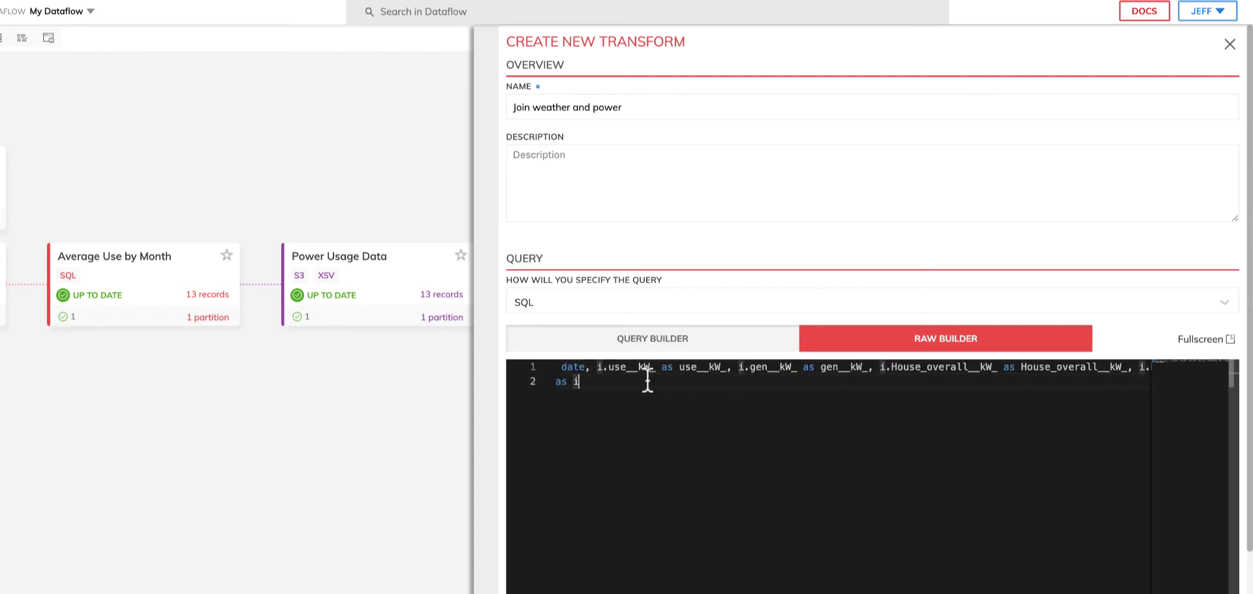
left_click_drag(579, 382, 562, 366)
right_click(585, 369)
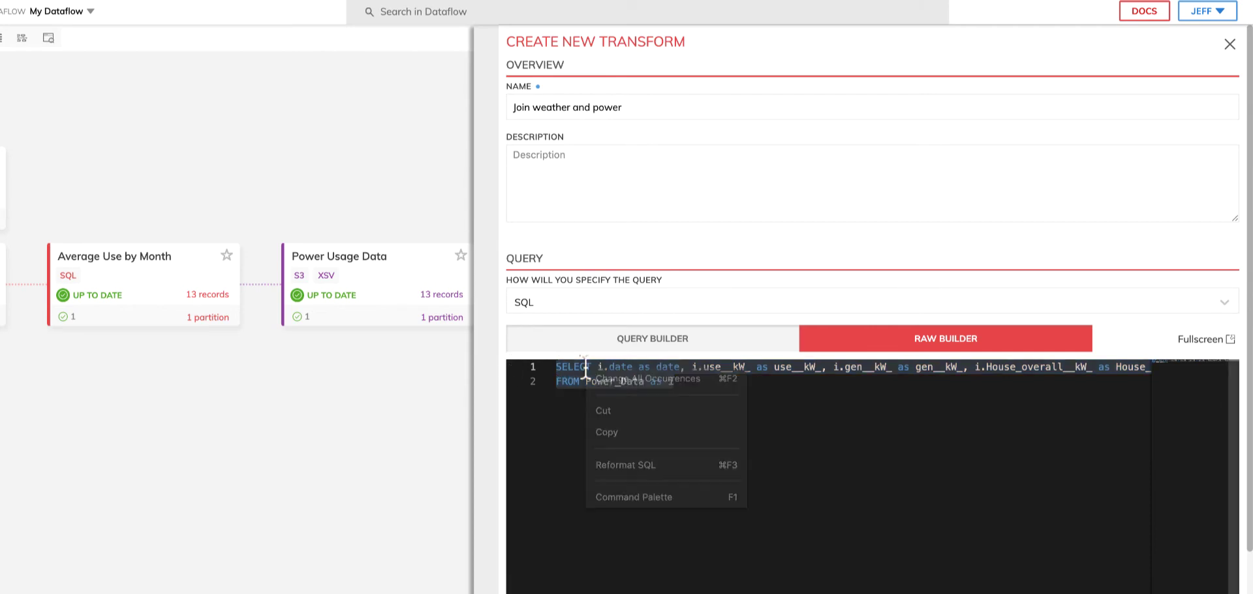
left_click(611, 464)
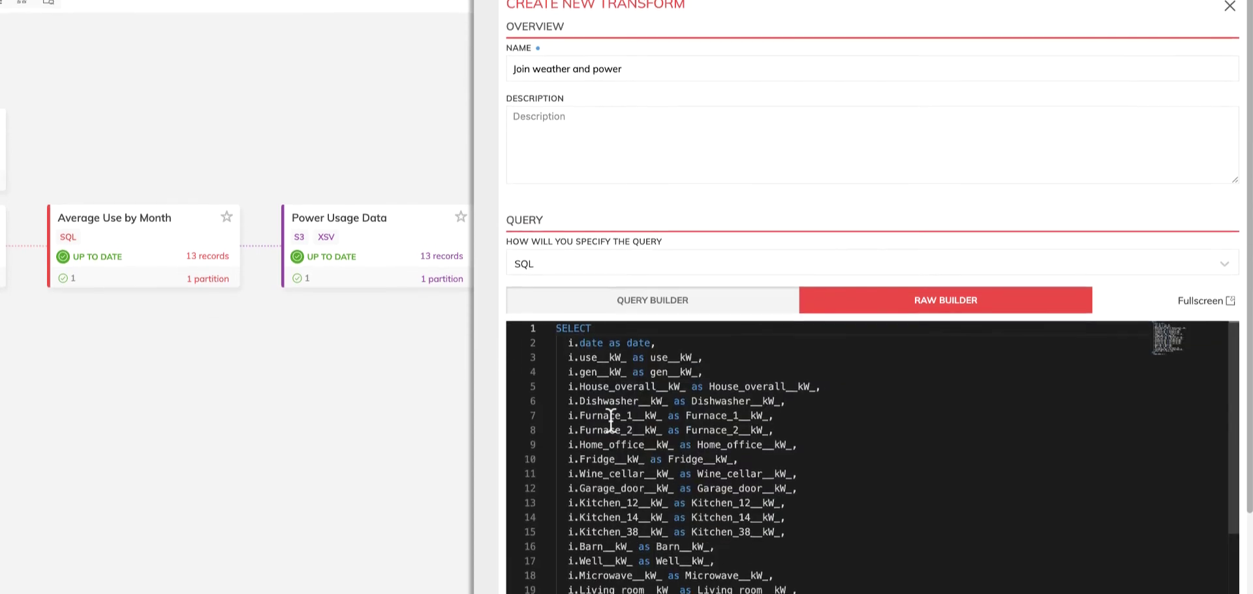
Add INNER JOIN Weather_Data as t ON i.date = t.date
type("INNER")
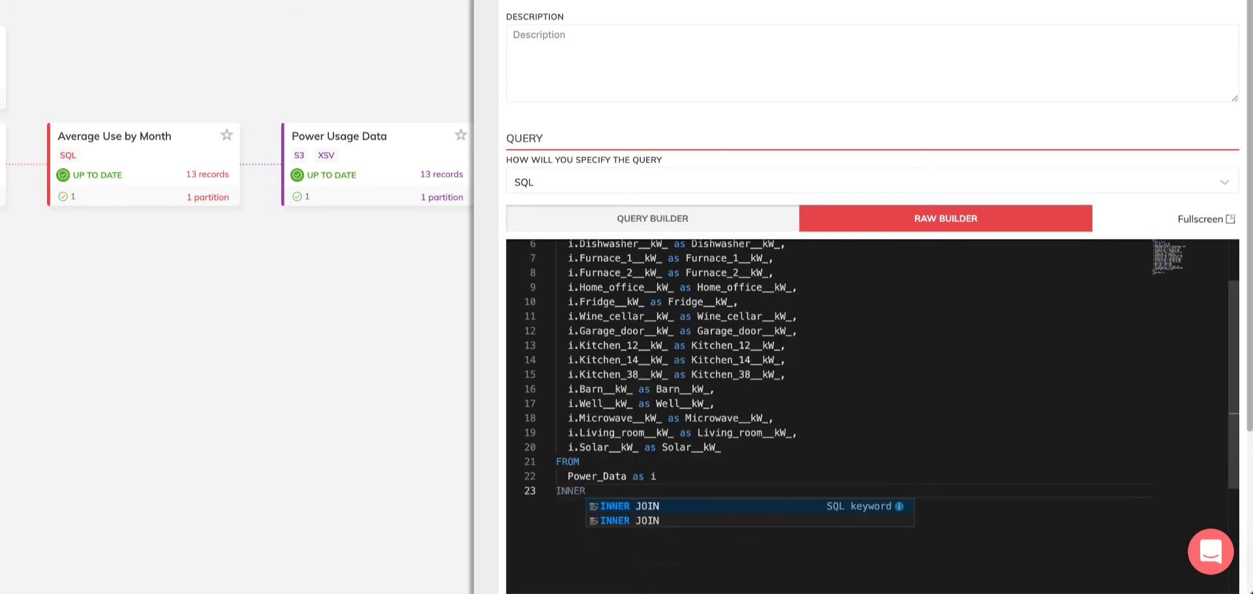
key("Return")
type("Weather_Data a")
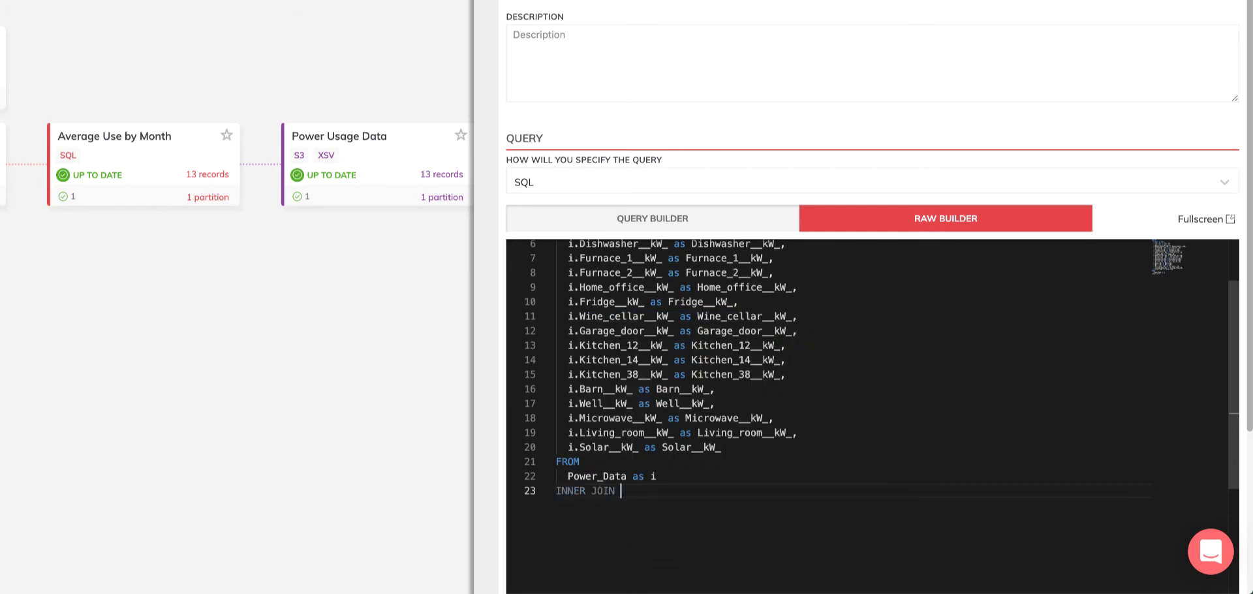
type("s t ON")
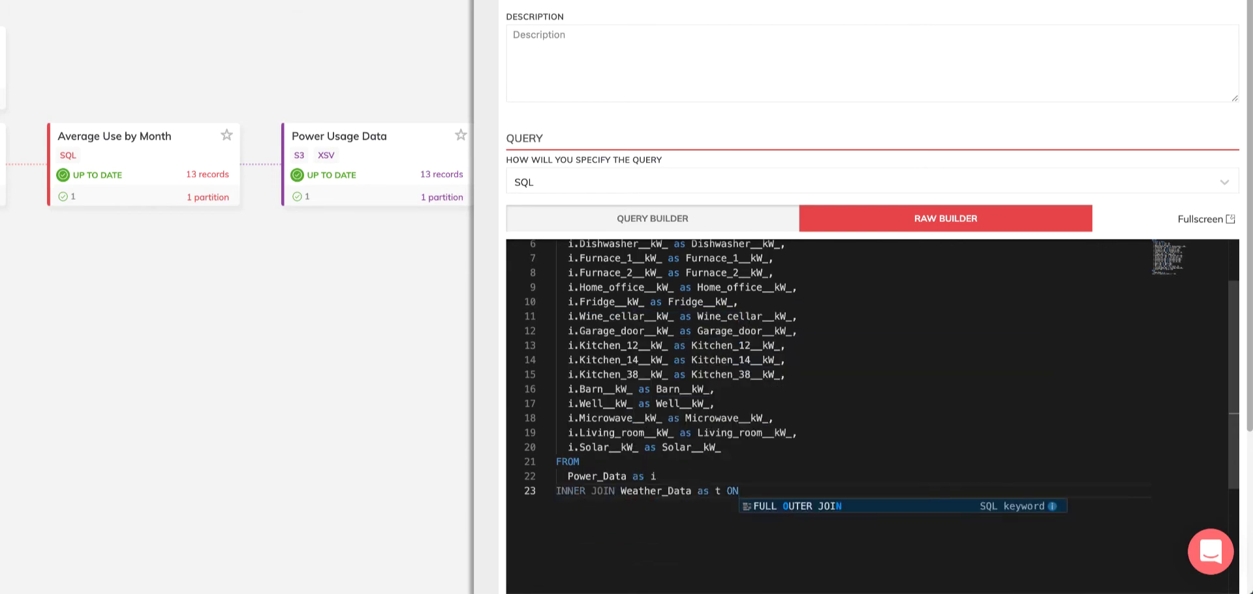
type(" i.d")
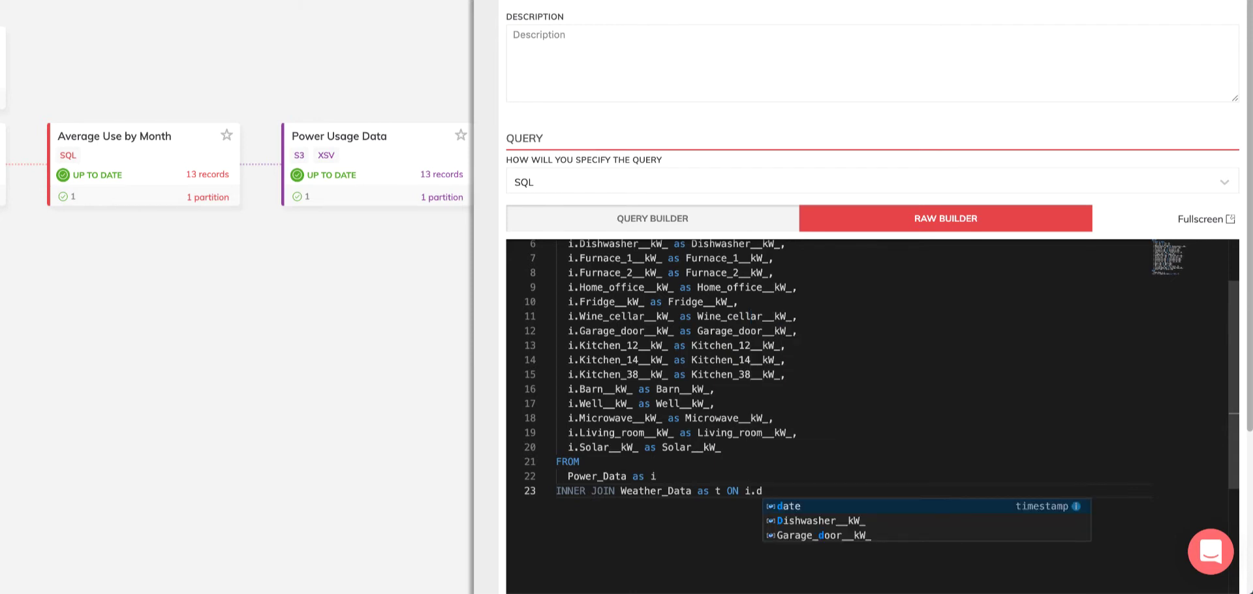
key("Return")
type("= t.")
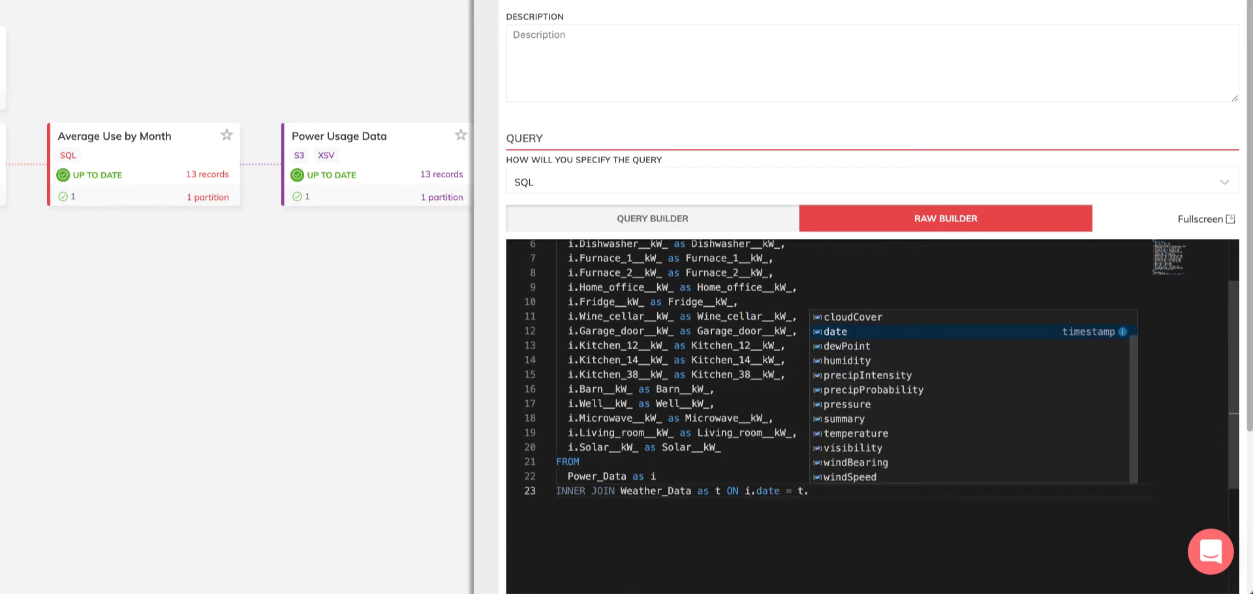
type("d")
key("Return")
Append temperature, pressure, humidity and precipIntensity columns and create the transform
left_click(721, 447)
type(",")
key("Return")
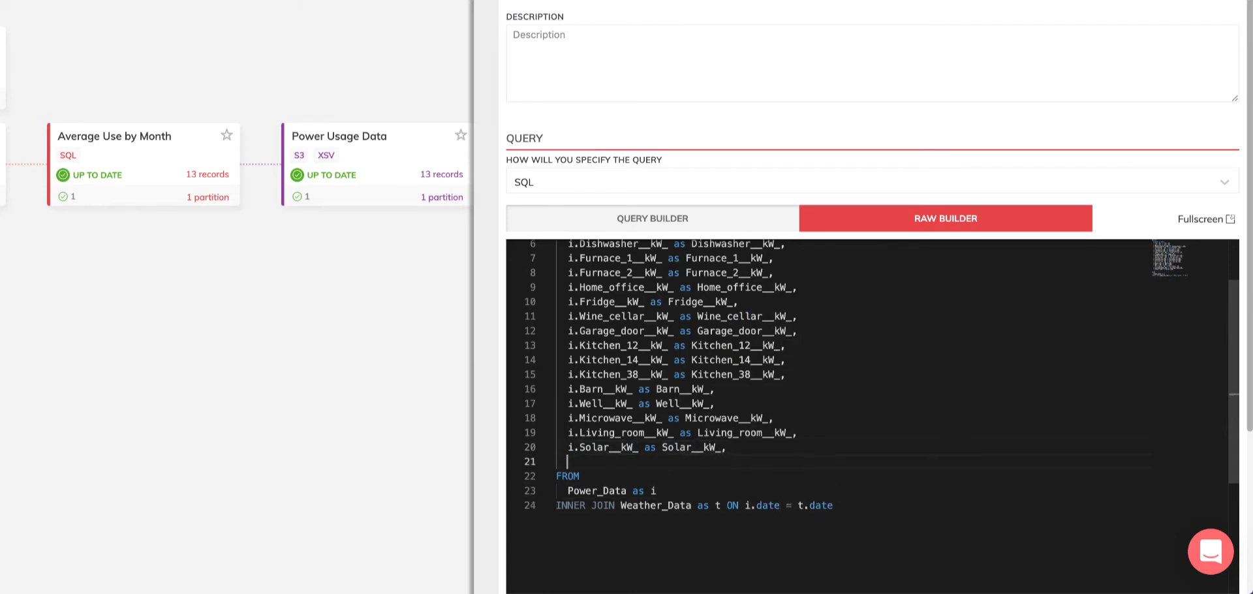
key("ctrl+v")
scroll(741, 239, "down", 5)
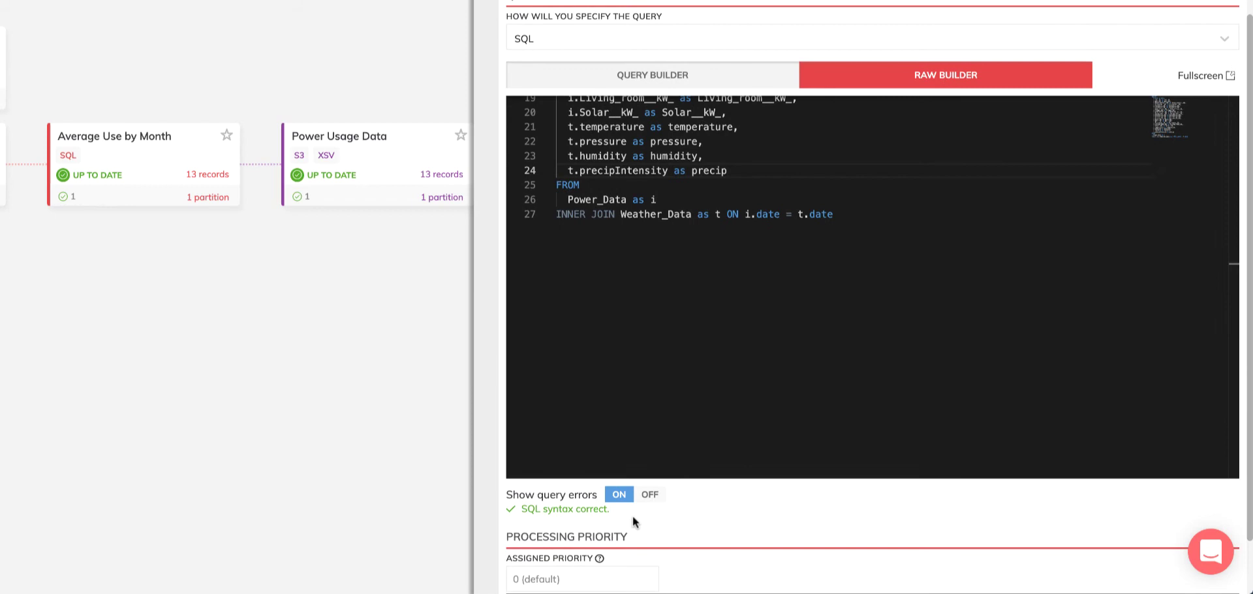
scroll(632, 516, "down", 1)
left_click(629, 583)
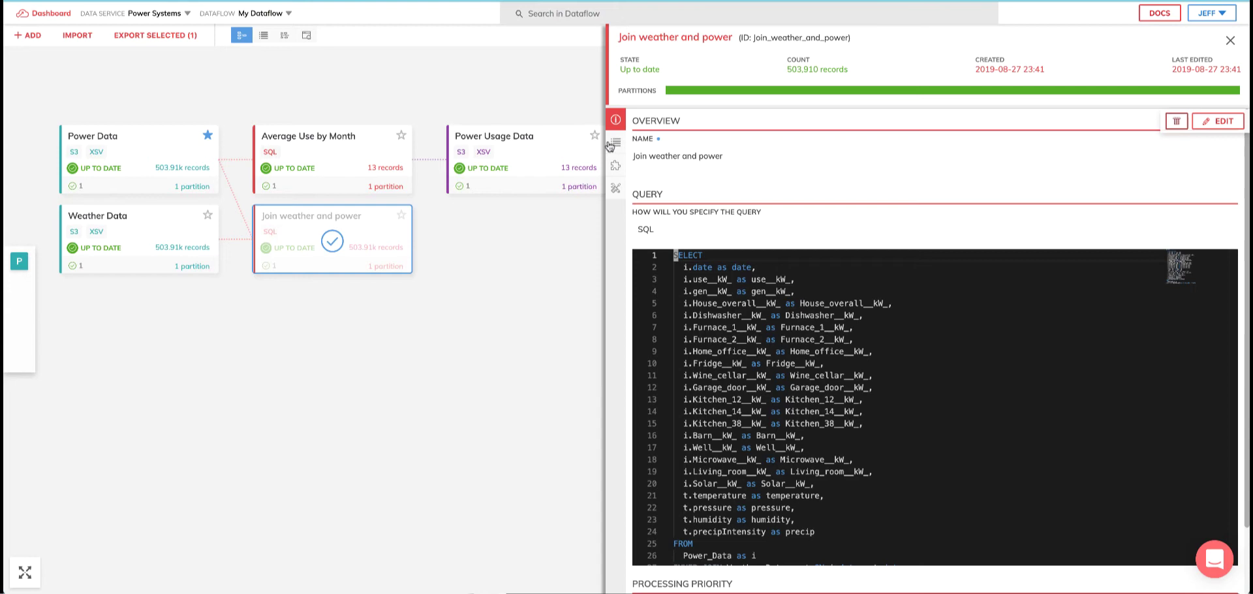
Show the Join weather and power records and scroll across the table's columns
left_click(614, 142)
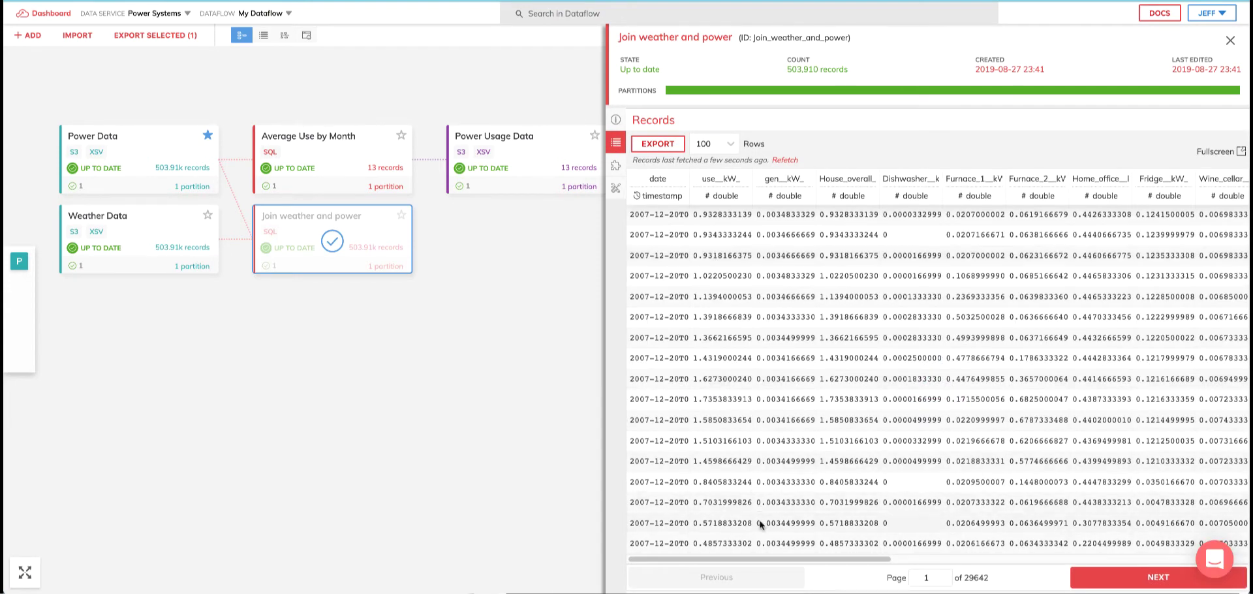
left_click_drag(768, 559, 1153, 551)
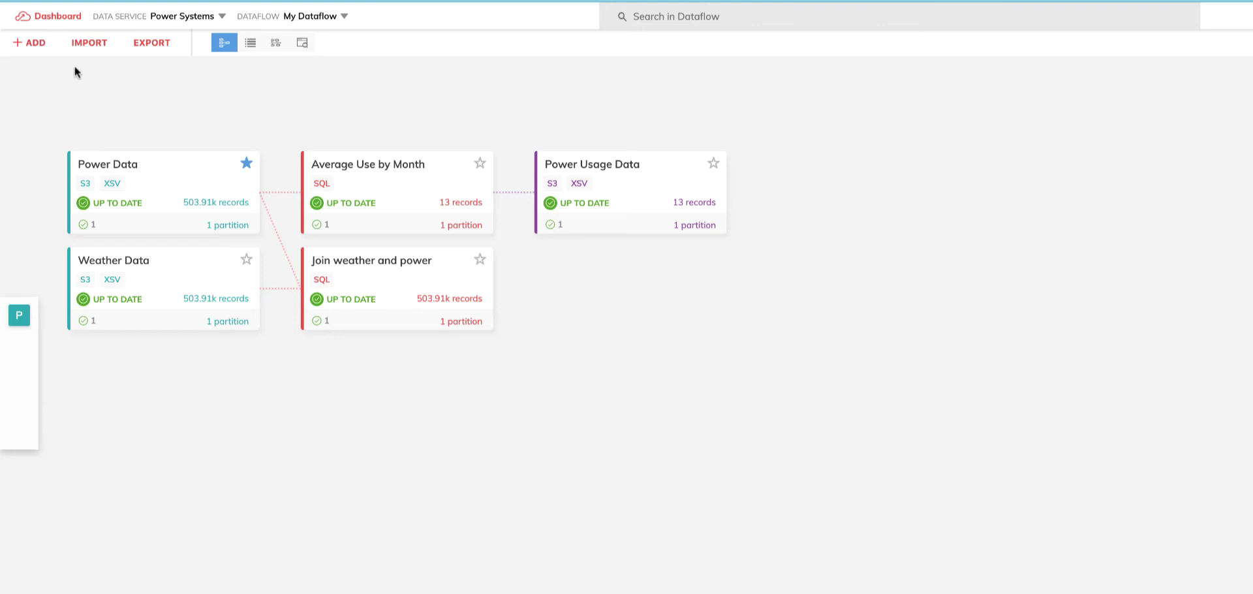
Create 'Power and Weather Data Feed' from join_weather_and_power, open to all teams, and view it
left_click(36, 43)
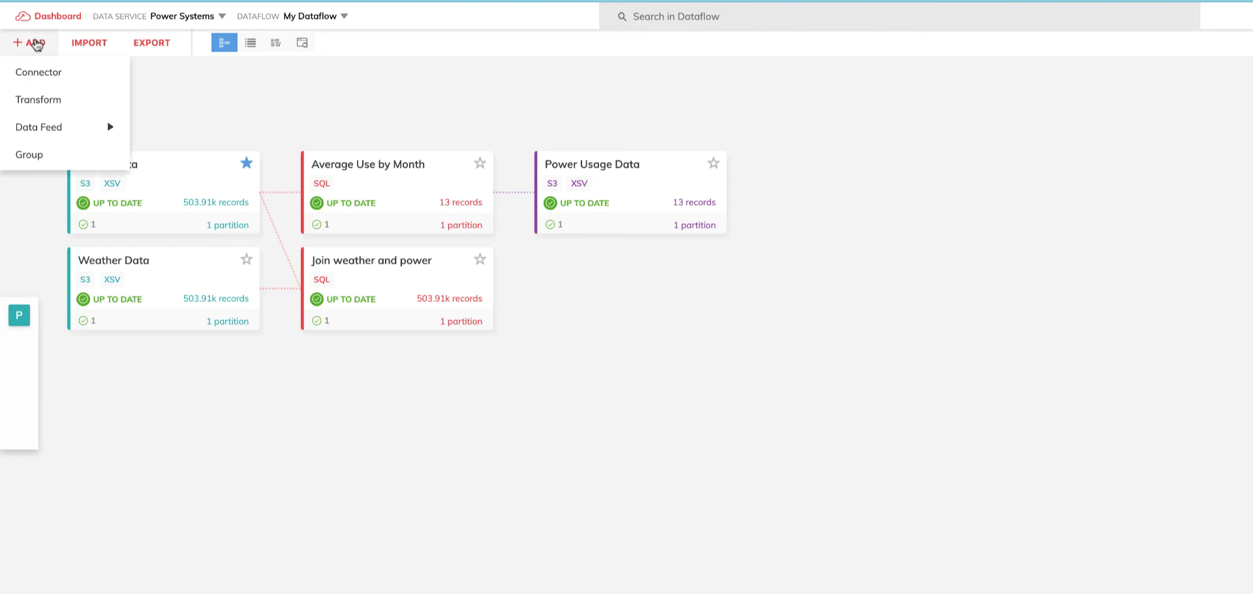
mouse_move(30, 127)
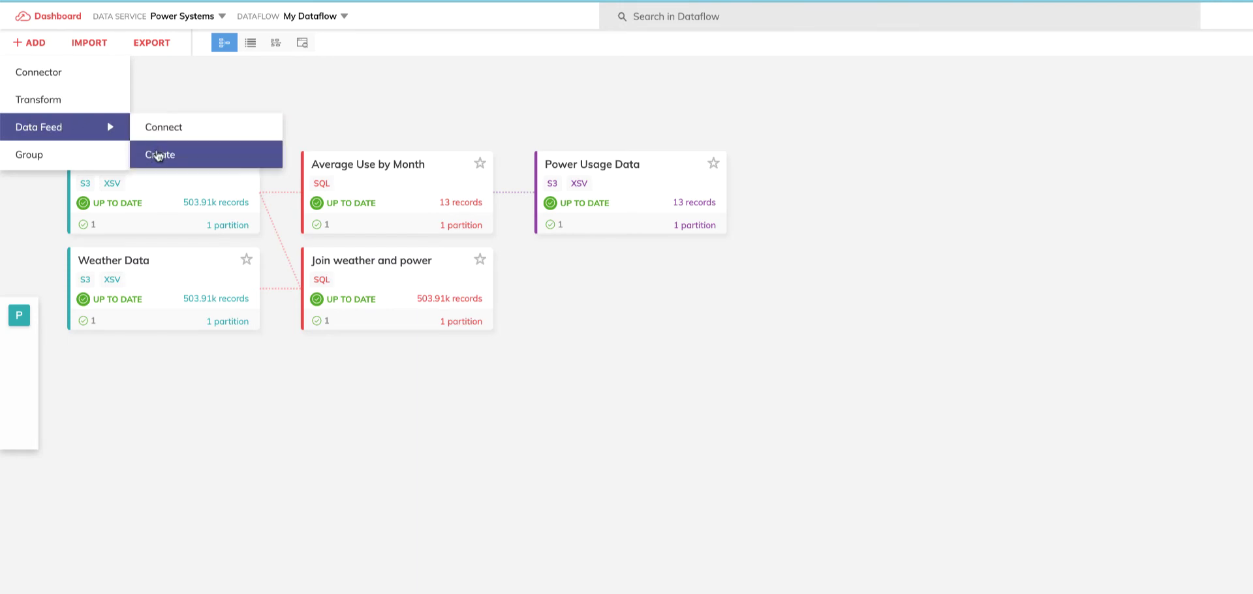
left_click(157, 154)
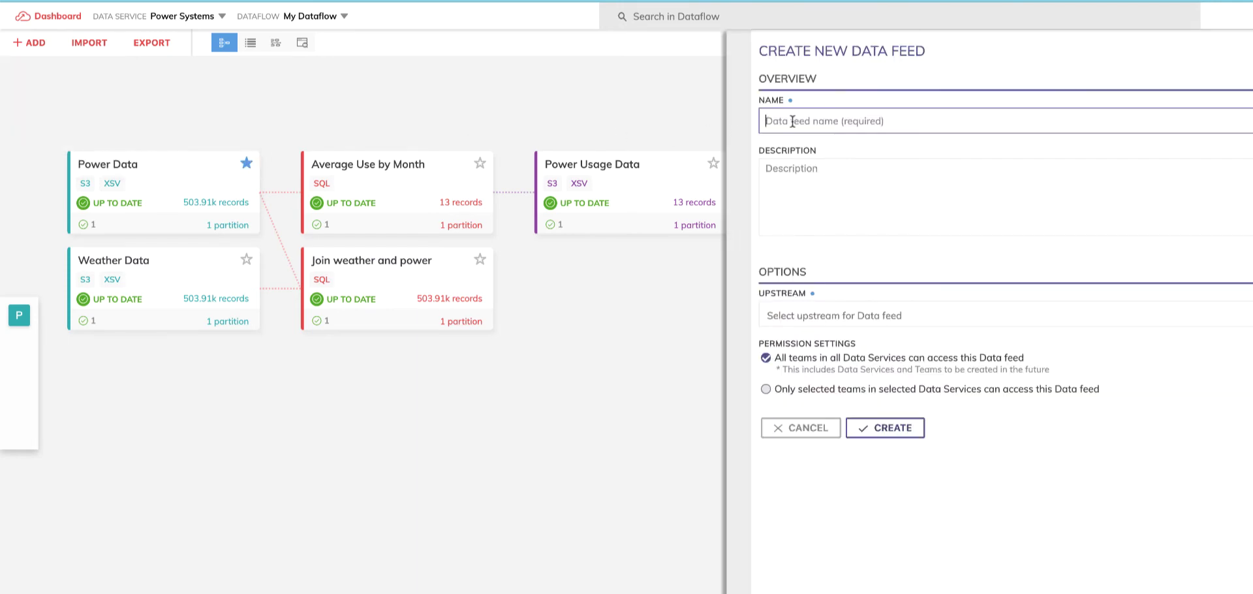
type("Power and W")
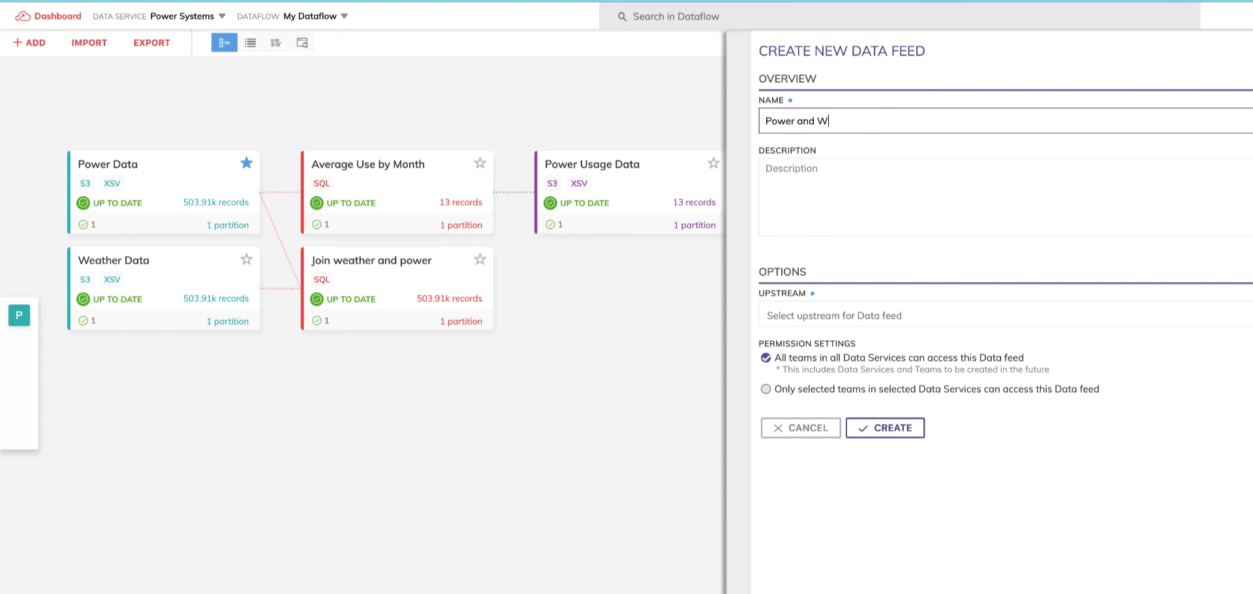
type("eather Data Feed")
left_click(794, 313)
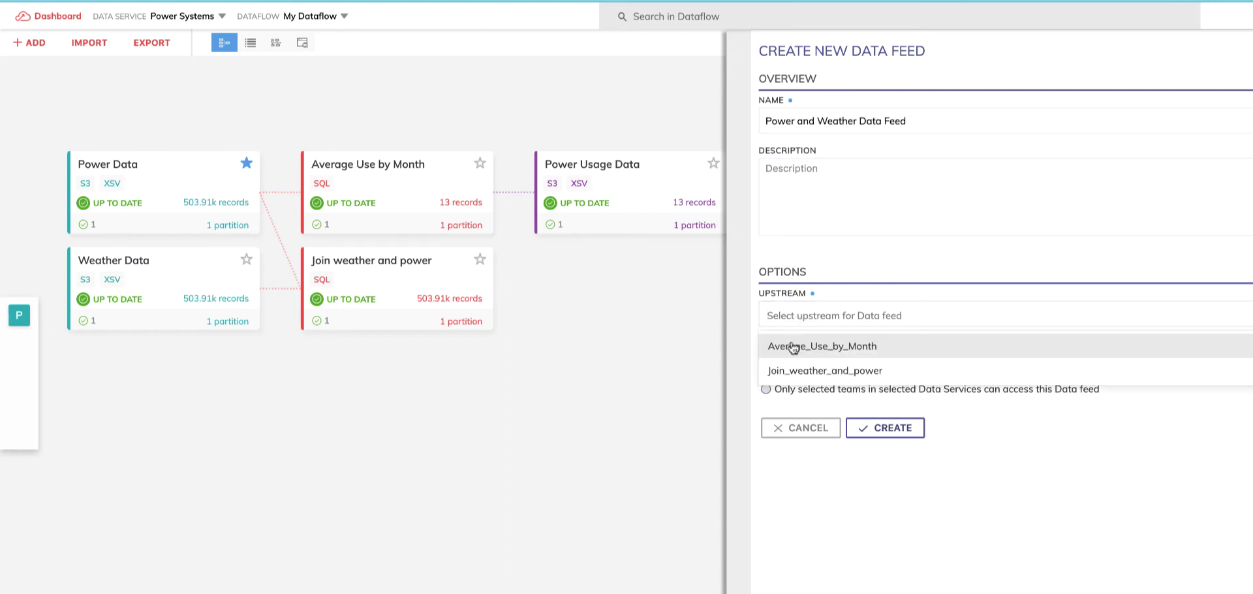
left_click(800, 367)
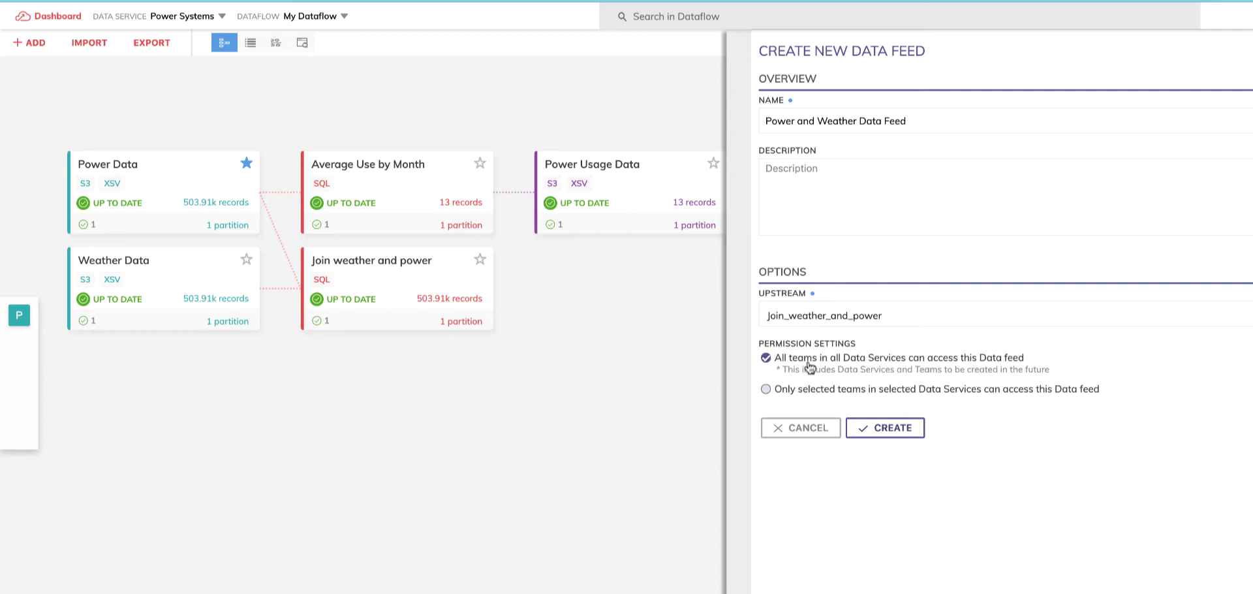
left_click(768, 388)
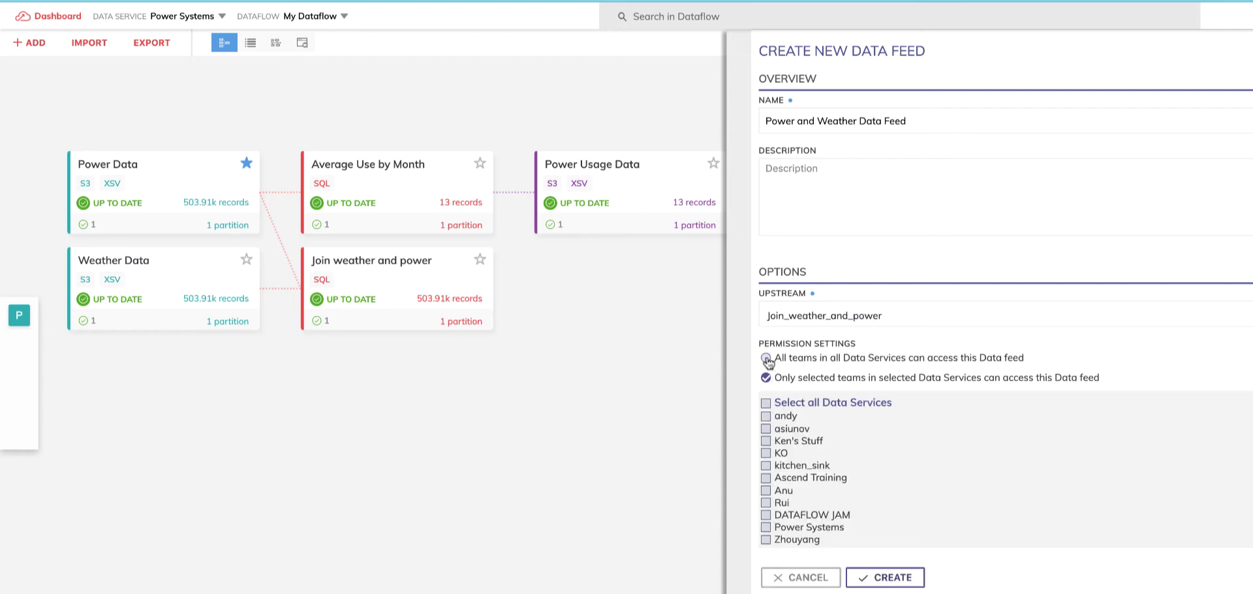
left_click(766, 358)
left_click(868, 428)
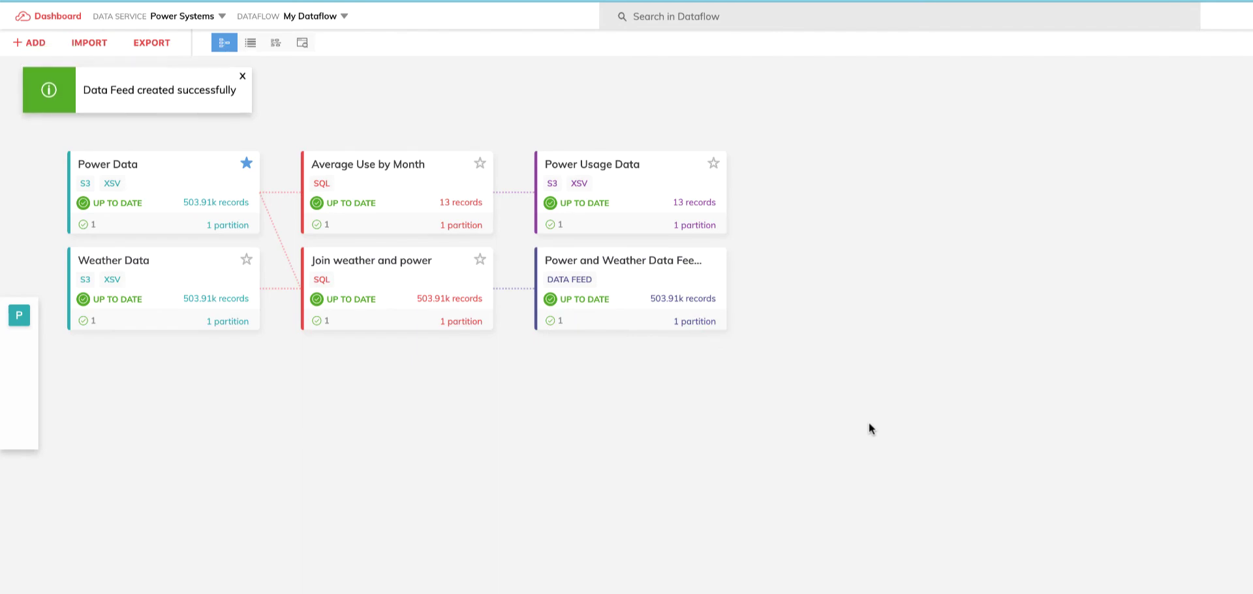
left_click(666, 281)
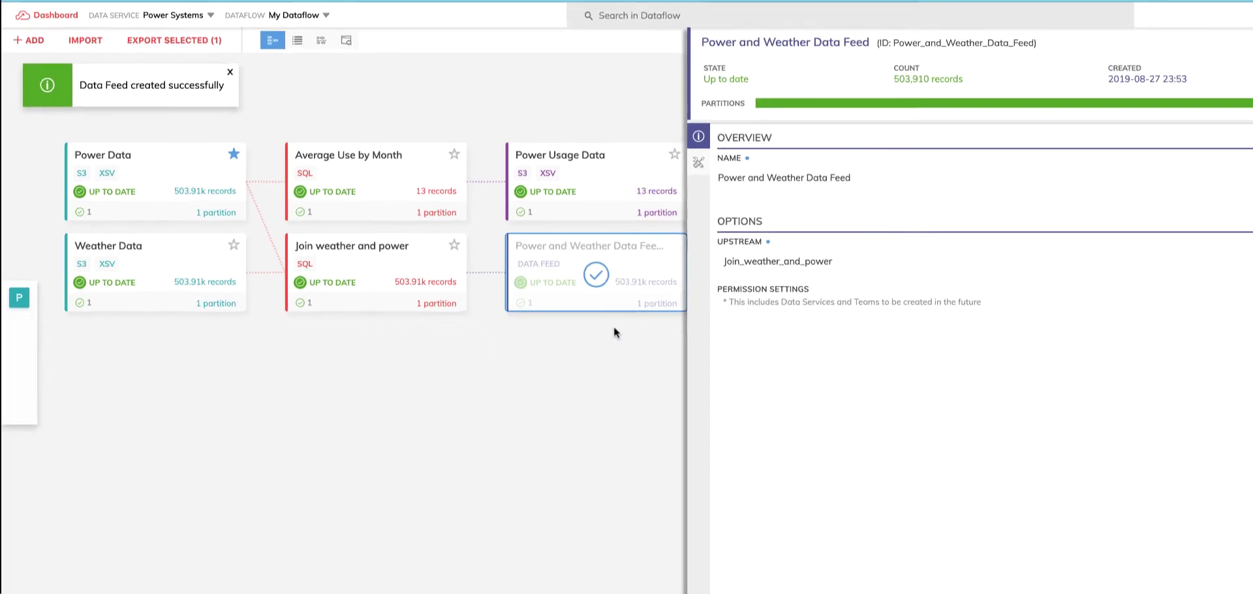
Close the feed details and open Engineering's Test Harness dataflow from the Dashboard
left_click(650, 351)
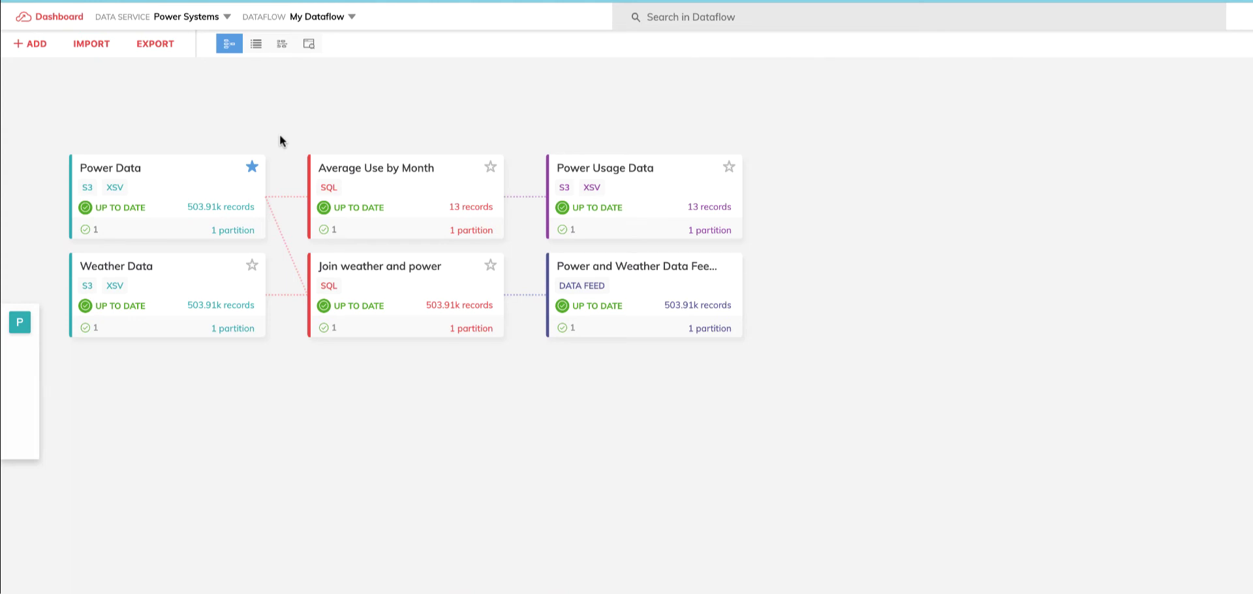
left_click(47, 16)
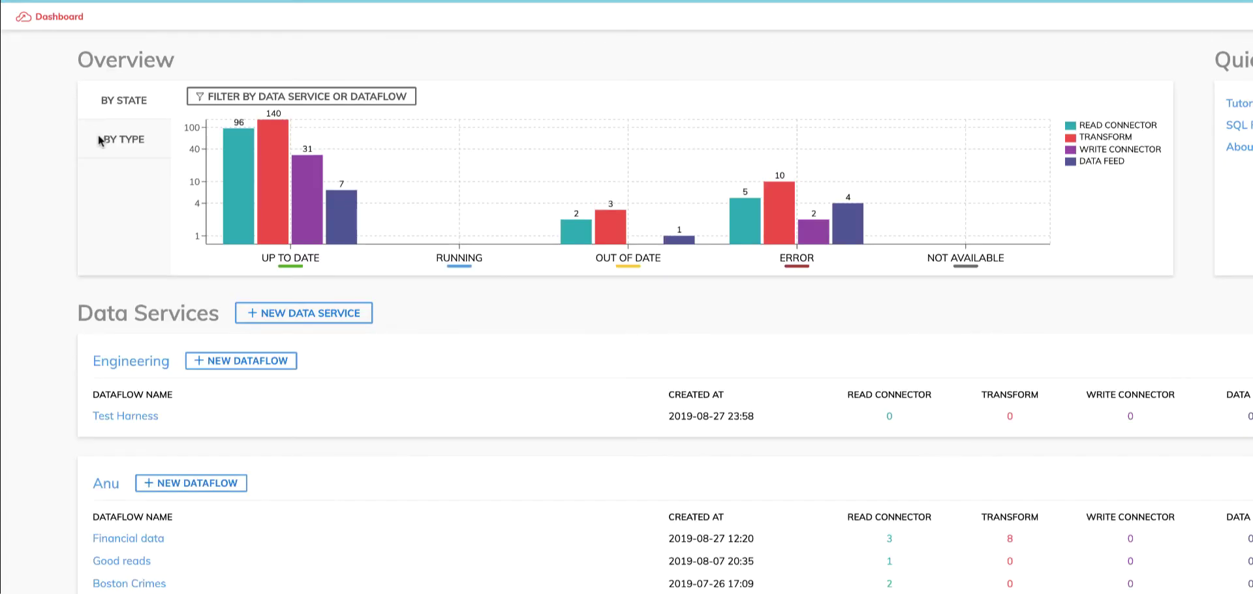
scroll(175, 355, "down", 2)
scroll(175, 355, "down", 1)
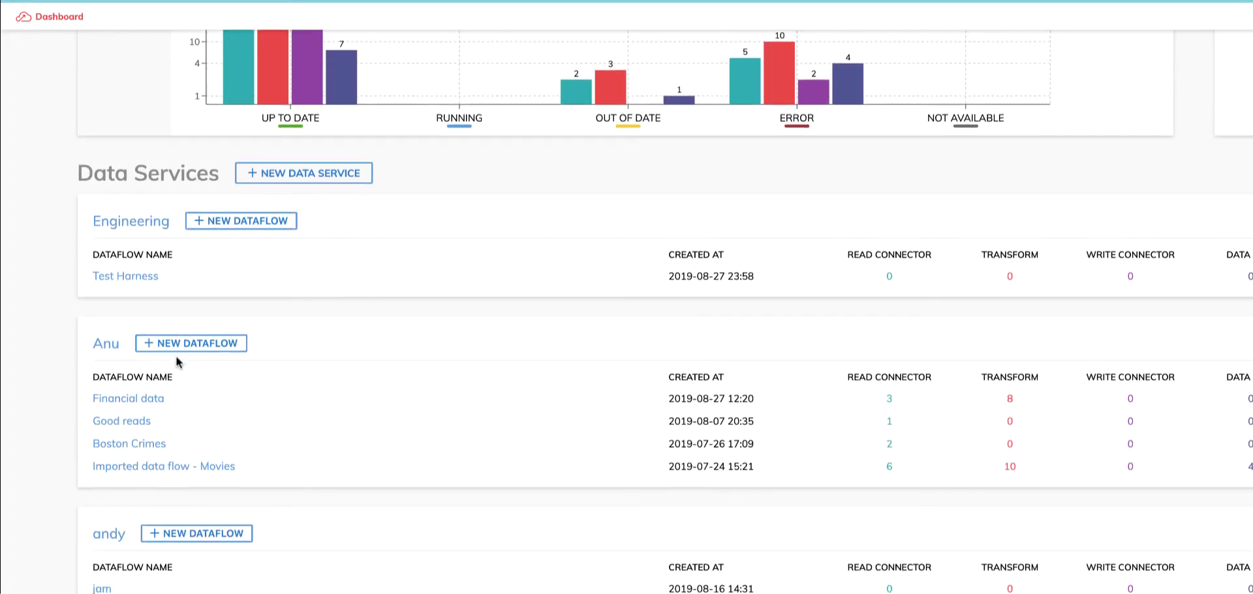
left_click(134, 275)
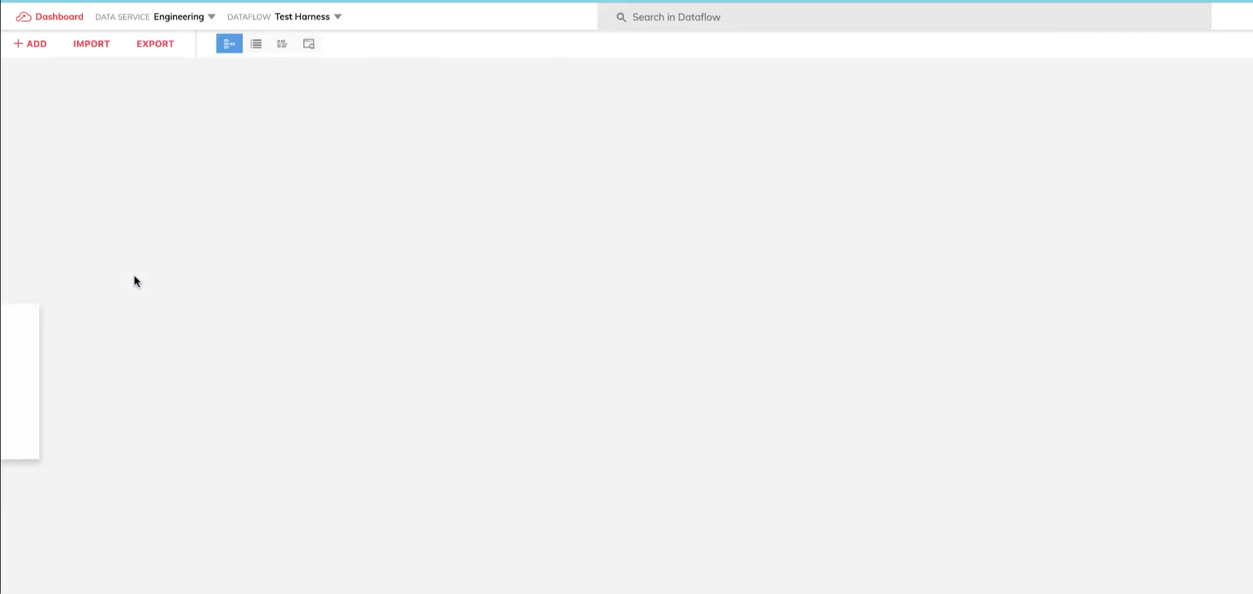
Search data feeds for 'Po' and subscribe to the Power and Weather Data Feed
left_click(33, 47)
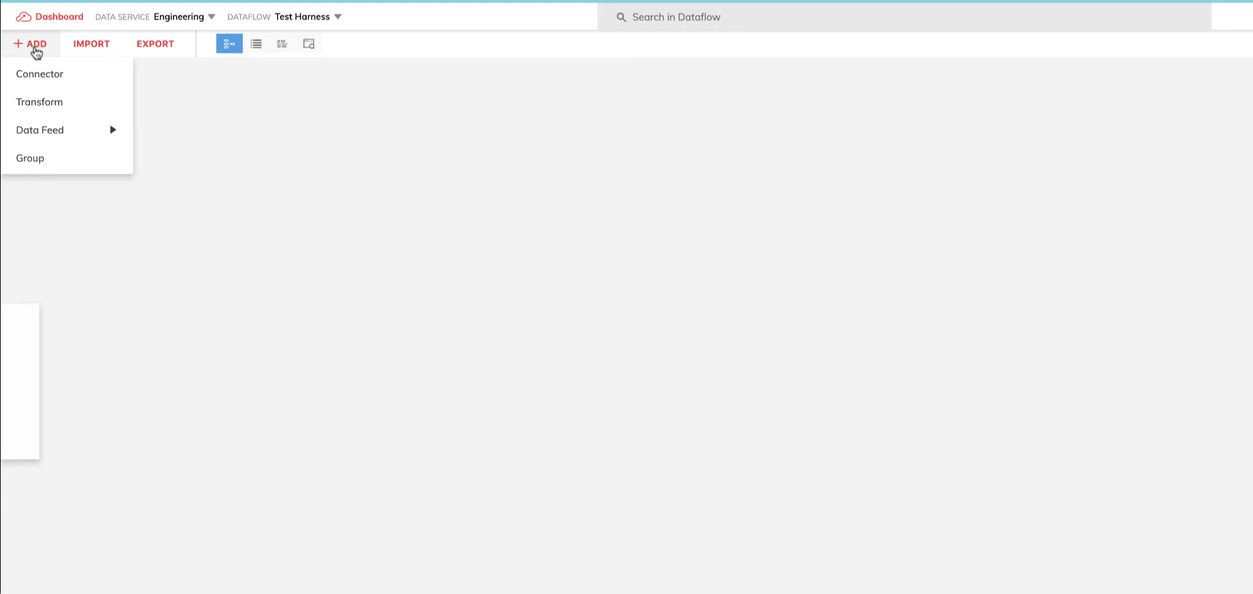
mouse_move(50, 129)
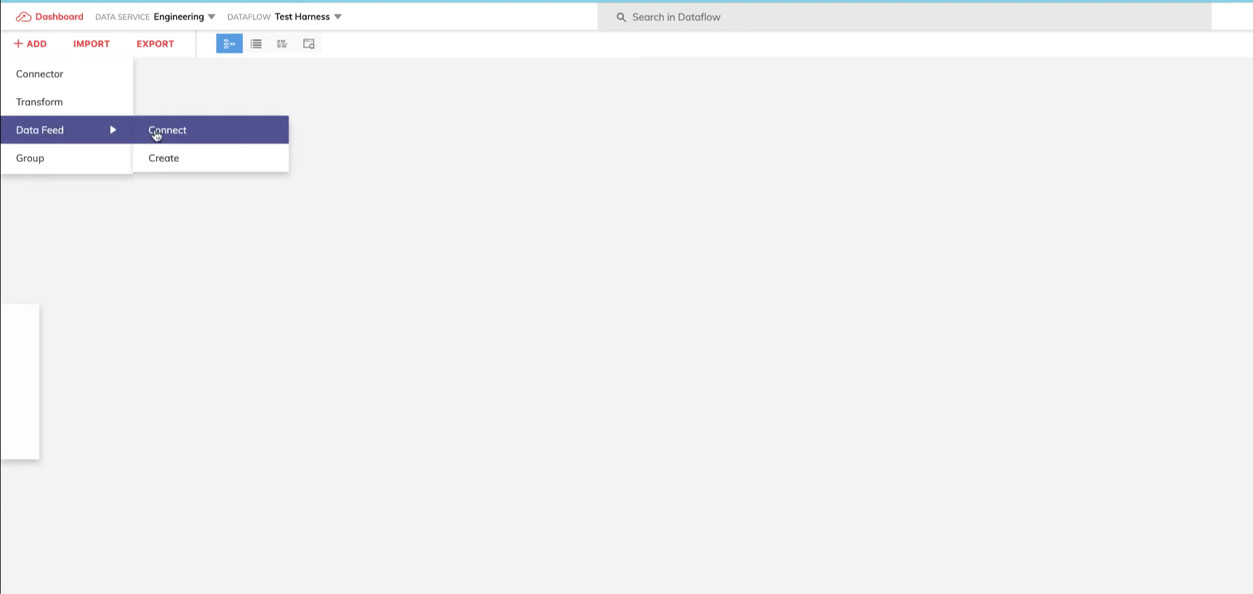
left_click(154, 128)
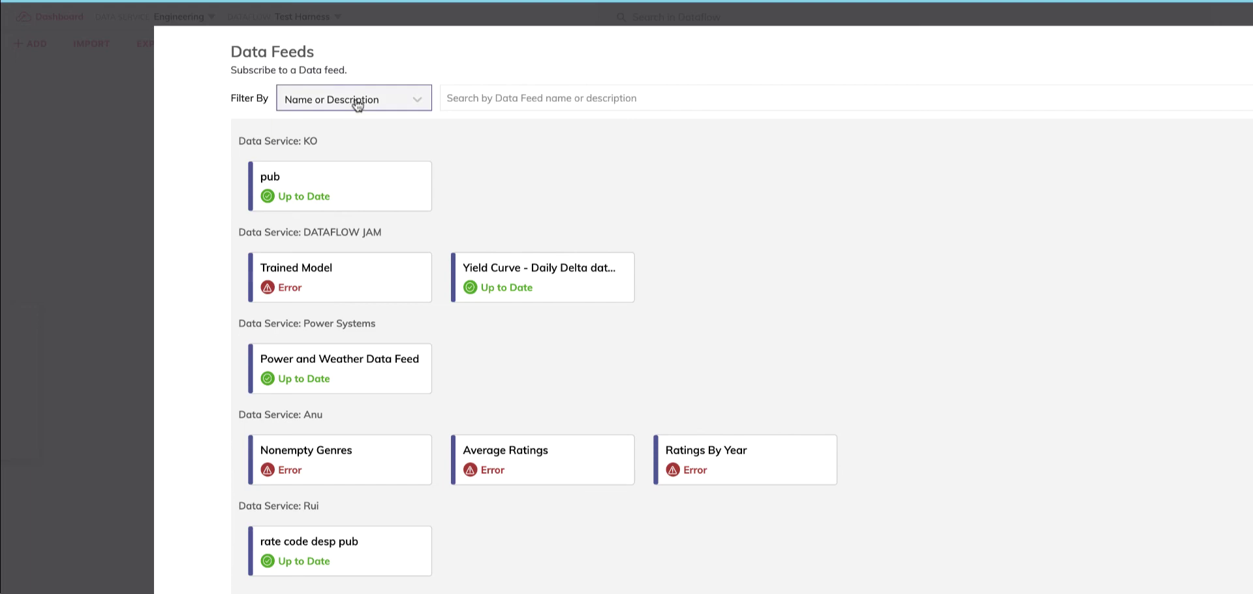
left_click(350, 101)
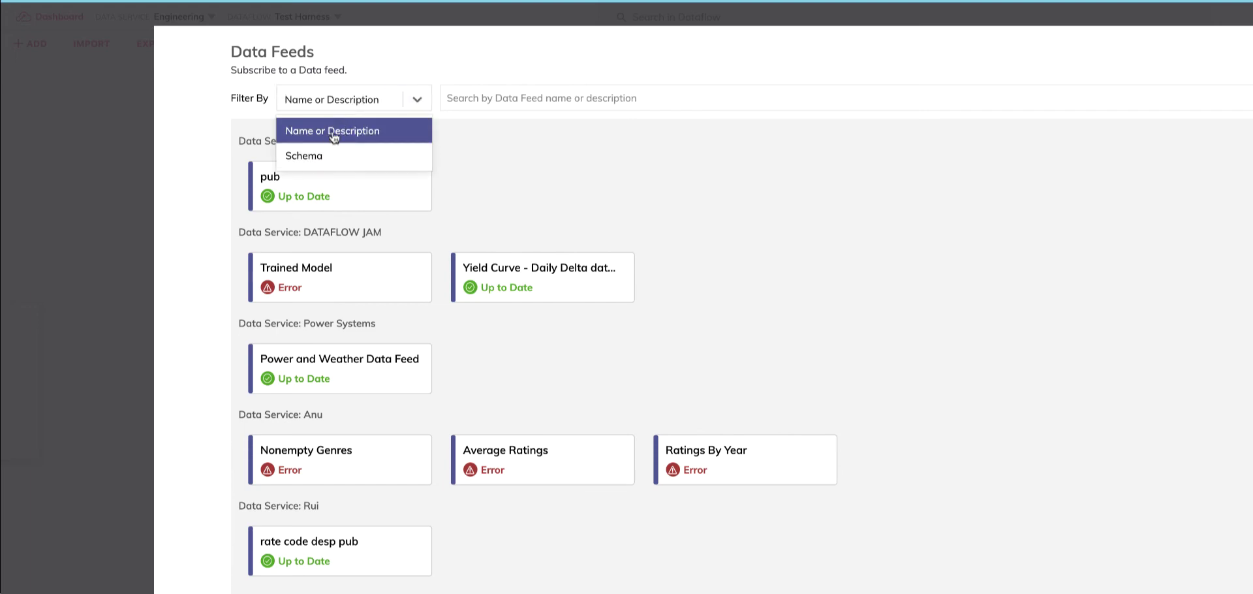
left_click(475, 98)
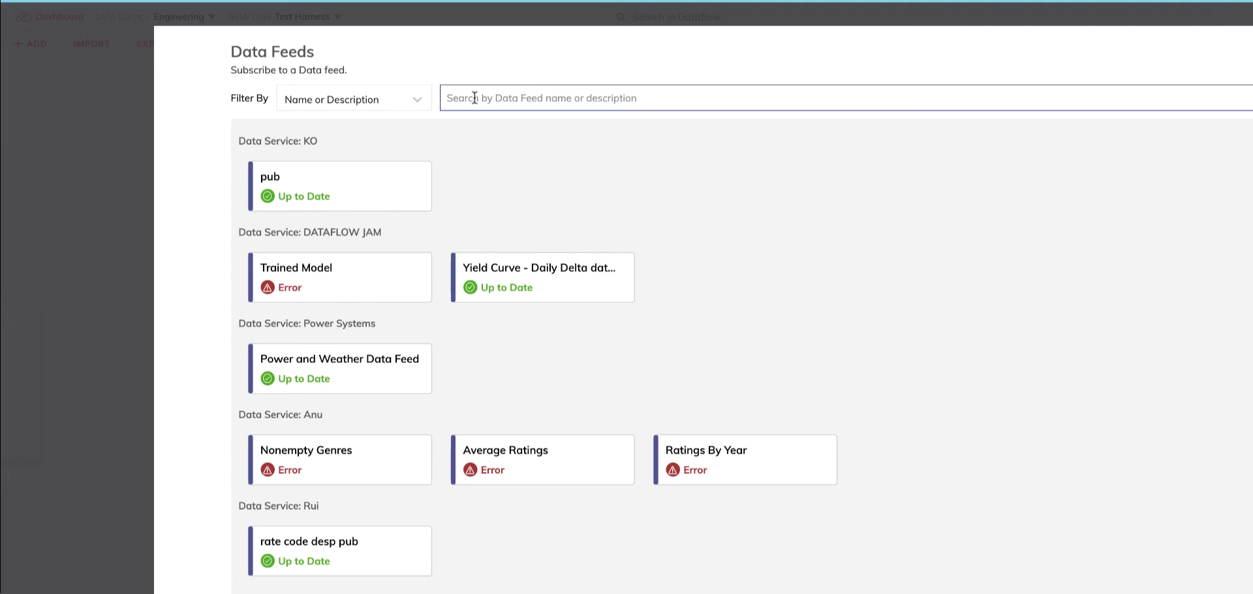
type("Po")
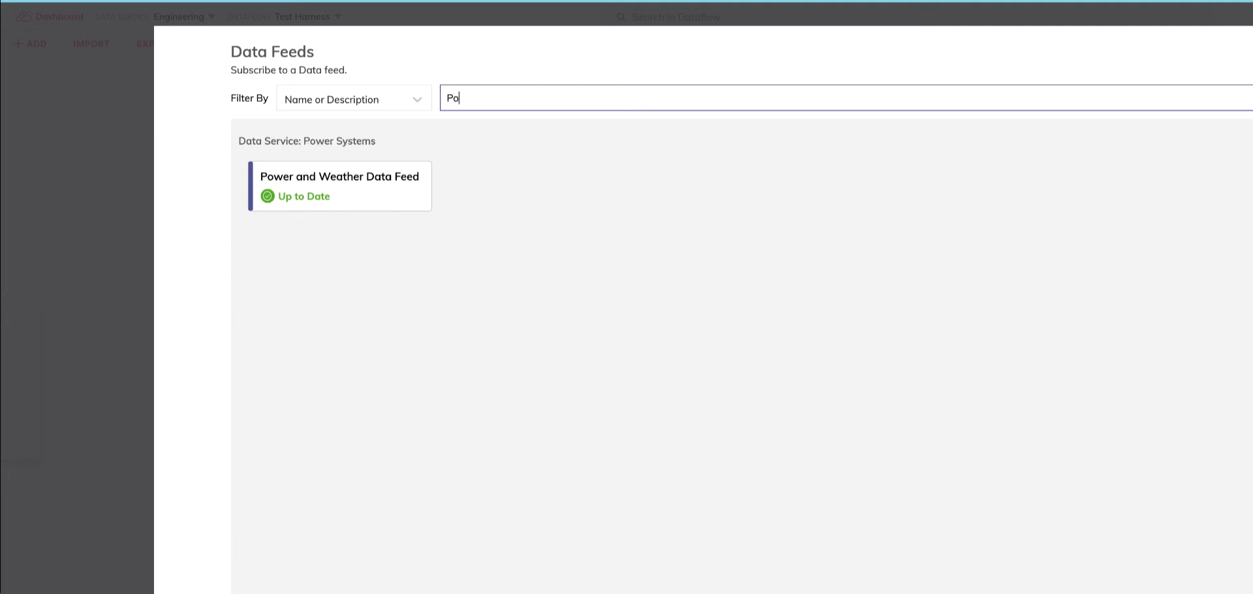
left_click(326, 173)
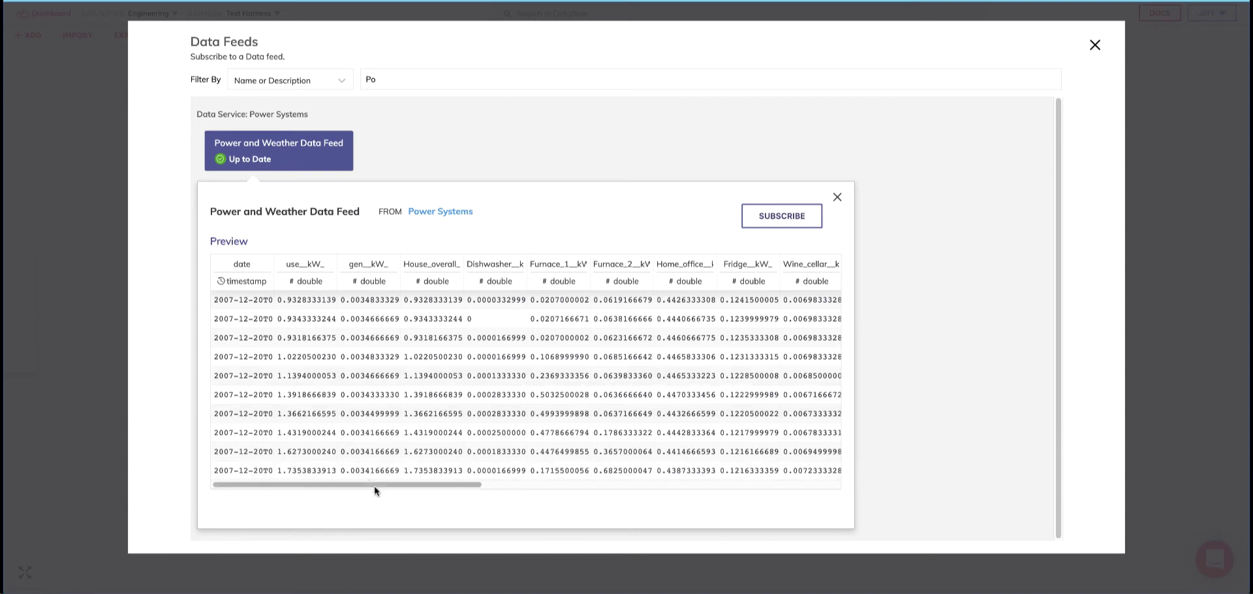
left_click_drag(378, 486, 682, 282)
left_click(757, 228)
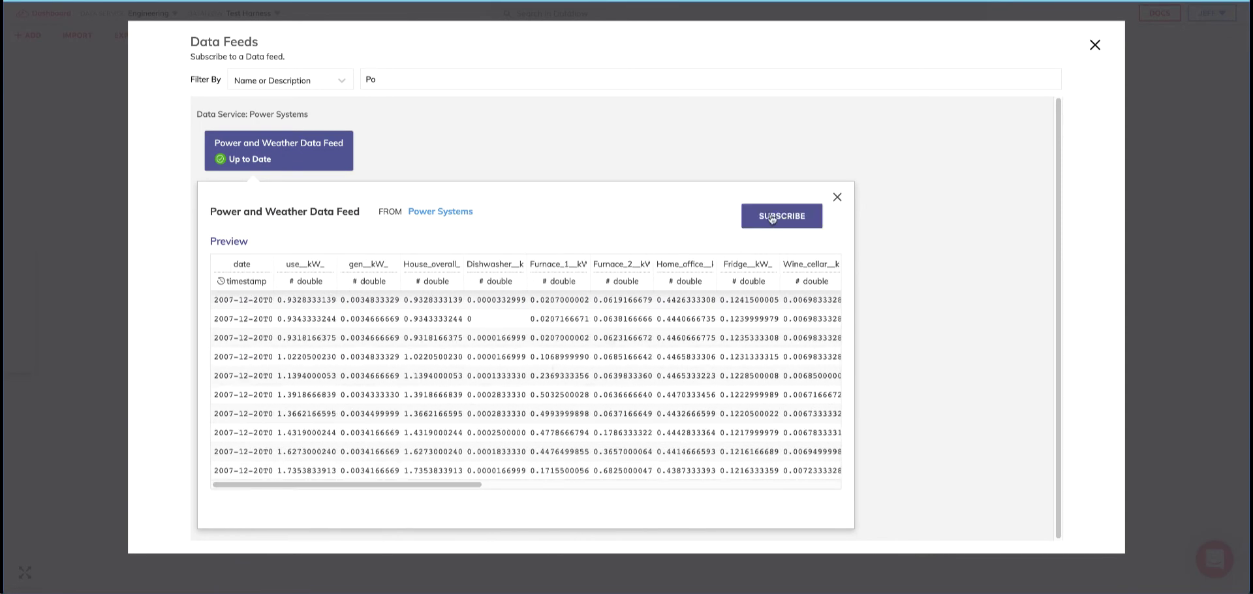
Name the imported feed 'Harness Input' and create it
left_click(692, 94)
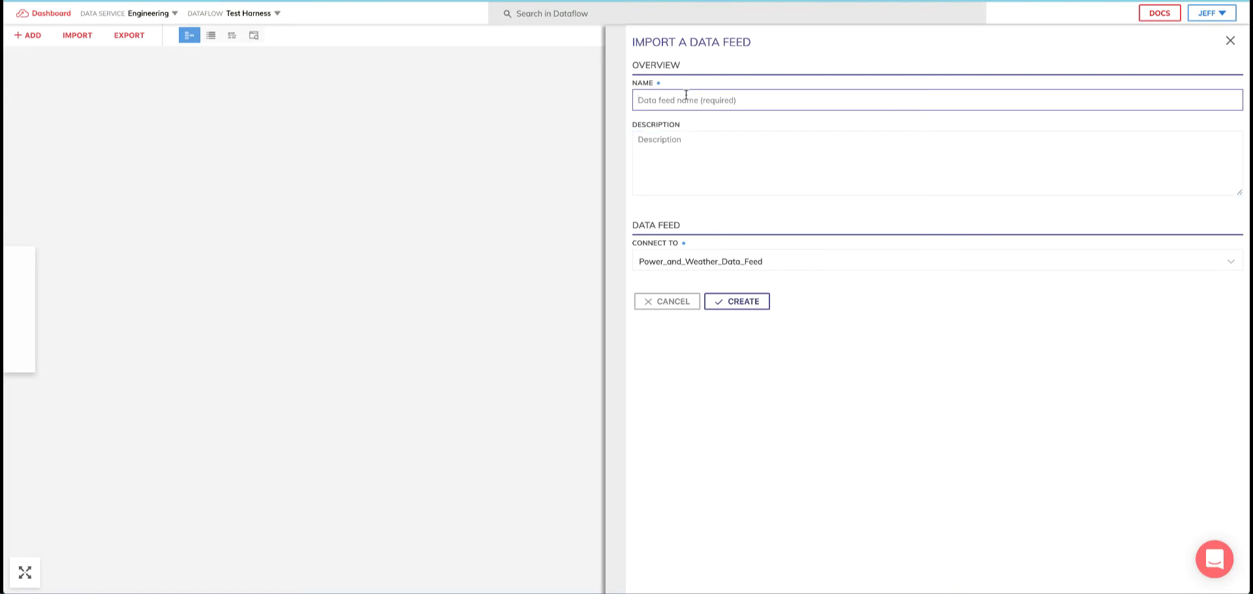
type("Harness Input")
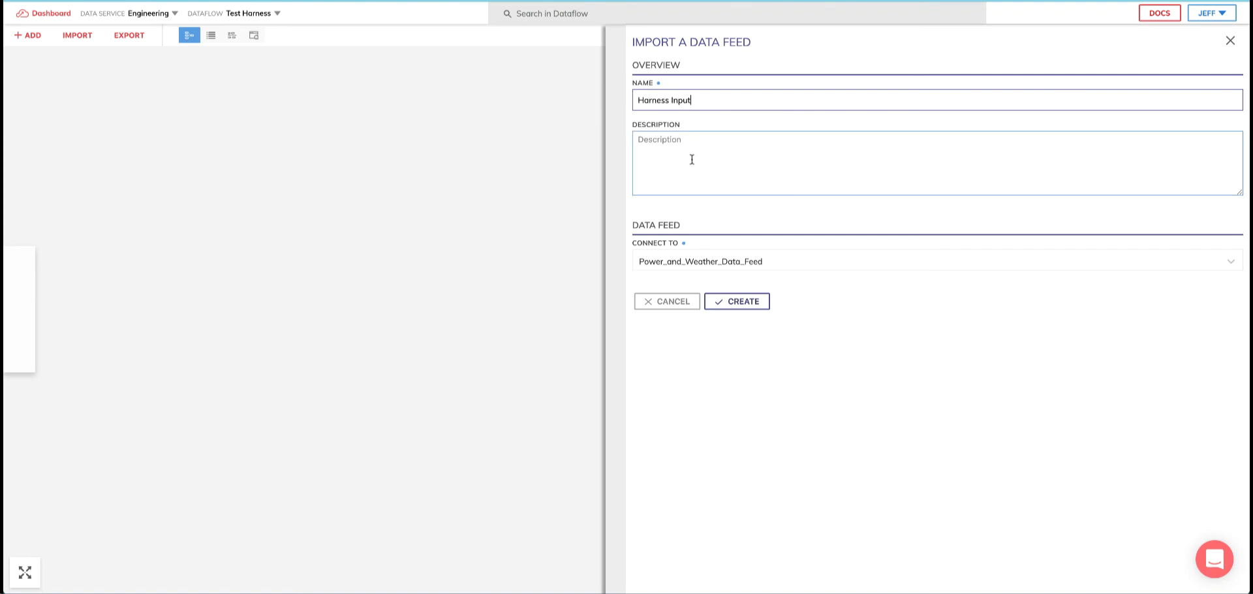
left_click(722, 302)
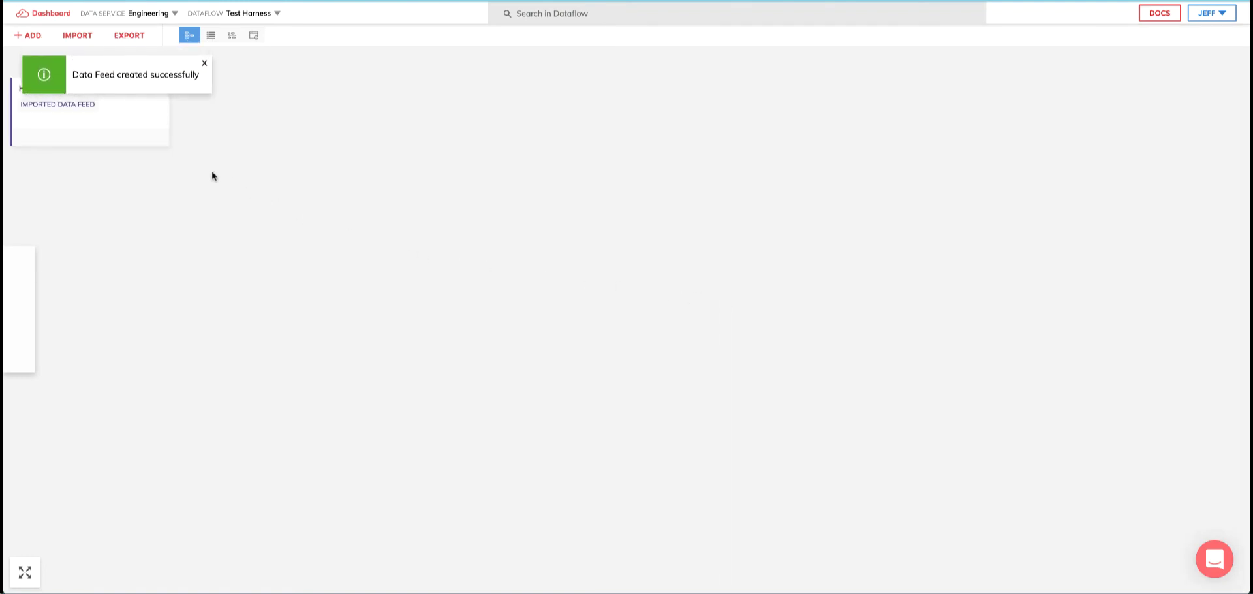
Inspect the Harness Input records, then close its details
left_click_drag(160, 154, 202, 229)
left_click(176, 190)
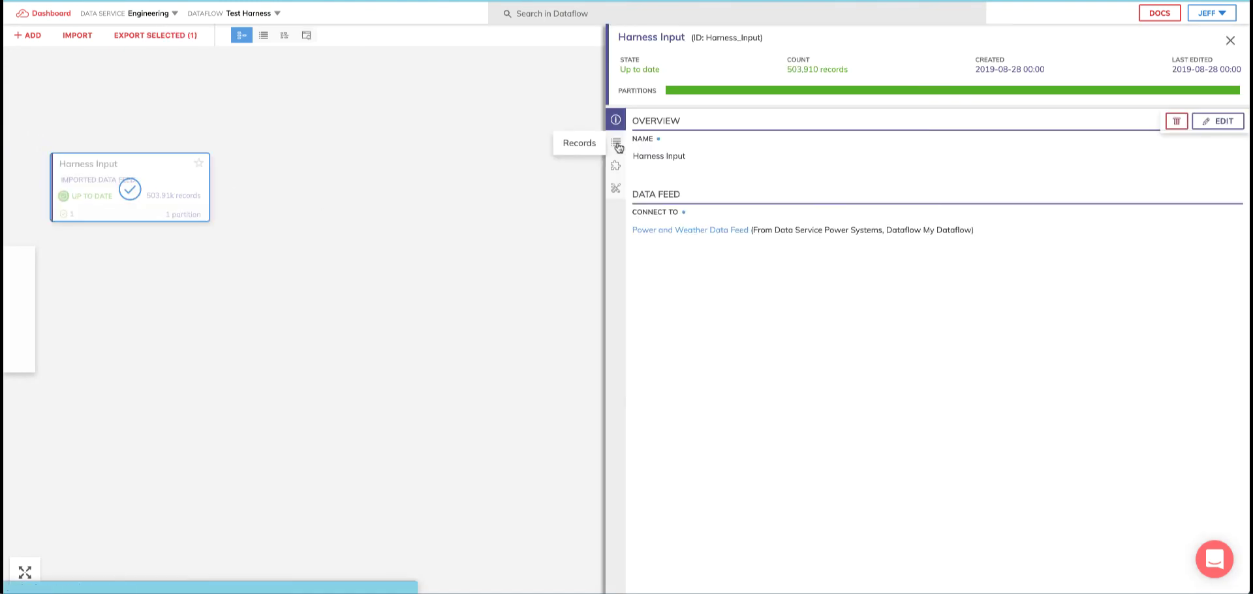
left_click(617, 143)
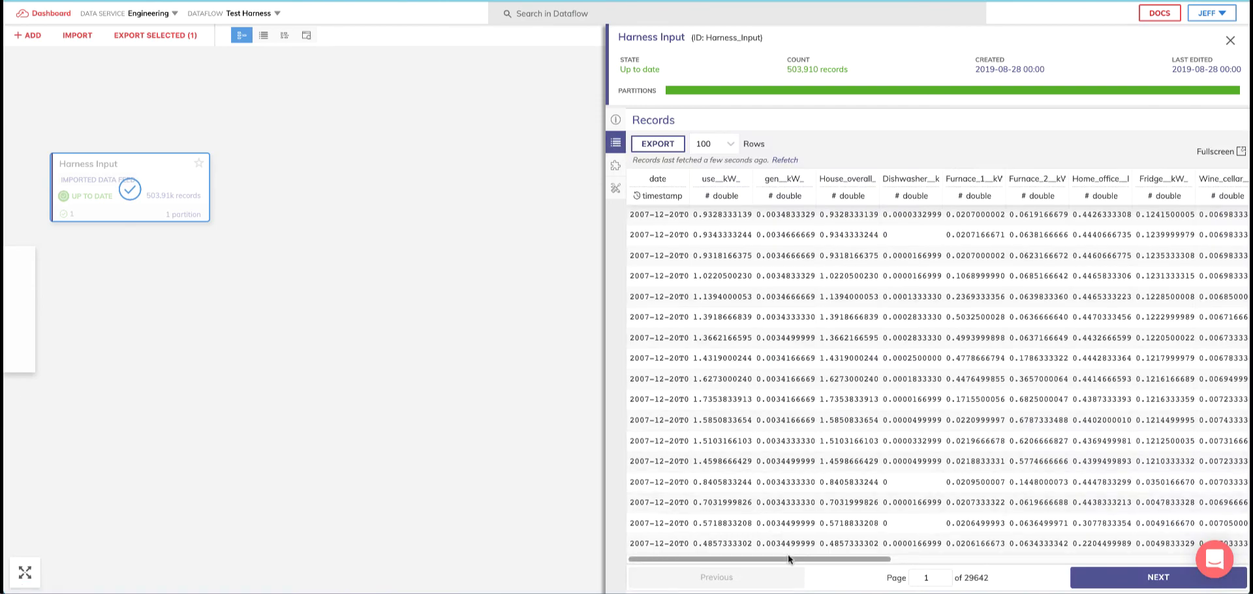
left_click_drag(793, 559, 794, 582)
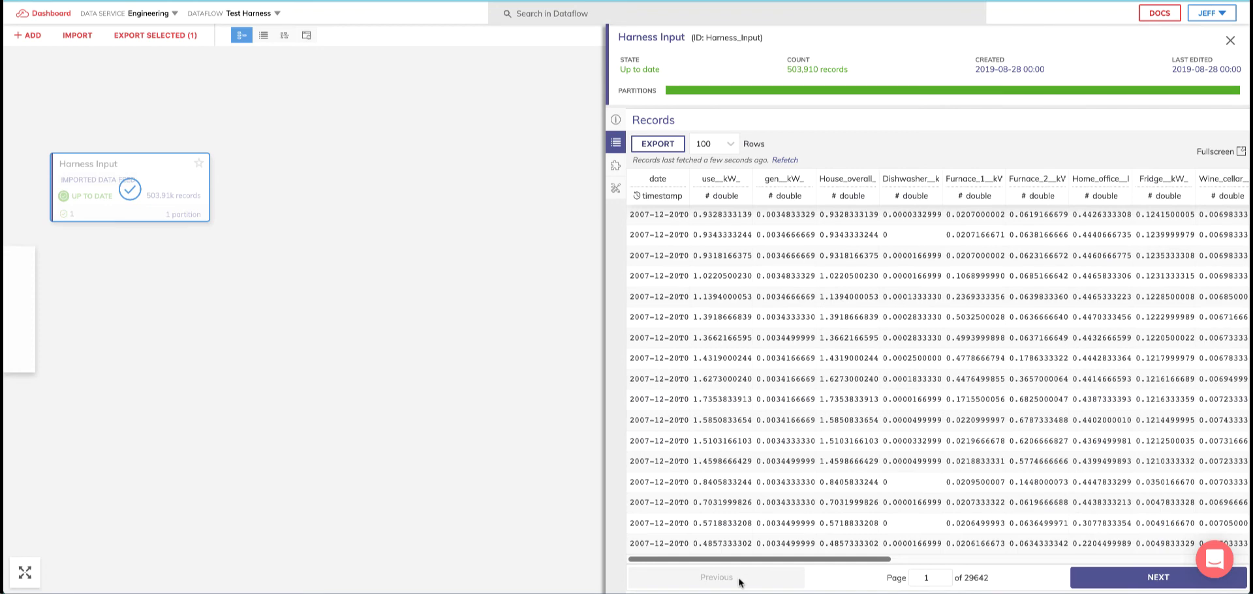
left_click(285, 284)
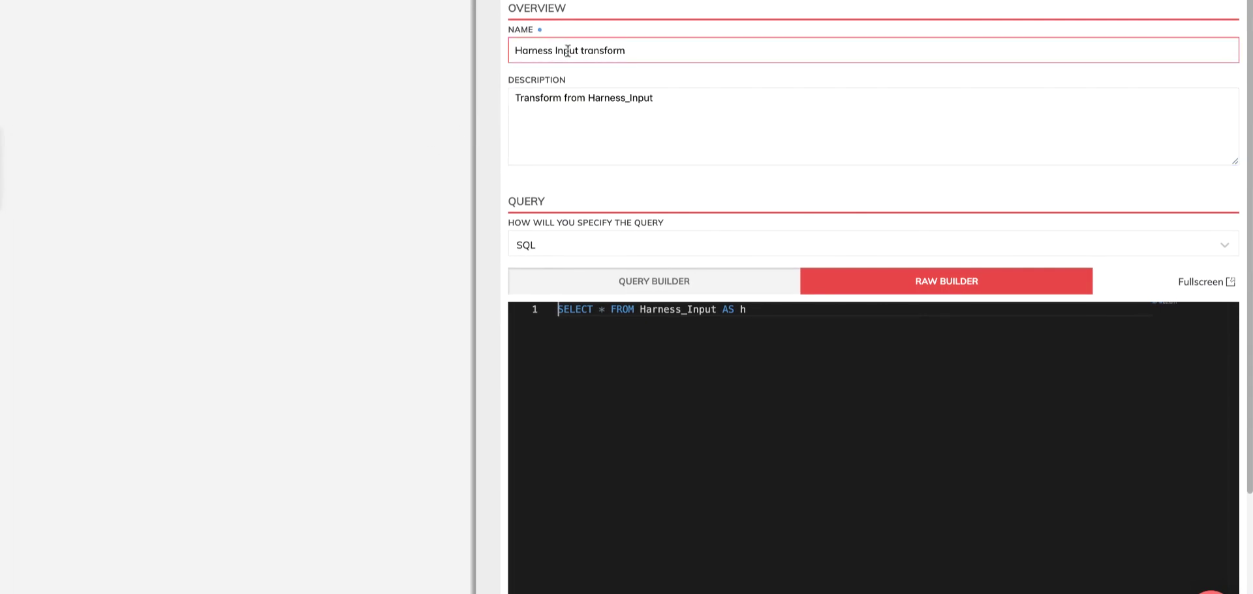
Create the Harness Input transform with the query SELECT * FROM Harness_Input AS h
left_click(551, 98)
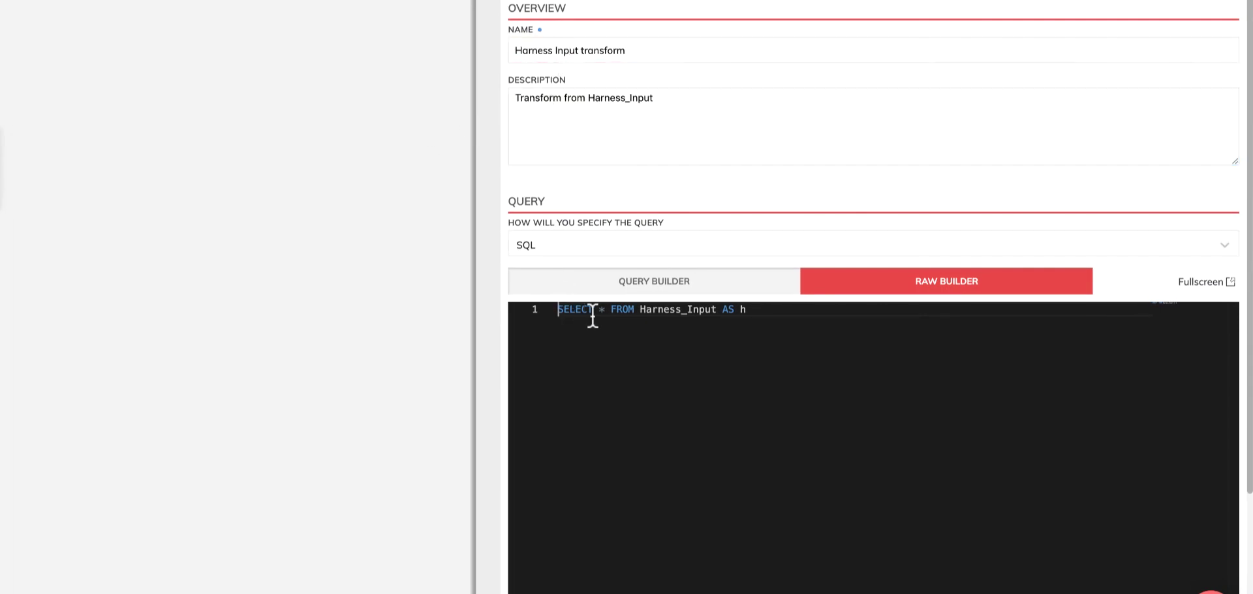
scroll(597, 279, "down", 2)
scroll(597, 275, "down", 5)
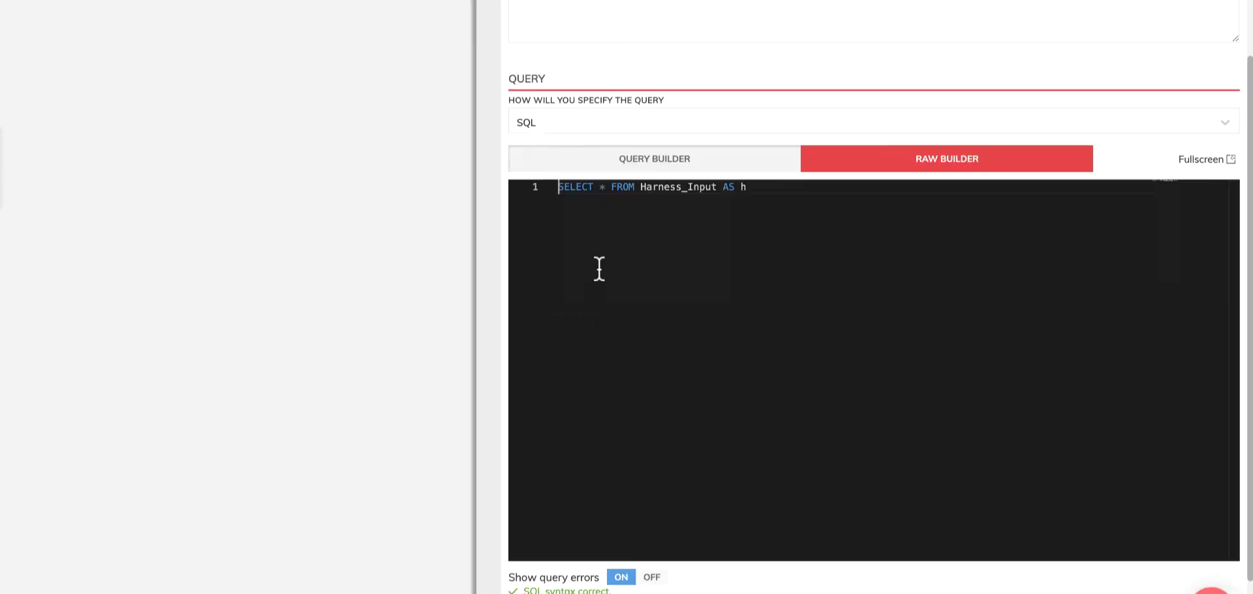
scroll(625, 546, "down", 3)
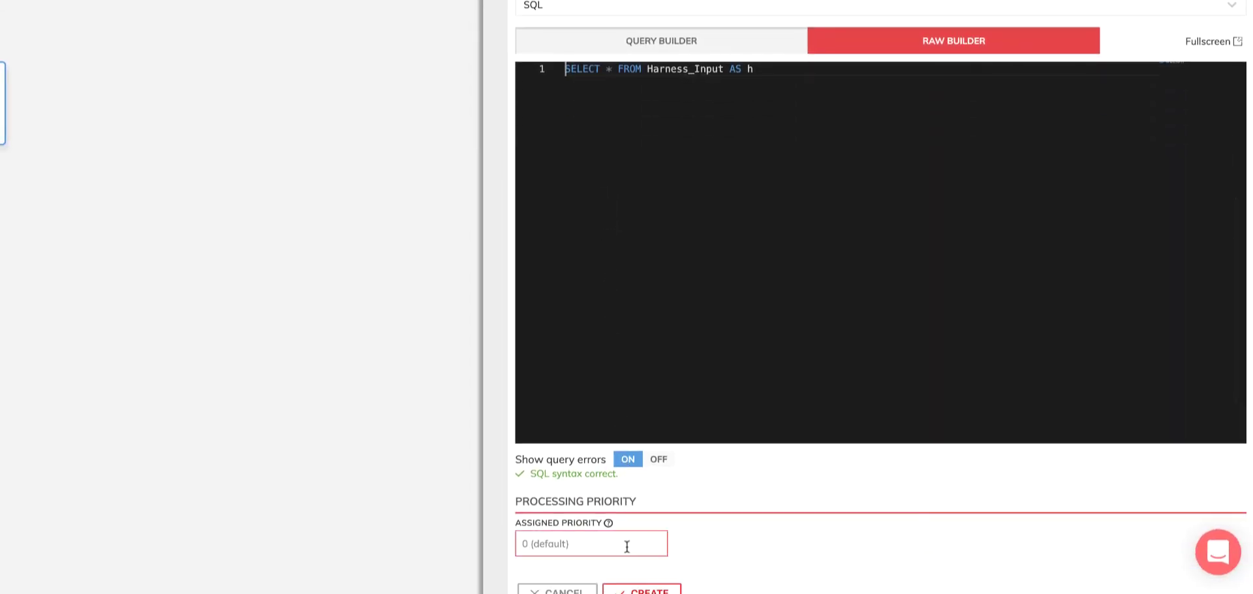
left_click(635, 562)
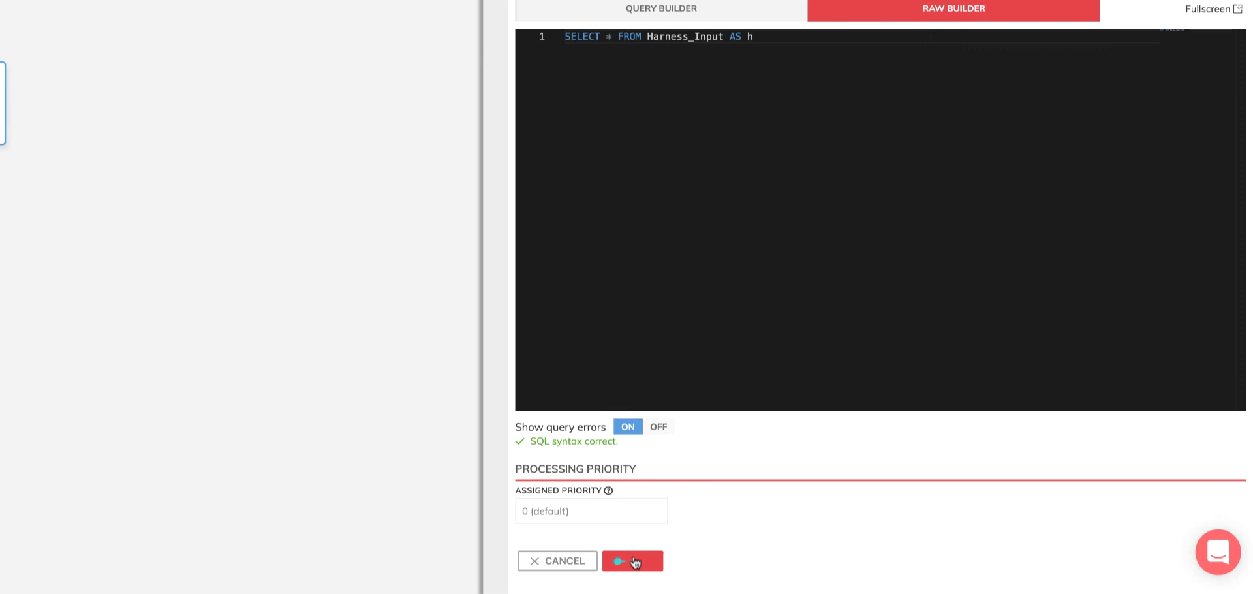